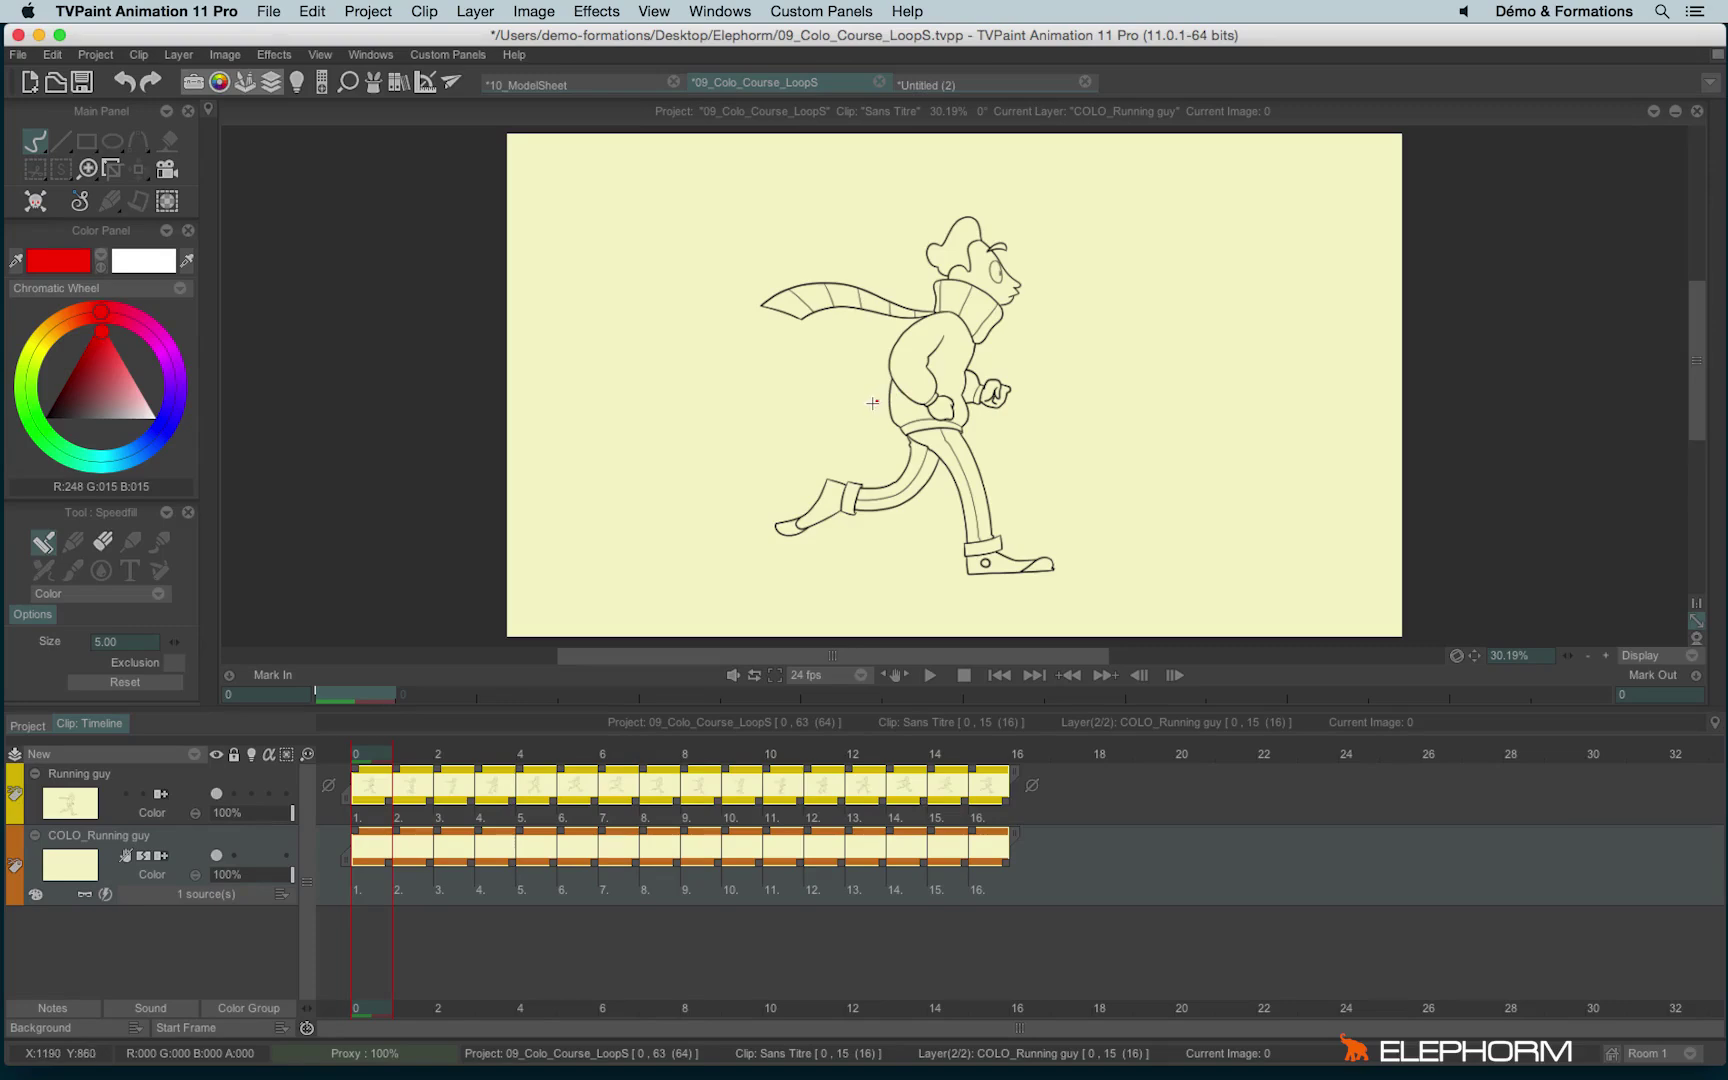
Step: Speedfill the runner's sweater red, trousers blue, and scarf and collar green
{"action": "left_click_drag", "start_coordinate": [874, 402], "coordinate": [1019, 354]}
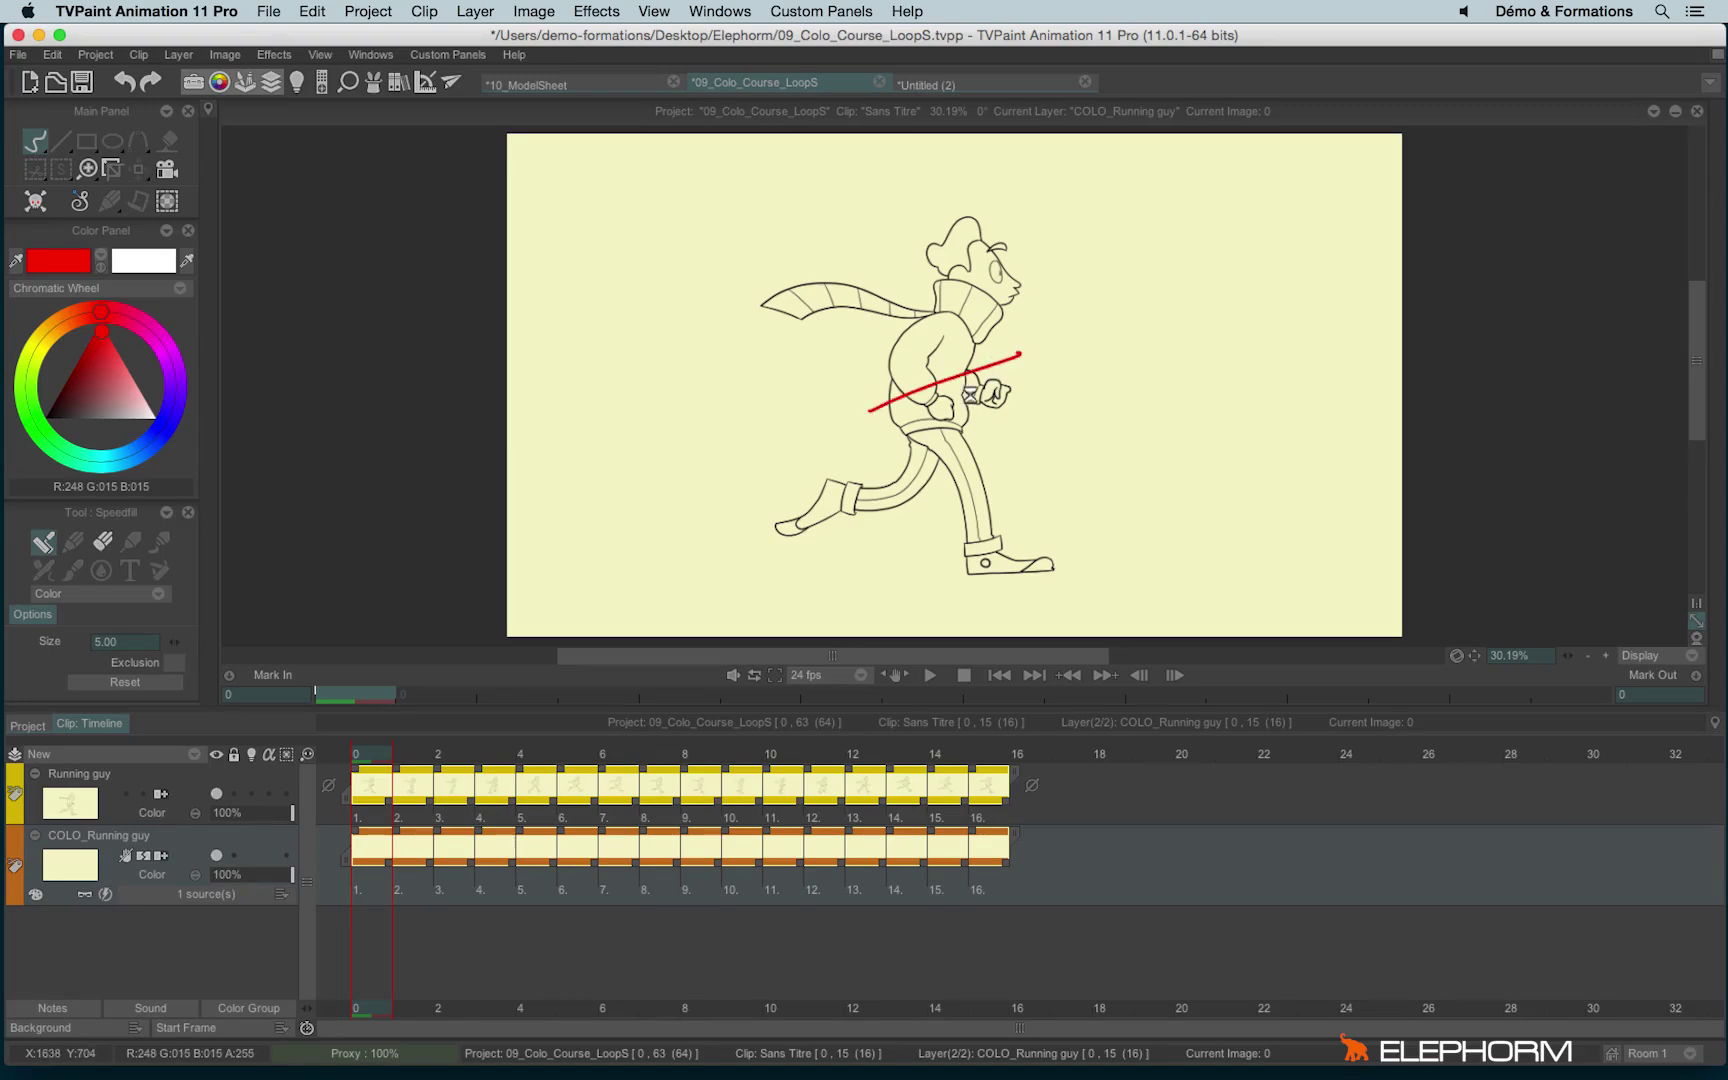
{"action": "left_click", "coordinate": [163, 423]}
{"action": "left_click_drag", "start_coordinate": [867, 471], "coordinate": [1035, 480]}
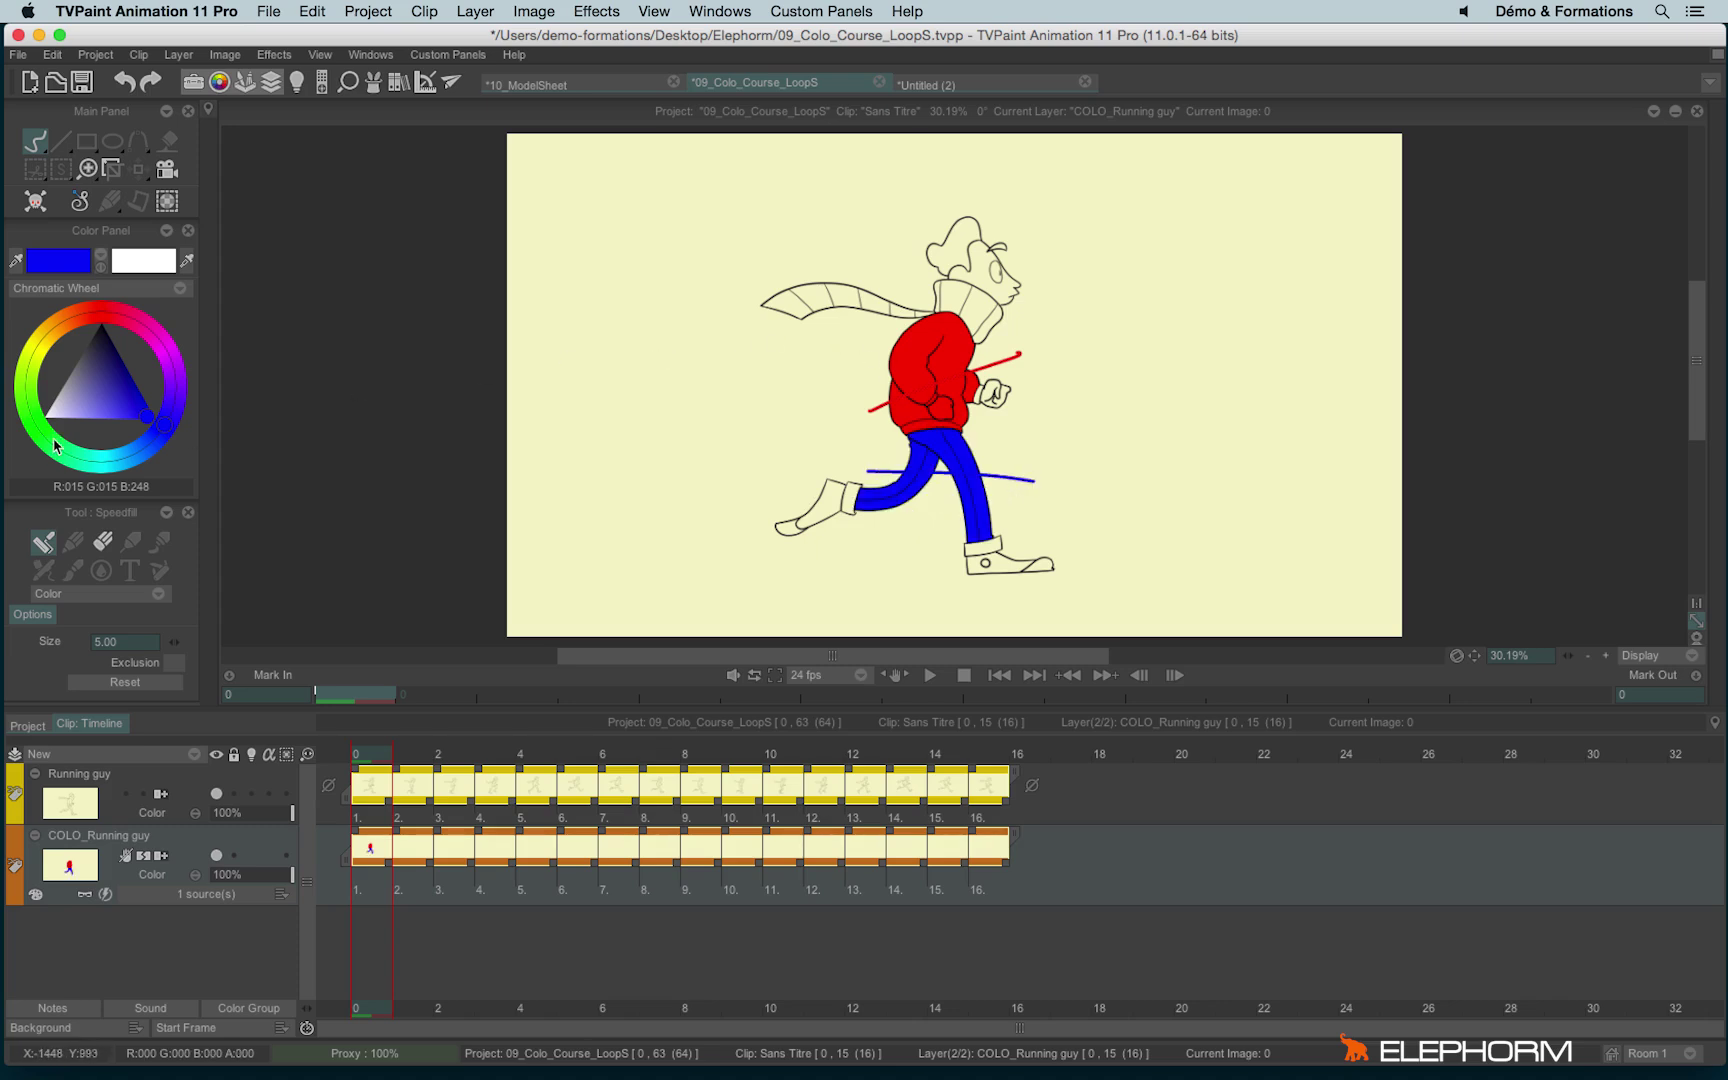
{"action": "left_click", "coordinate": [55, 443]}
{"action": "left_click_drag", "start_coordinate": [781, 300], "coordinate": [1029, 337]}
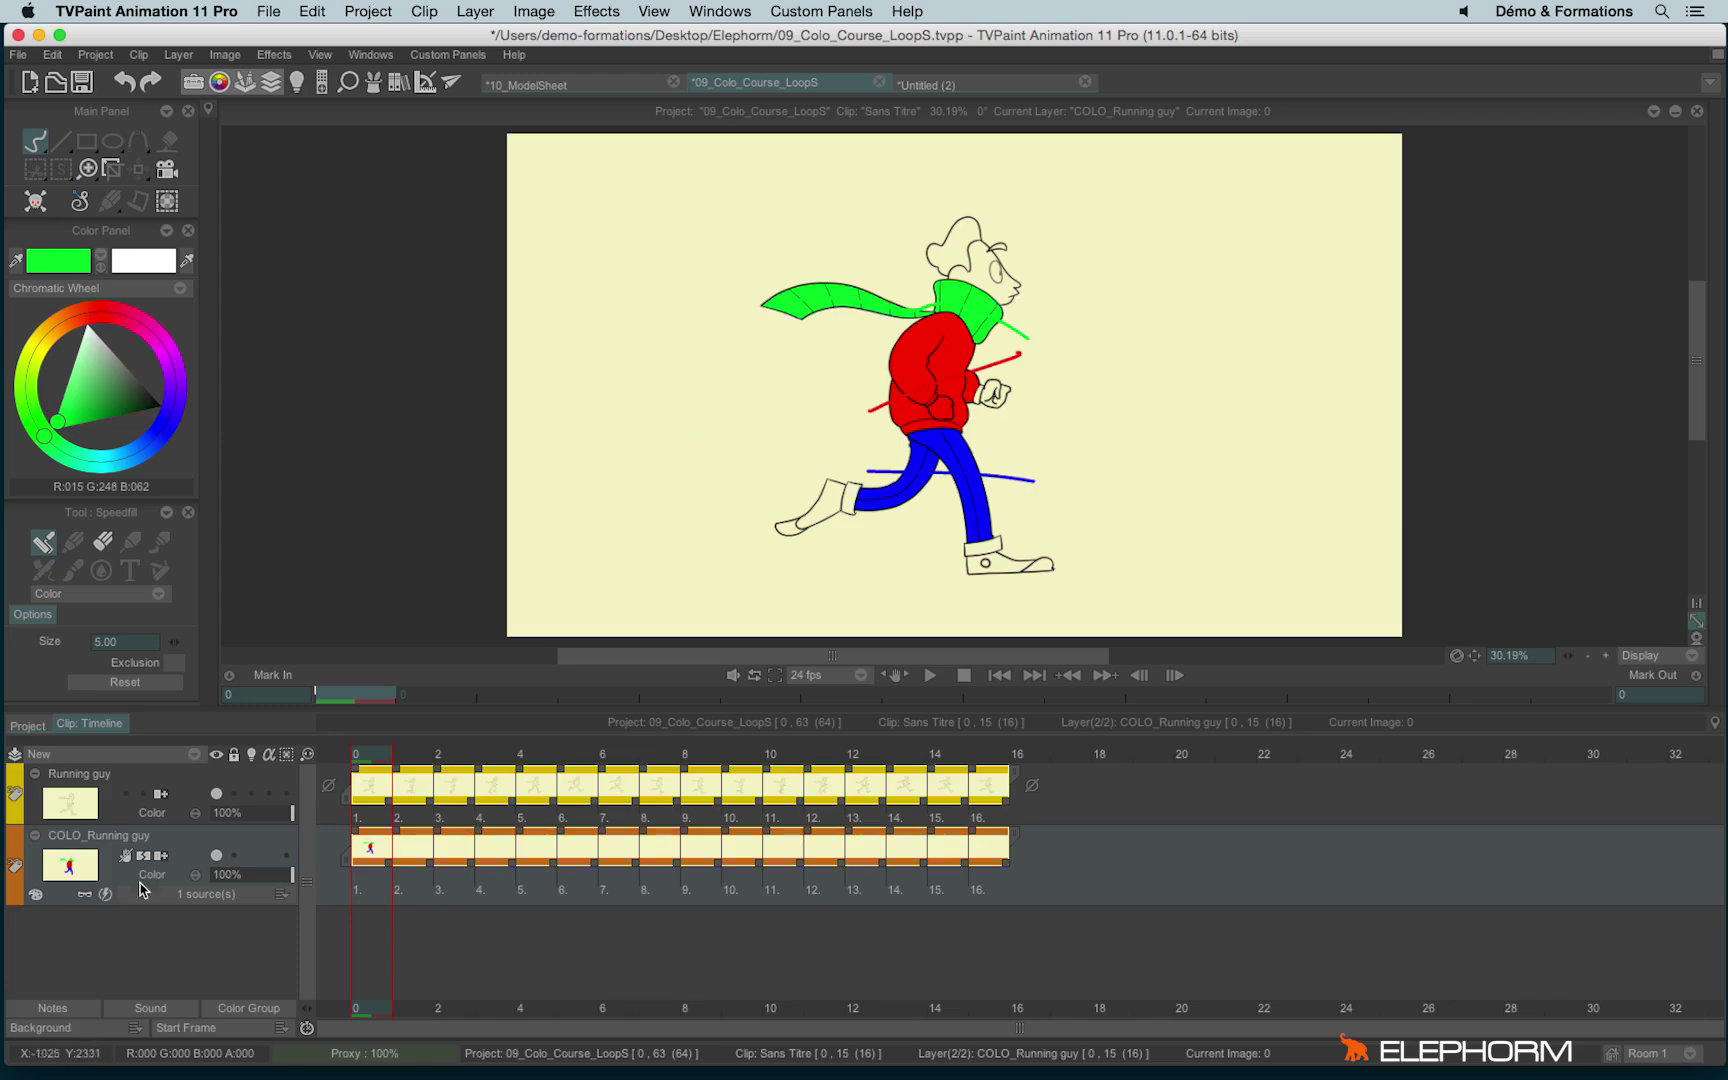
Step: Open the colo layer's Edit Colors list, fill the head orange, and move the panel aside
{"action": "left_click", "coordinate": [38, 898]}
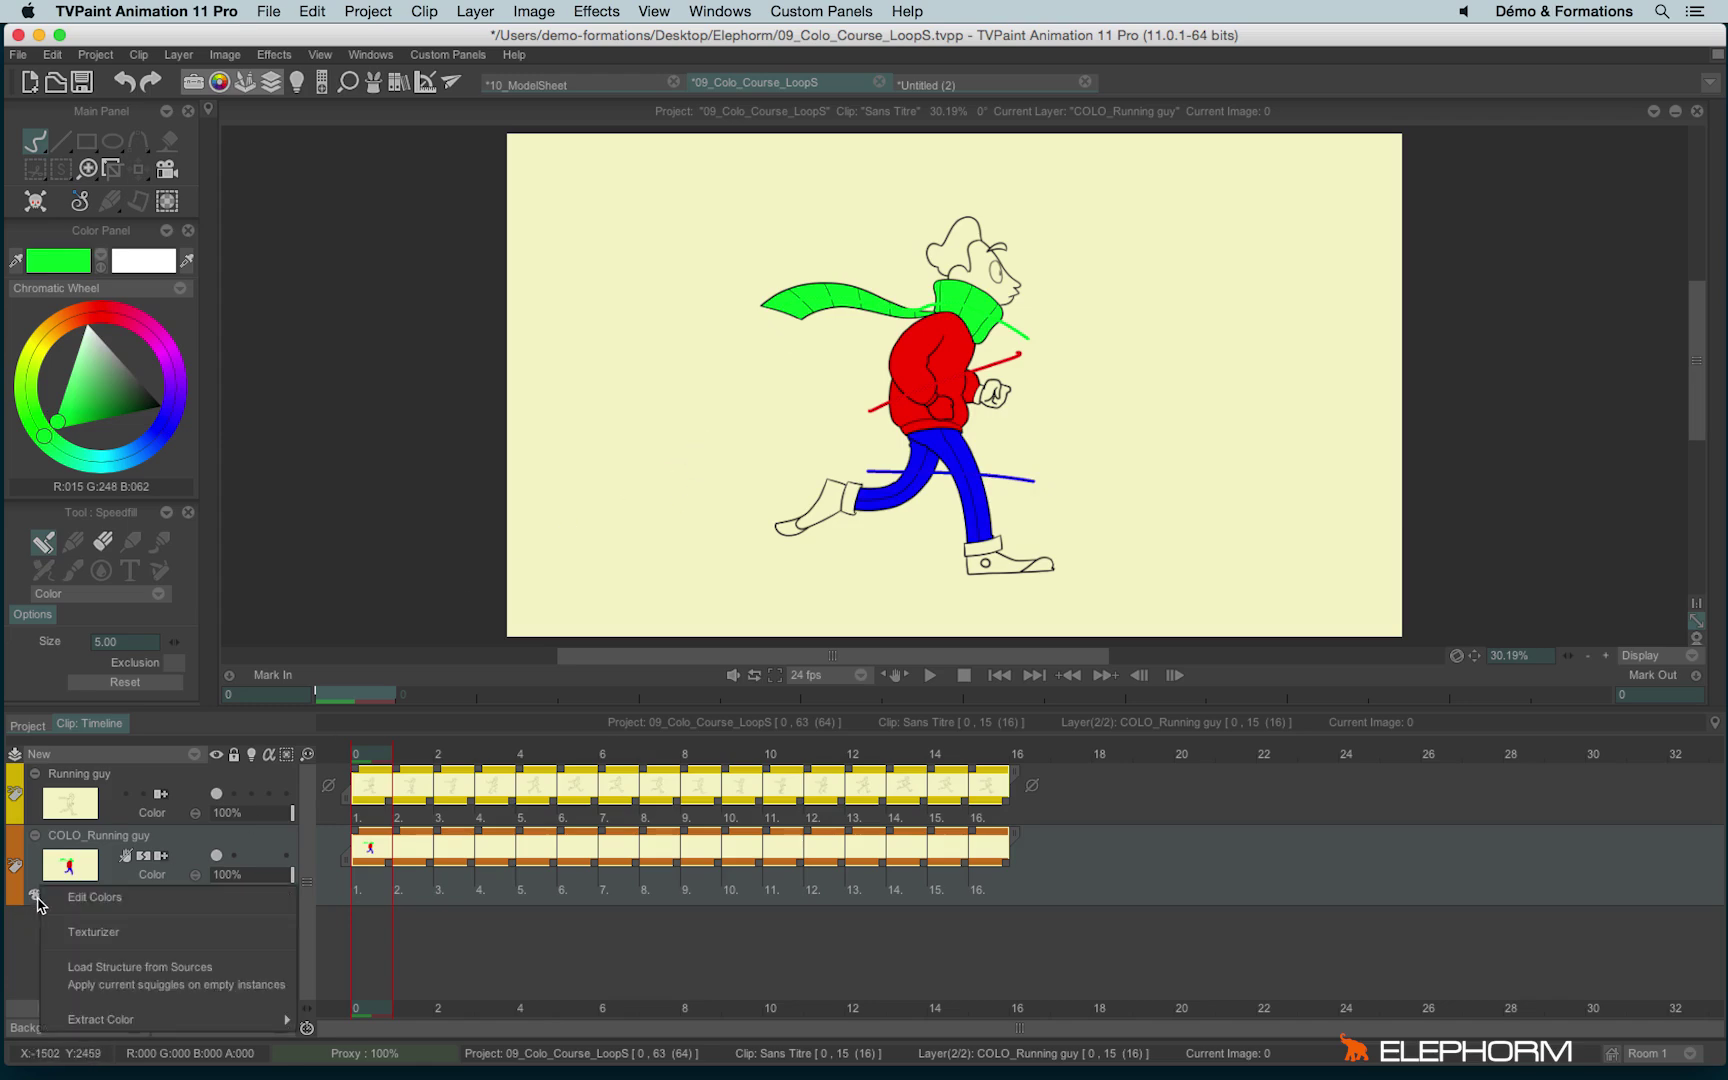
{"action": "left_click", "coordinate": [127, 902]}
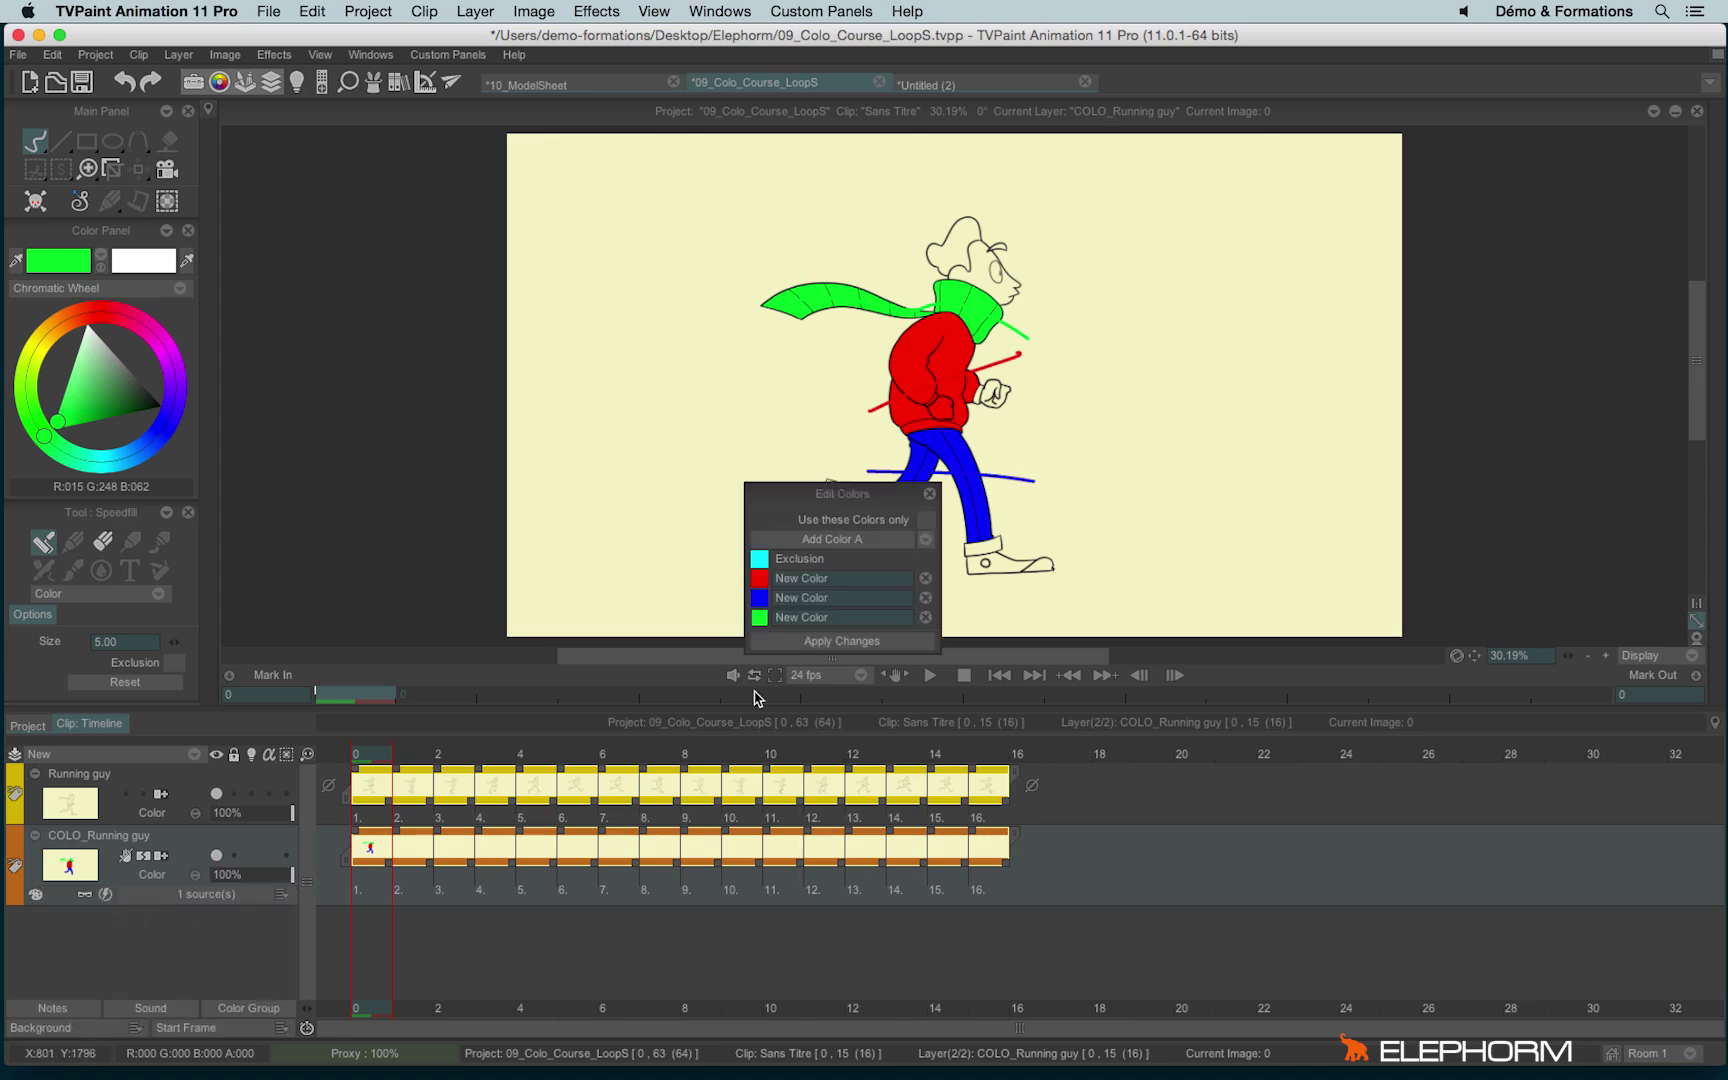
{"action": "left_click", "coordinate": [68, 318]}
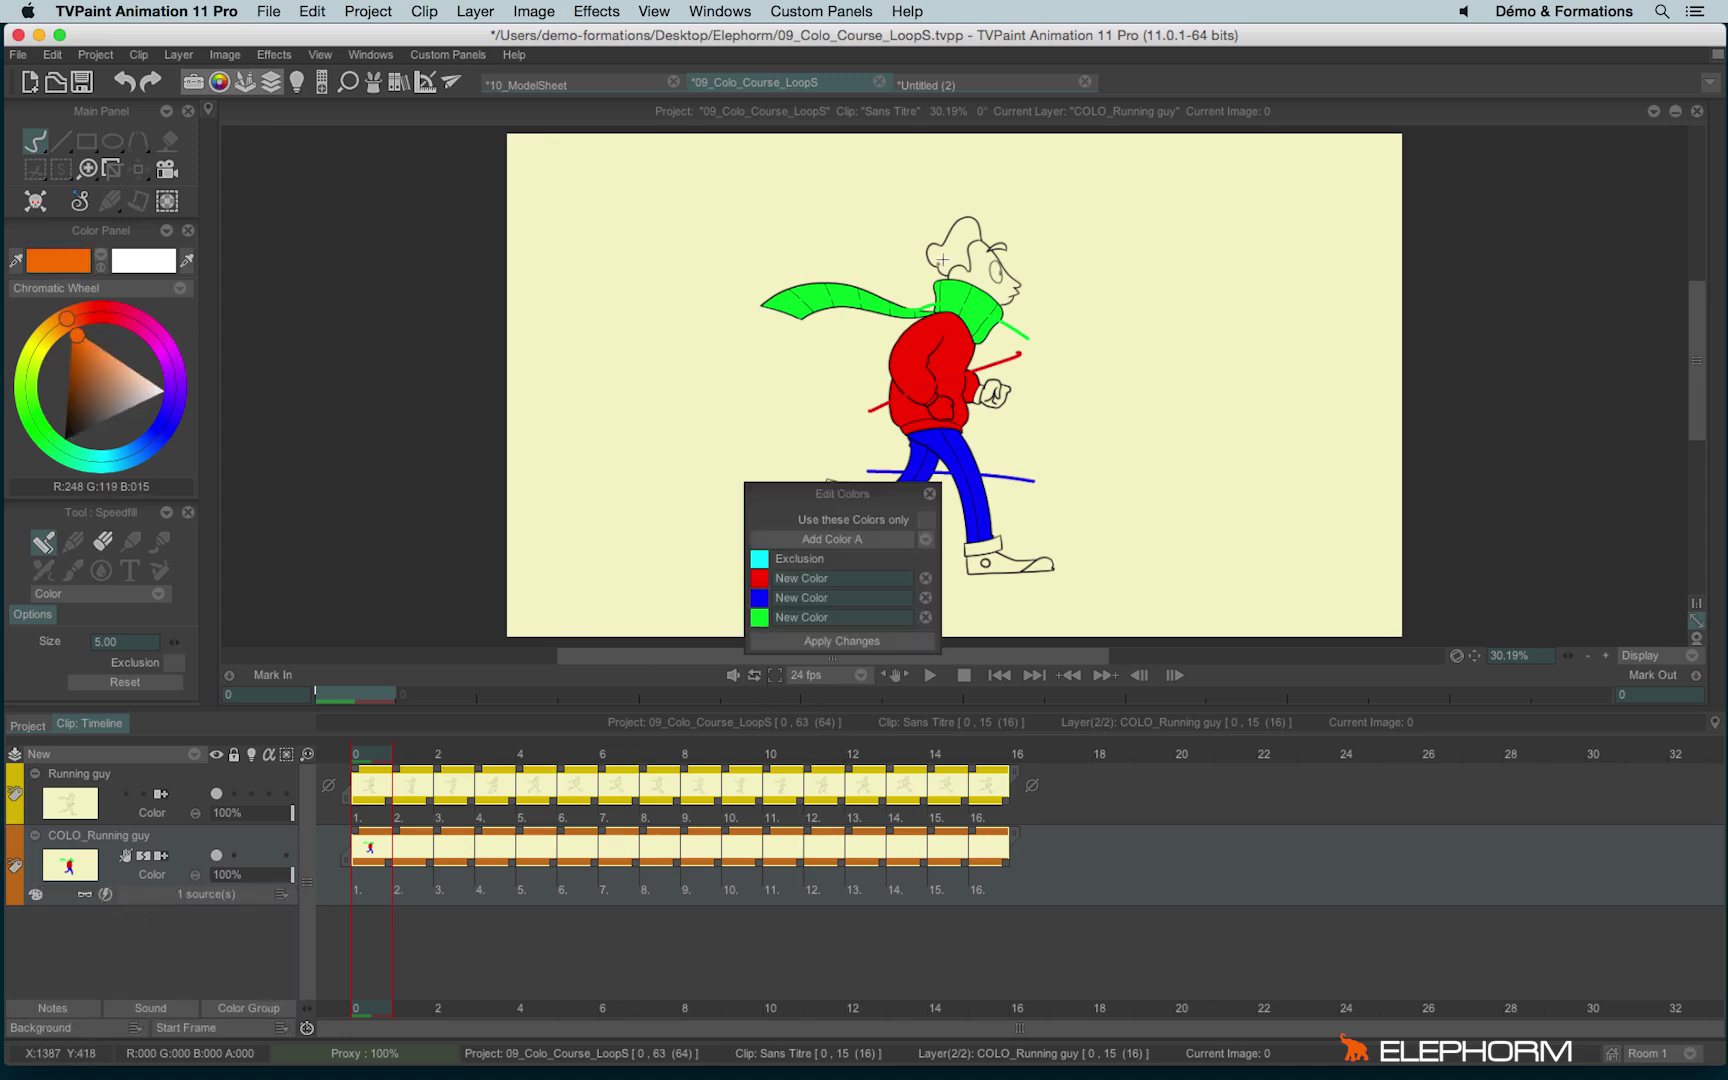
{"action": "left_click_drag", "start_coordinate": [937, 252], "coordinate": [1038, 251]}
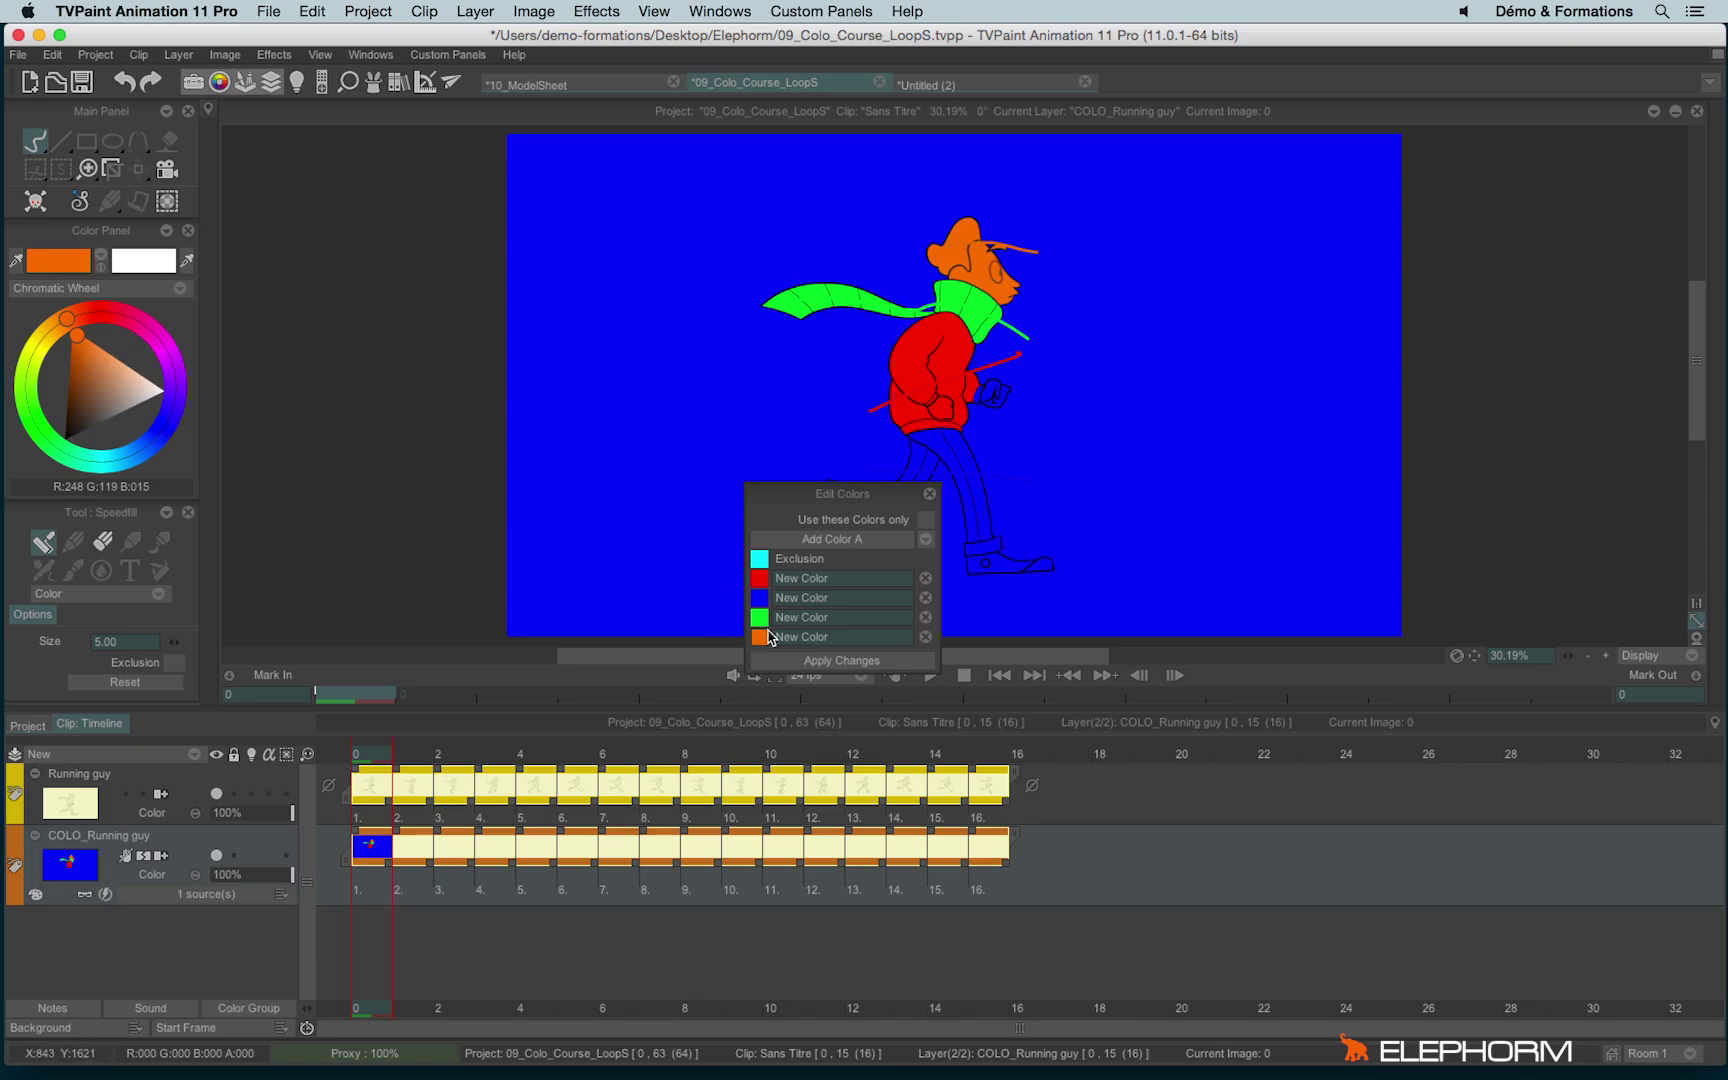
{"action": "left_click_drag", "start_coordinate": [817, 503], "coordinate": [428, 334]}
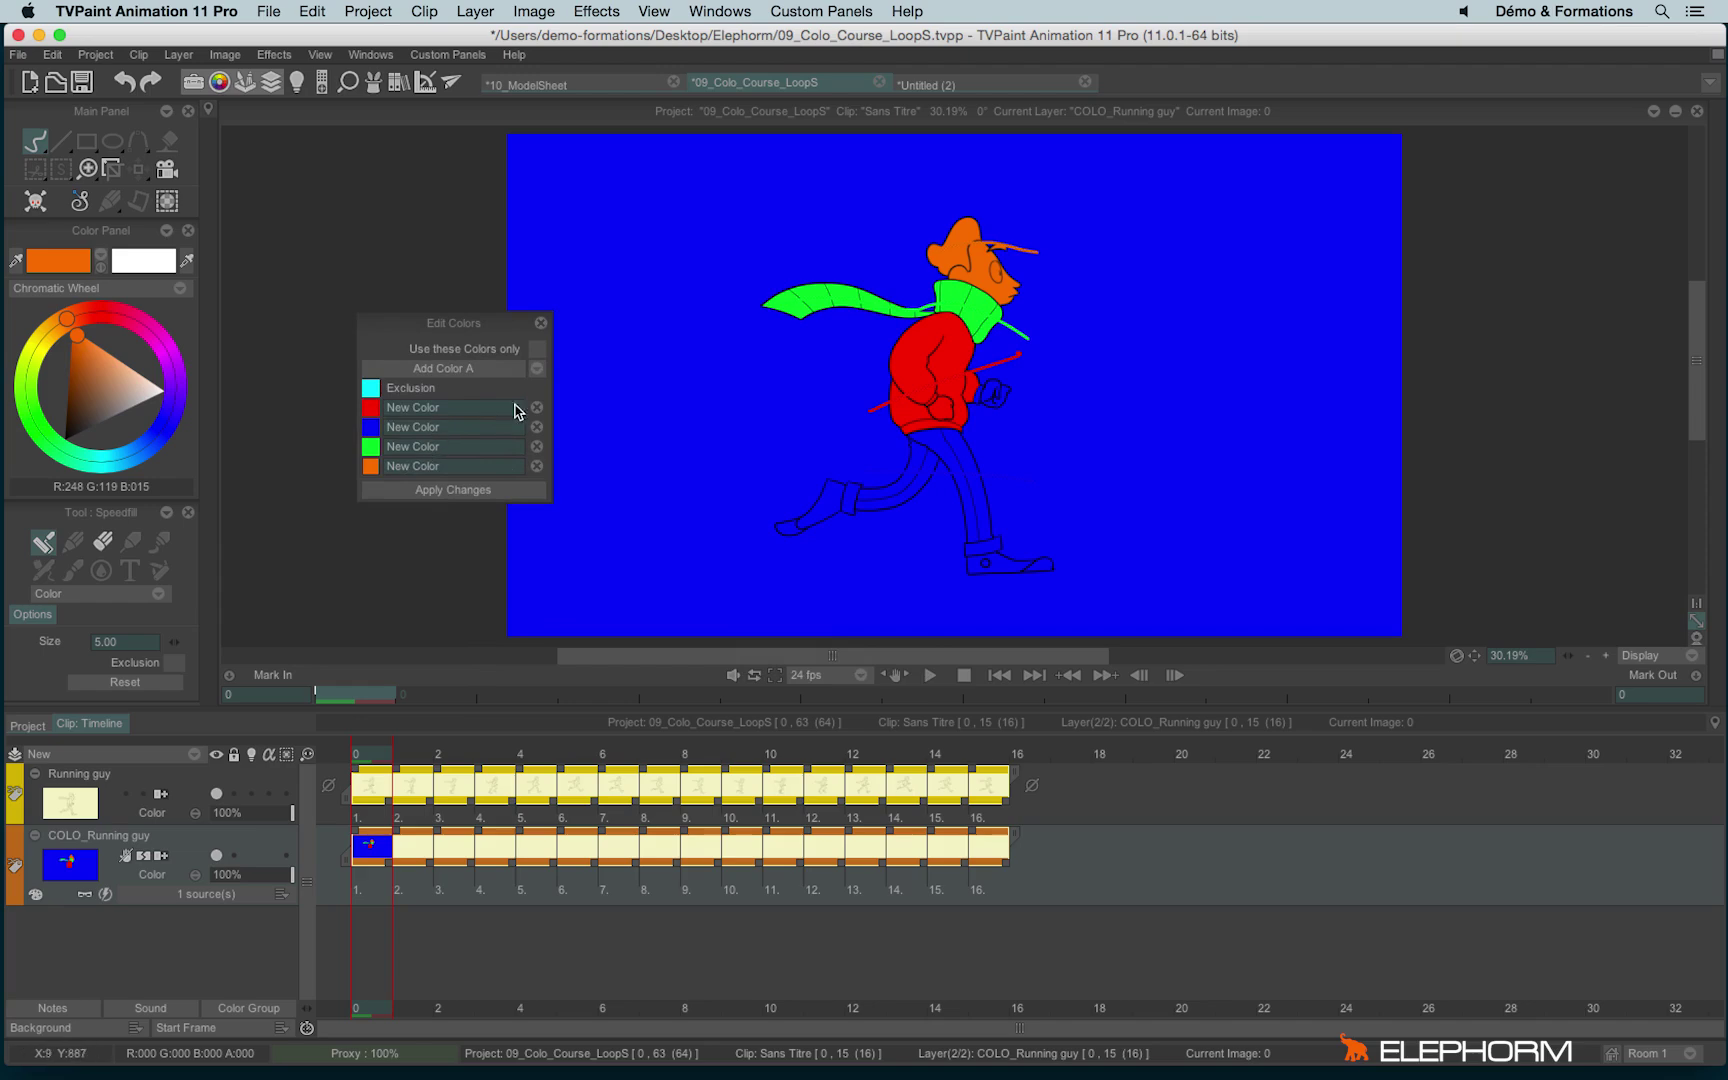
Step: Check the Edit Colors save/load options, then switch to the 10_ModelSheet project
{"action": "left_click", "coordinate": [535, 371]}
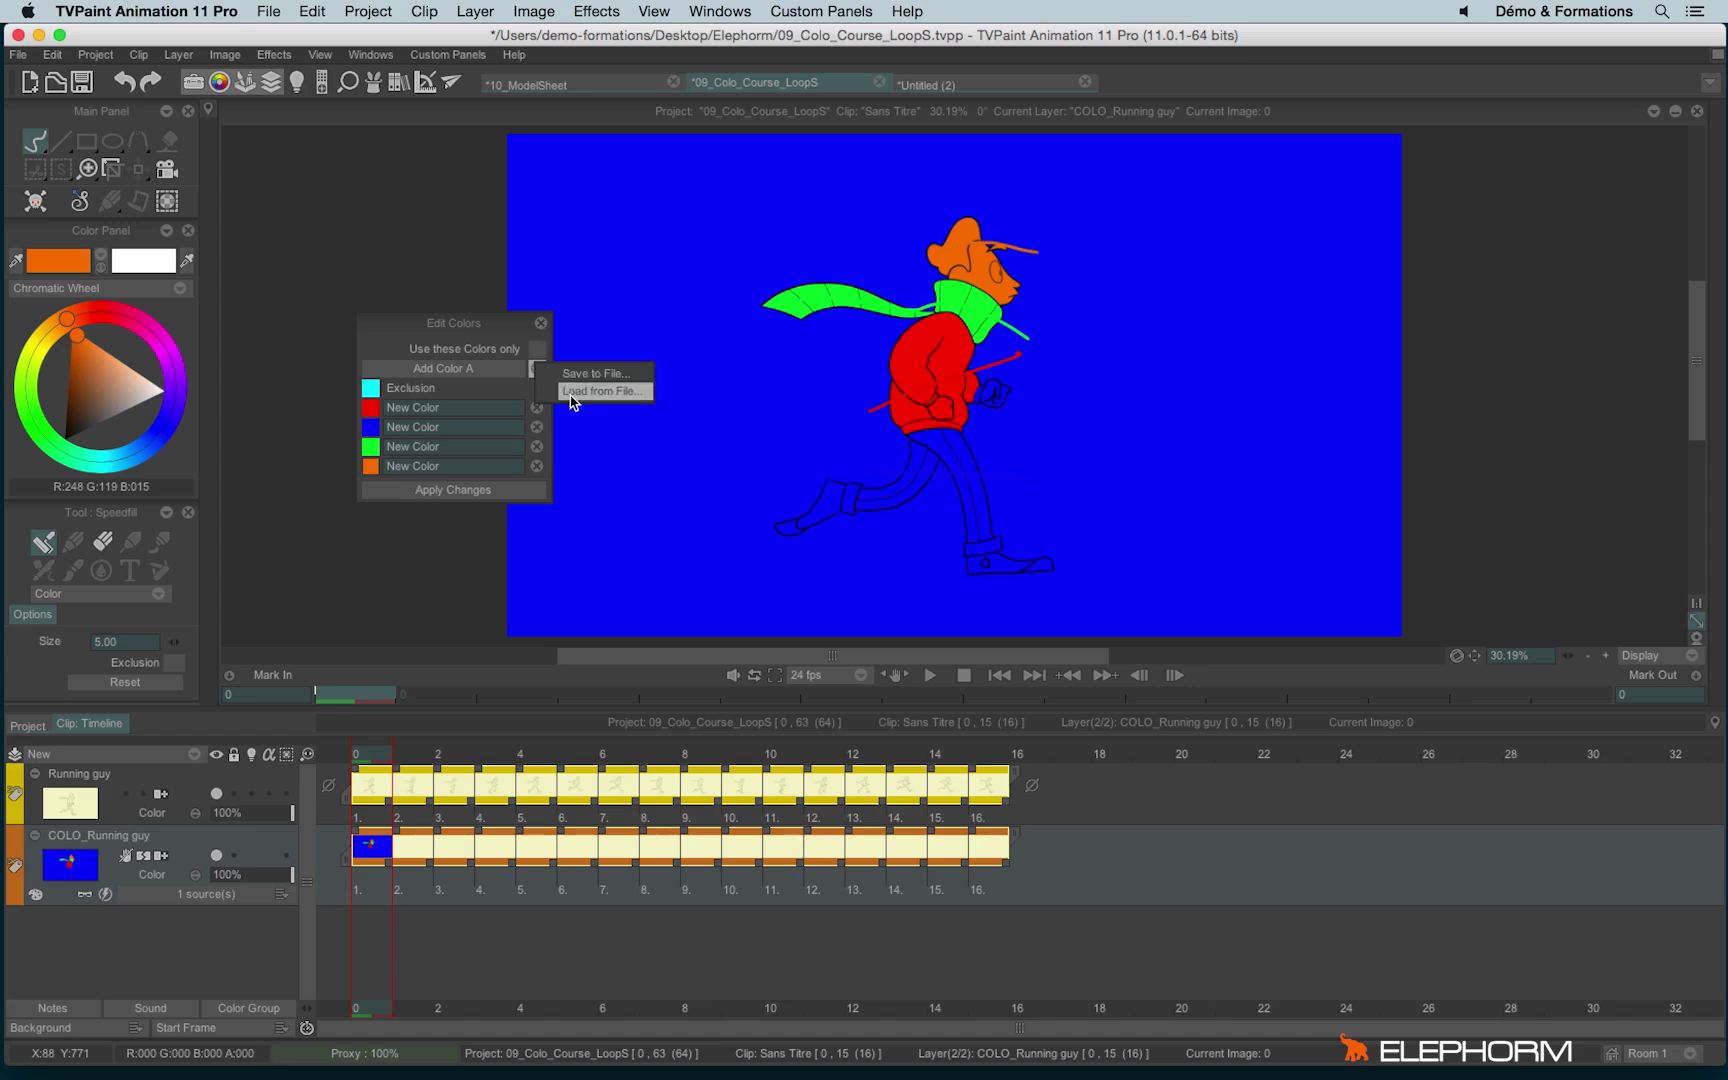
{"action": "left_click", "coordinate": [438, 352]}
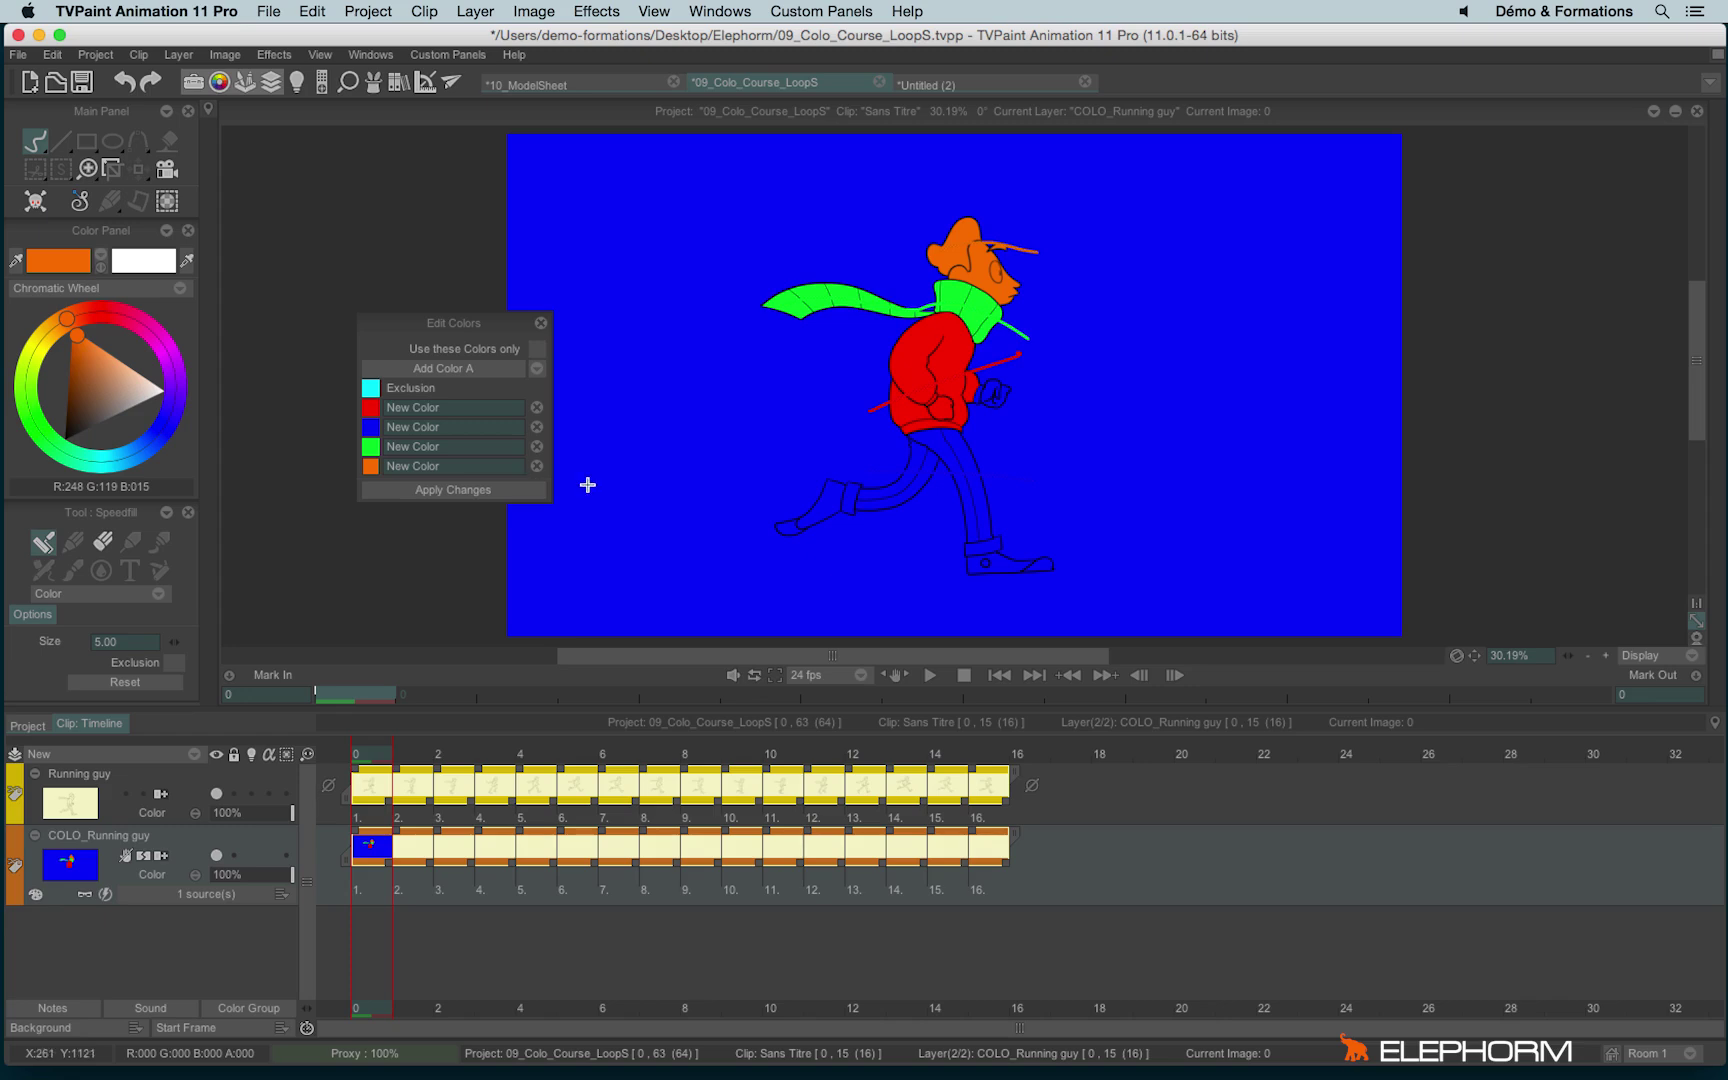
{"action": "left_click", "coordinate": [538, 86]}
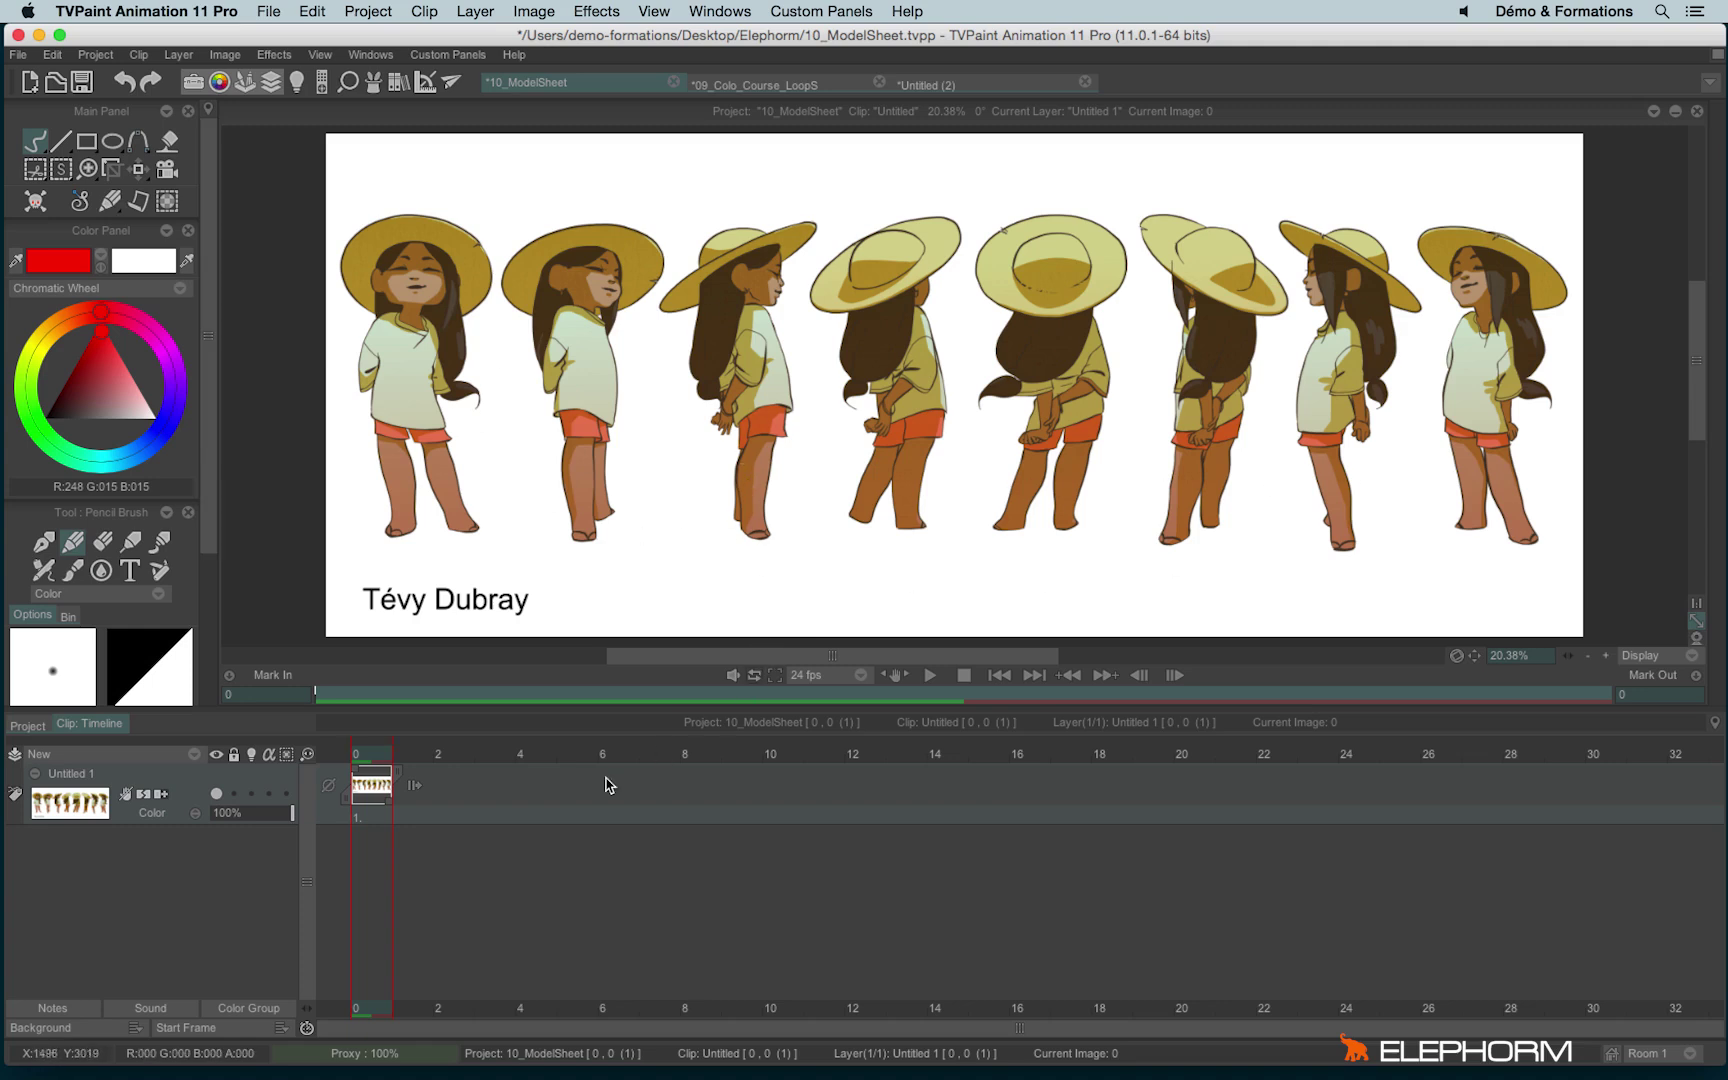
Step: Add a Colo & Texture layer, COLO_Untitled 1, under the model-sheet drawing
{"action": "left_click", "coordinate": [93, 756]}
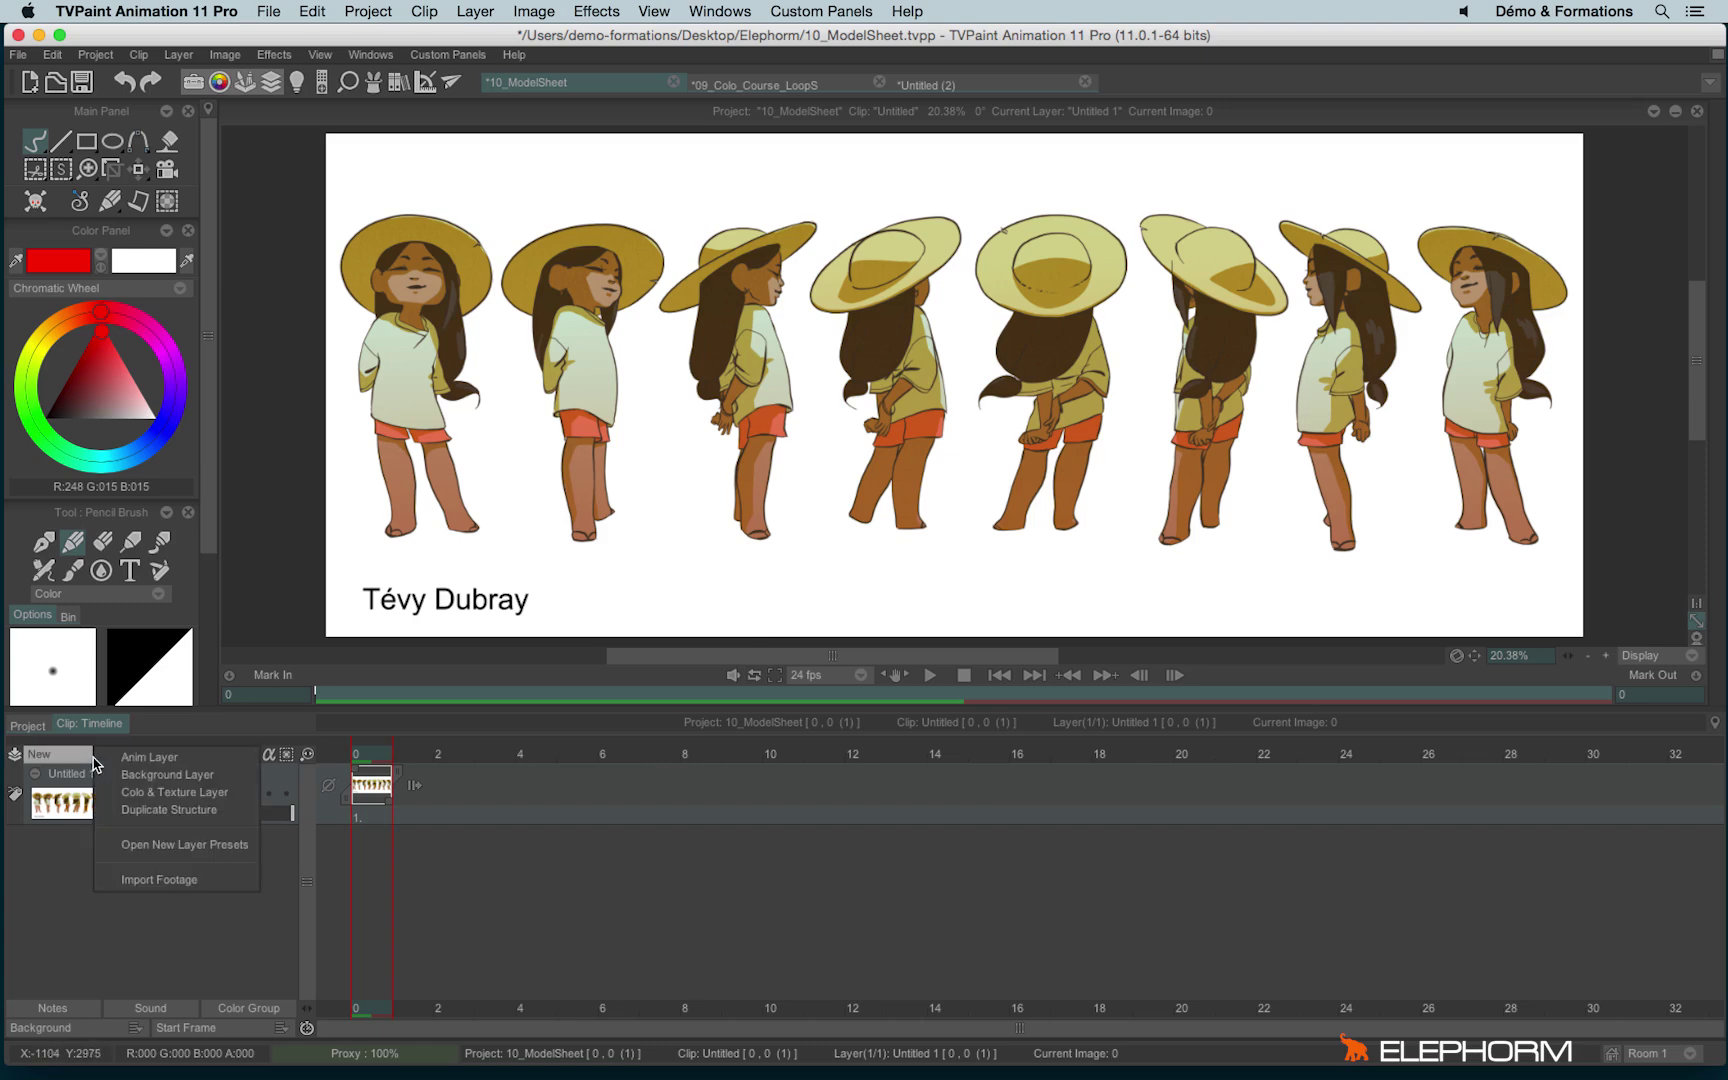
{"action": "left_click", "coordinate": [225, 799]}
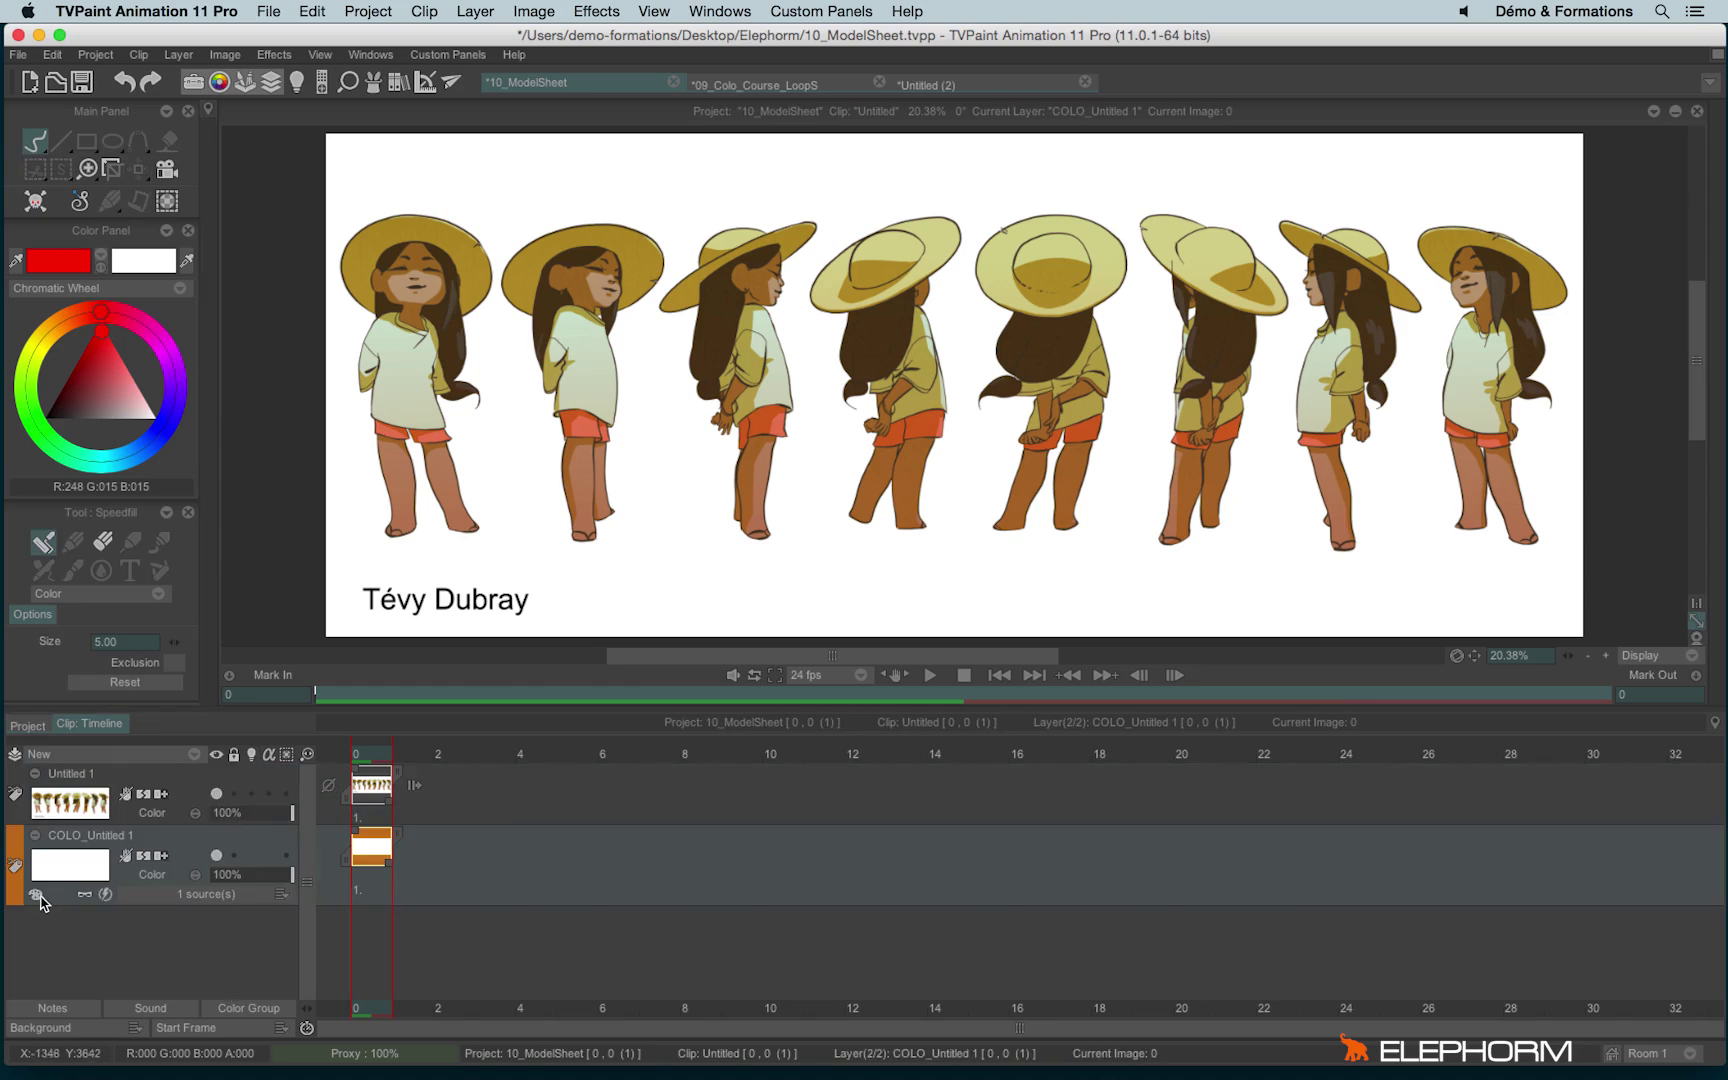
Step: Open the new layer's Edit Colors list and sample the hat's pale yellow with the picker
{"action": "left_click", "coordinate": [86, 897]}
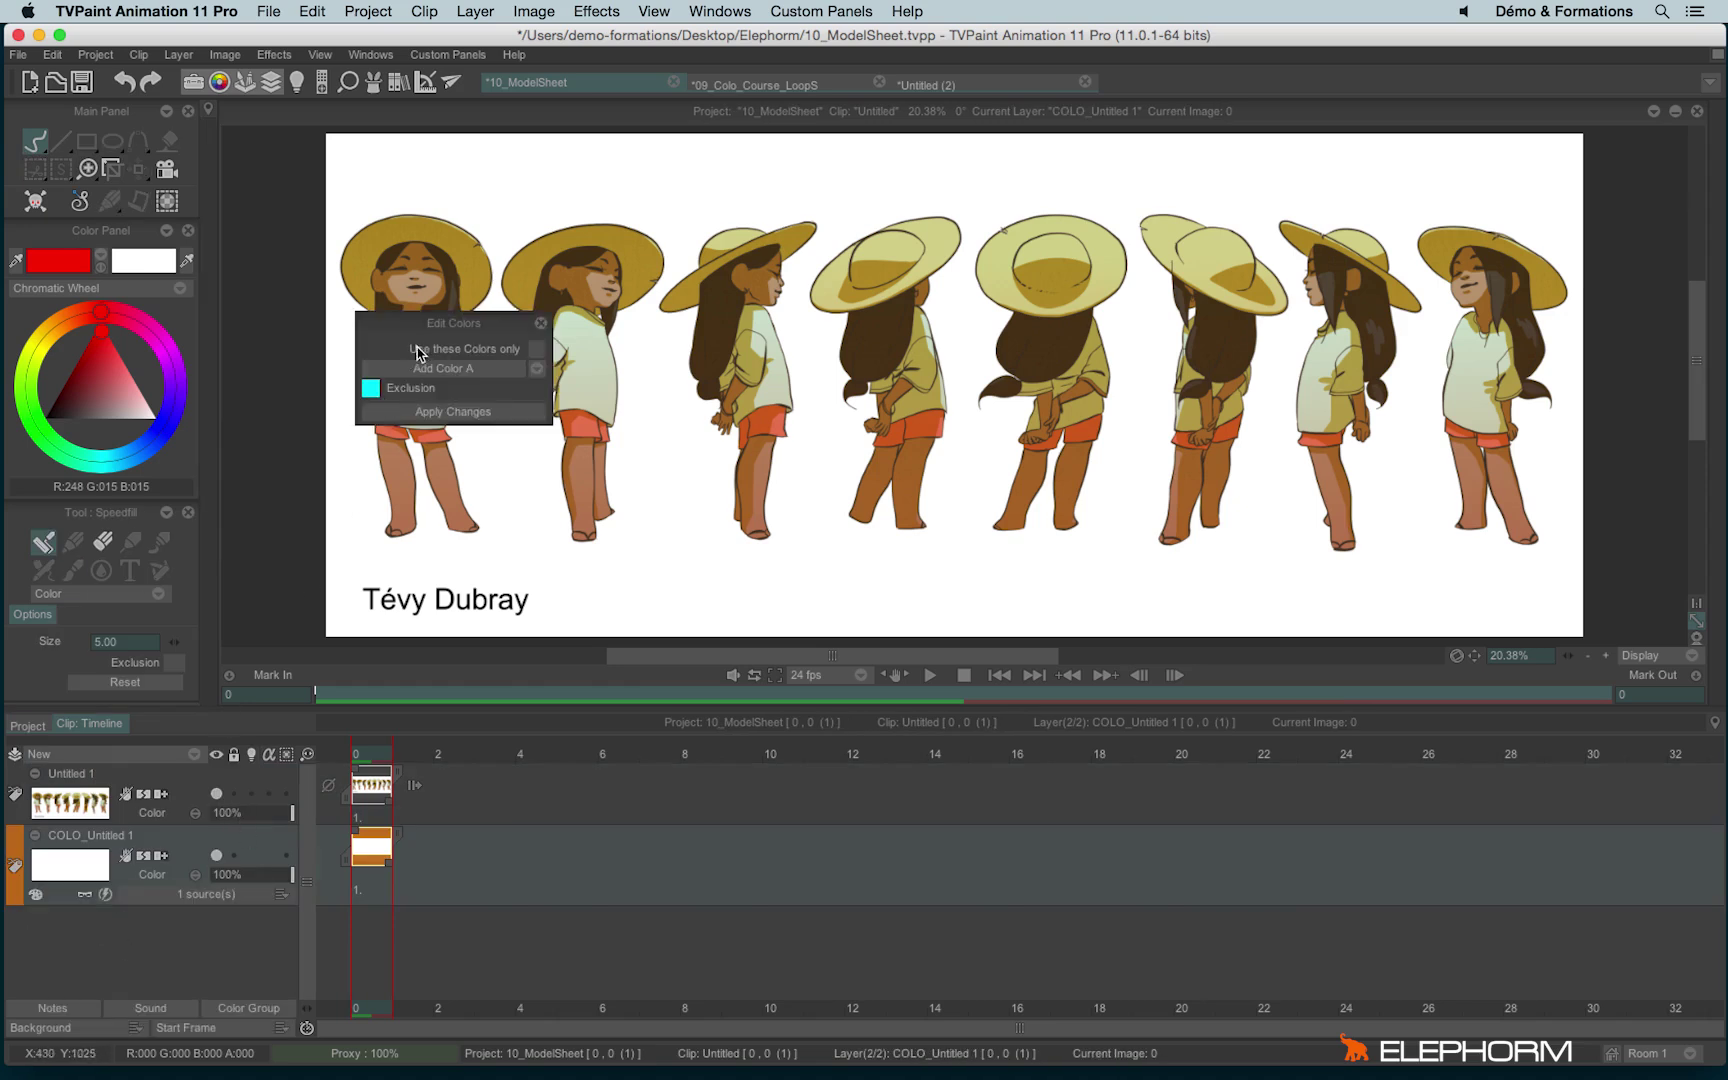
{"action": "left_click_drag", "start_coordinate": [439, 324], "coordinate": [651, 457]}
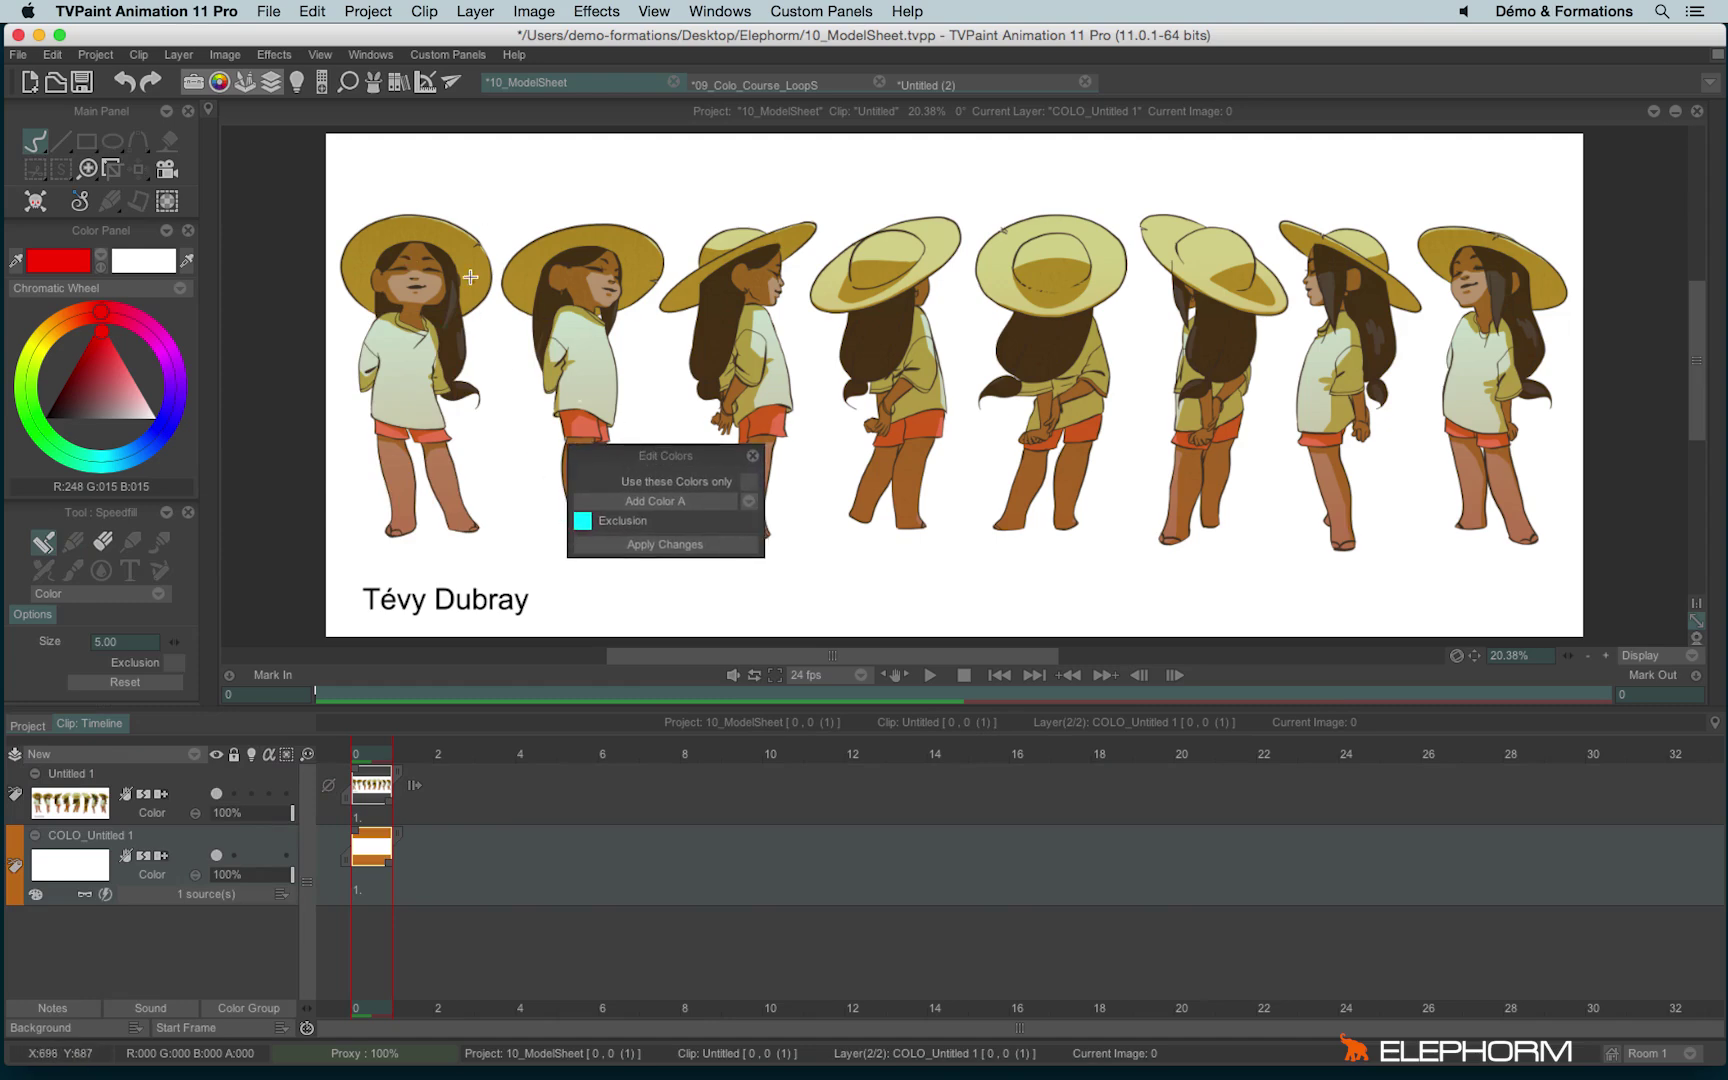
{"action": "left_click", "coordinate": [48, 264]}
{"action": "left_click", "coordinate": [381, 286]}
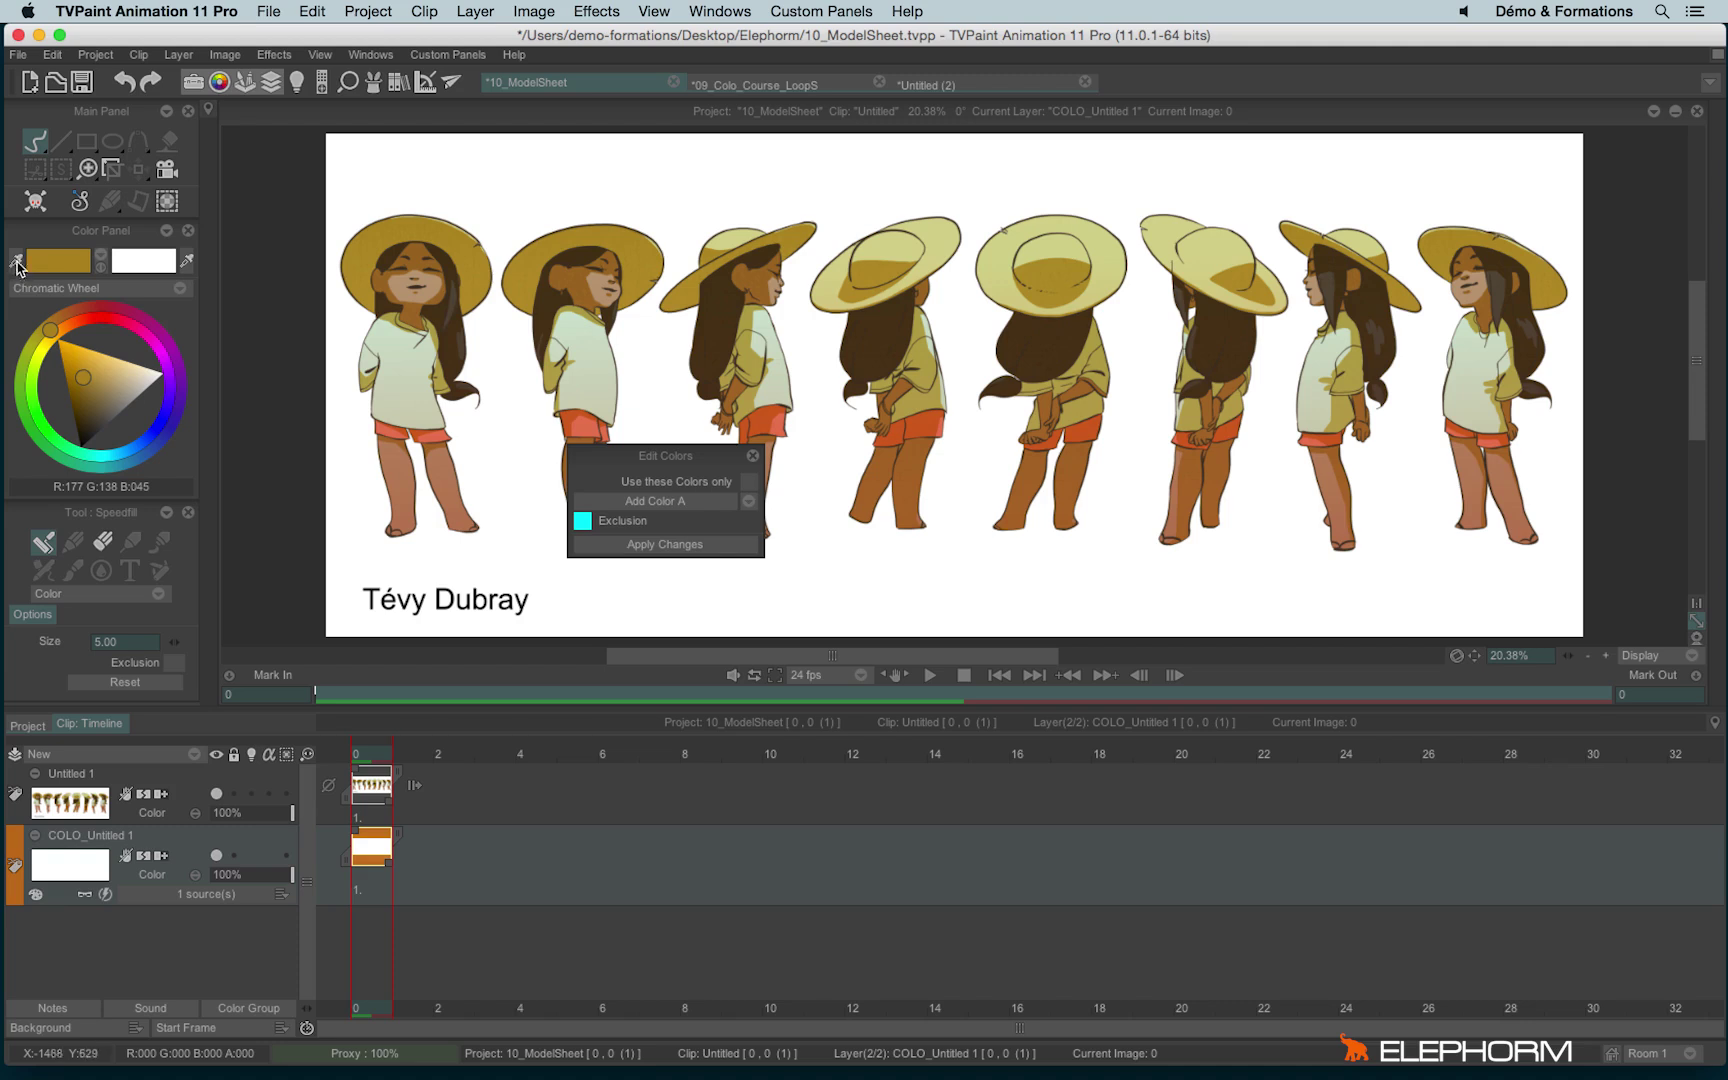
{"action": "left_click", "coordinate": [592, 359]}
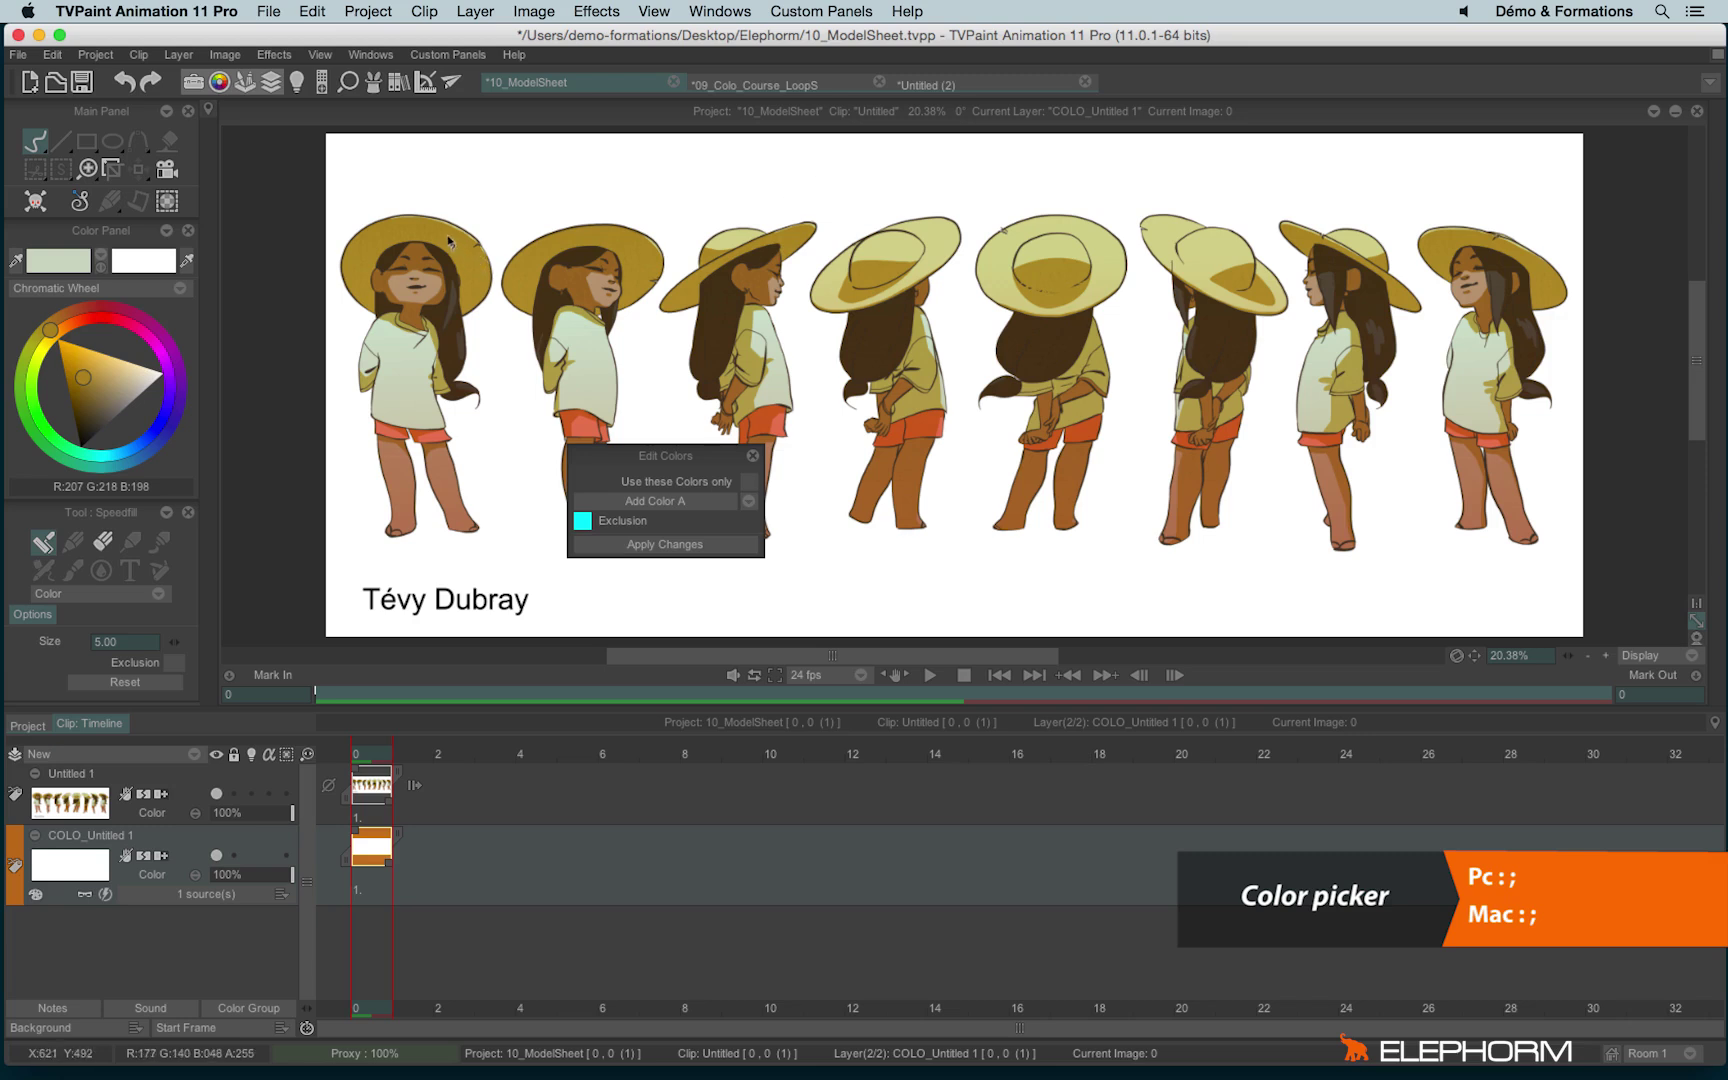
{"action": "key", "text": "semicolon"}
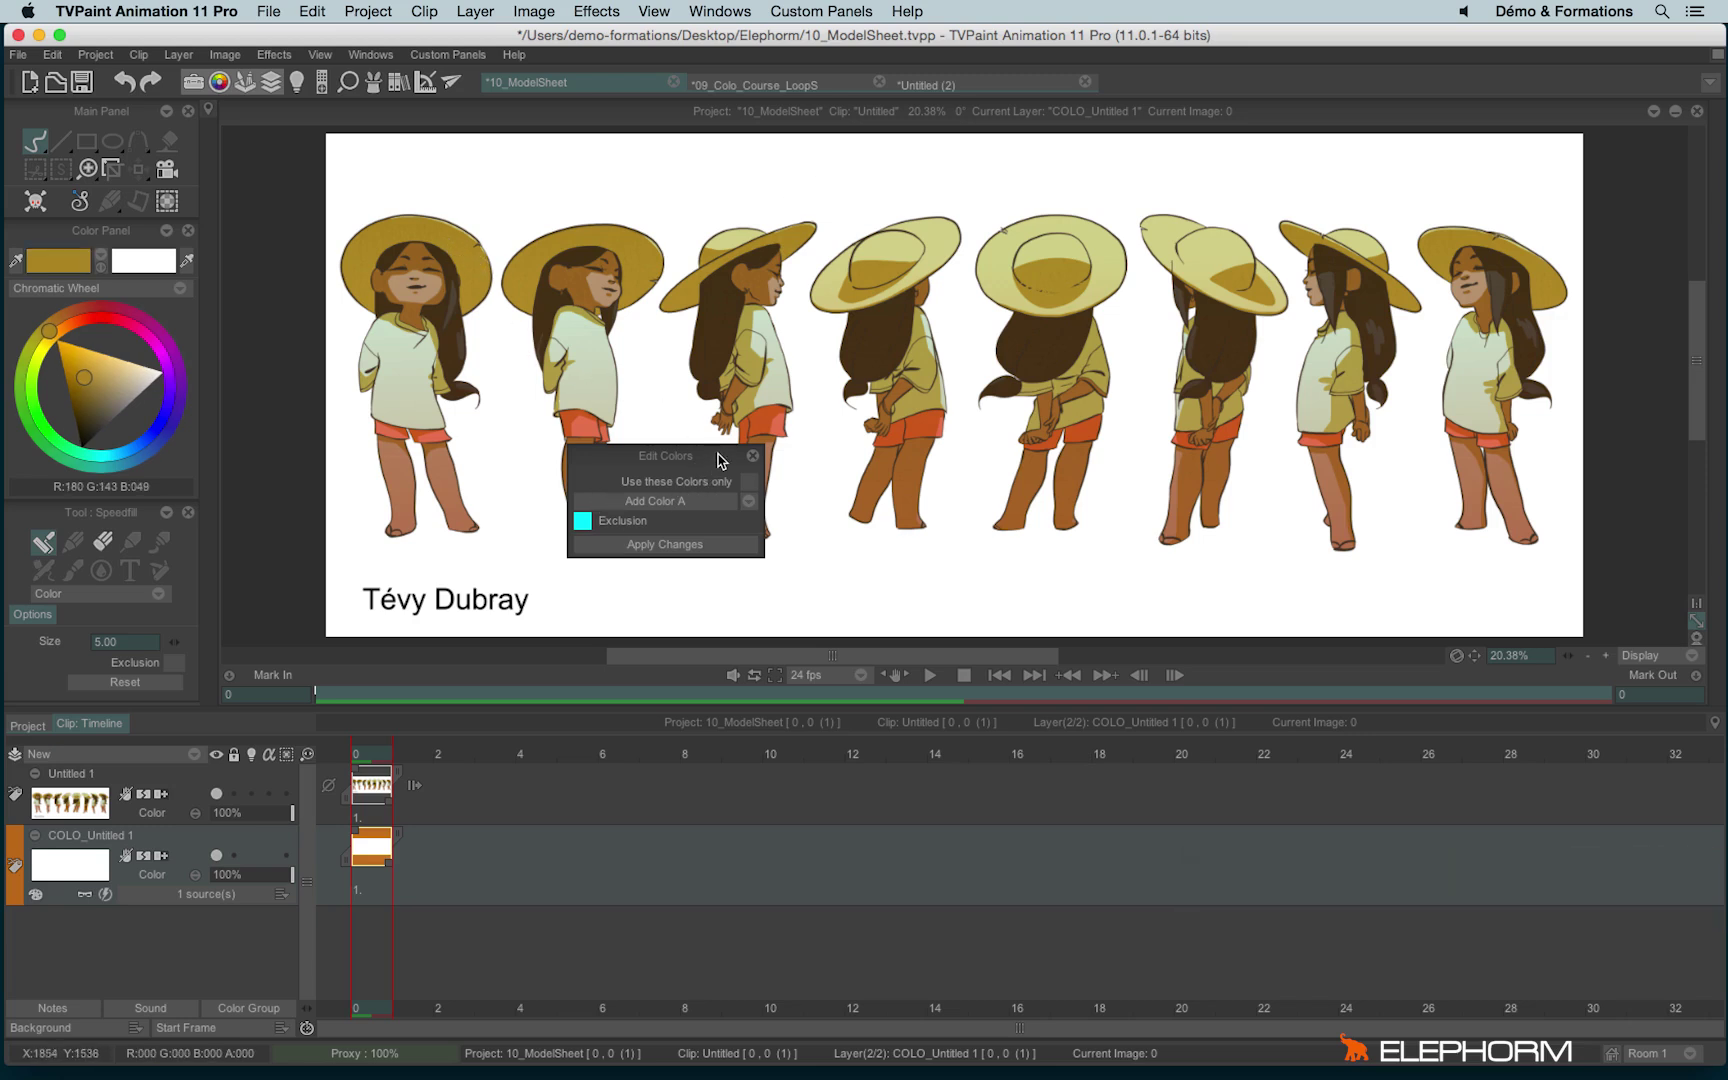
{"action": "key", "text": "semicolon"}
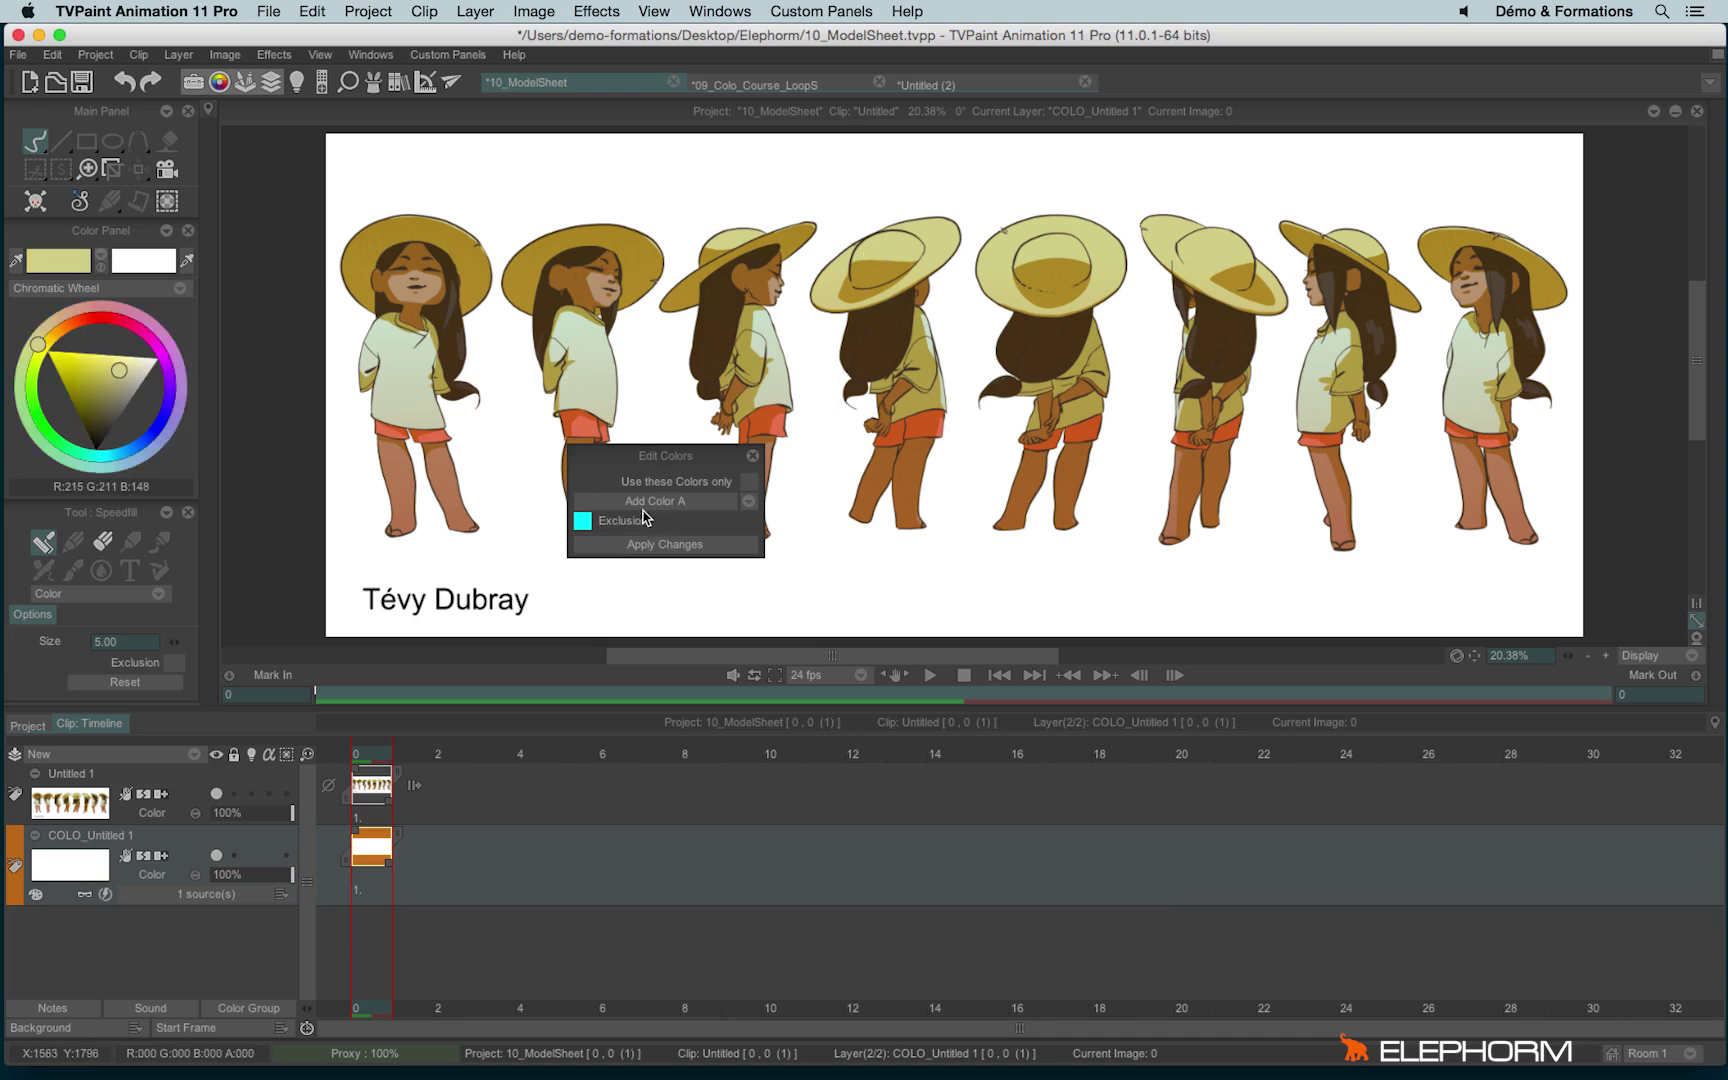
Step: Add the pale yellow as 'Hat' and the darker ochre as 'Hat shadow' to the colour list
{"action": "left_click", "coordinate": [696, 513]}
{"action": "type", "text": "Hat"}
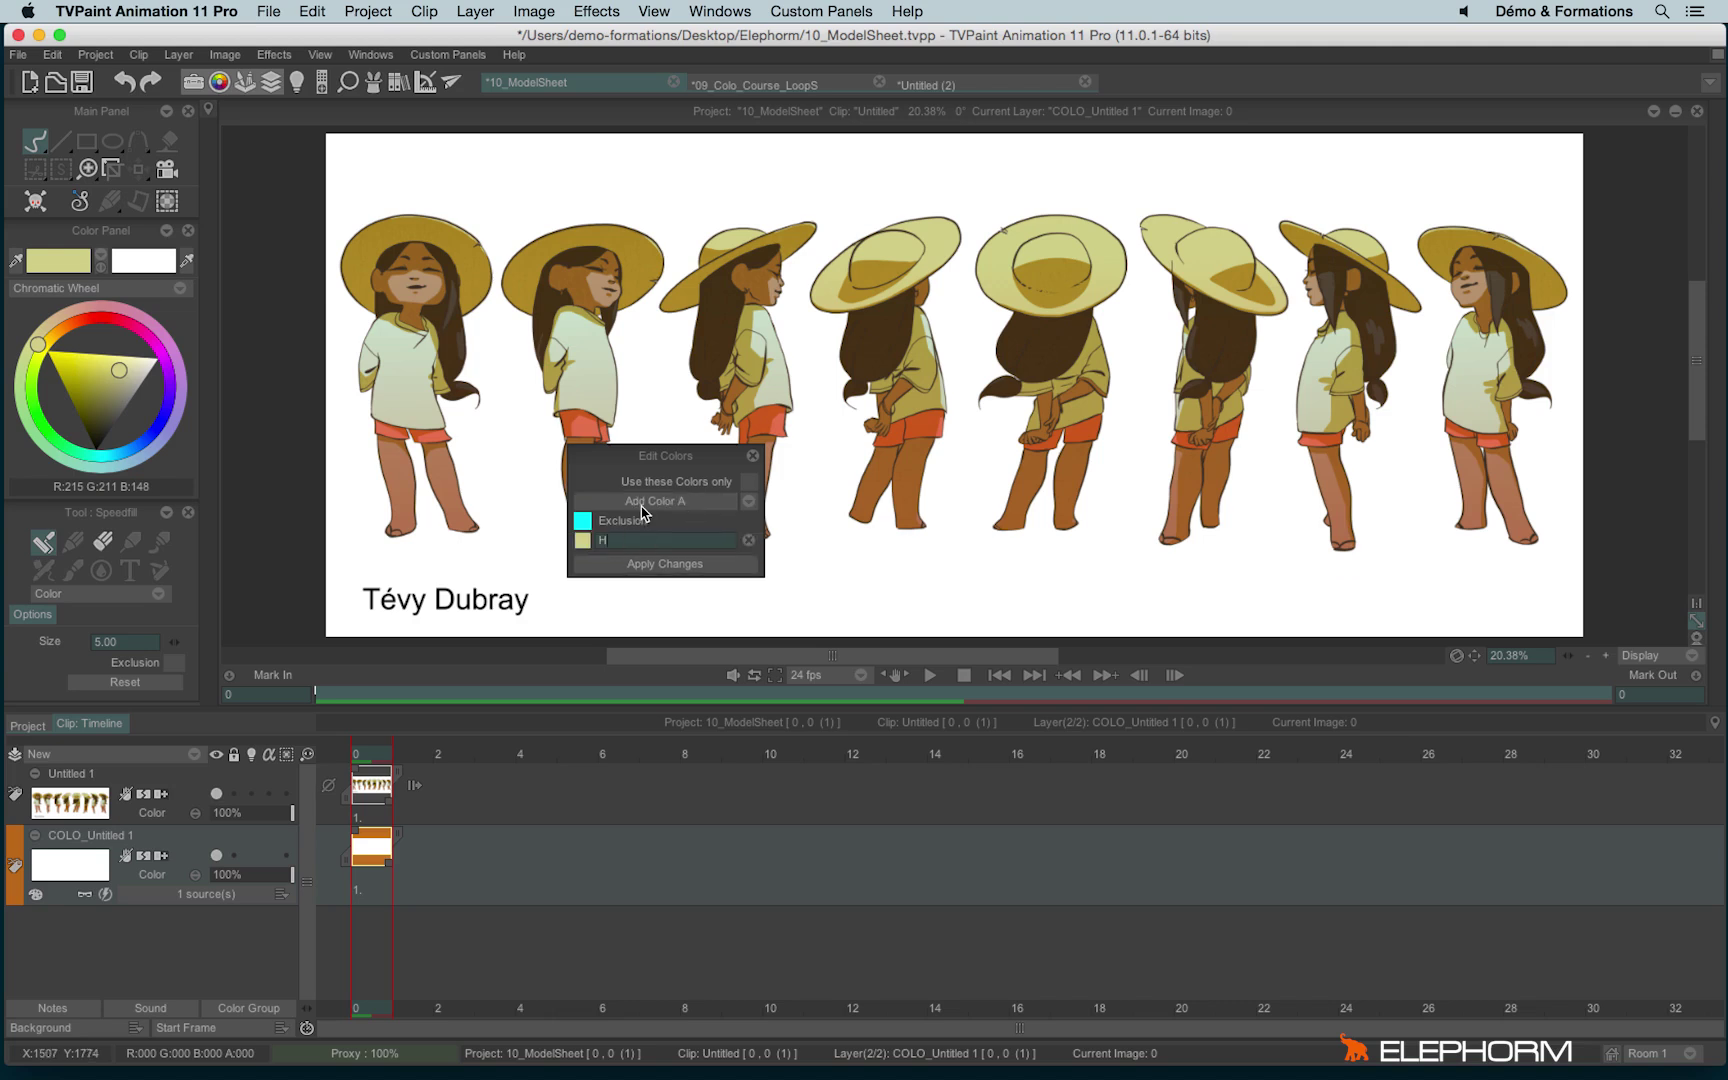
{"action": "left_click", "coordinate": [726, 457]}
{"action": "left_click", "coordinate": [865, 282]}
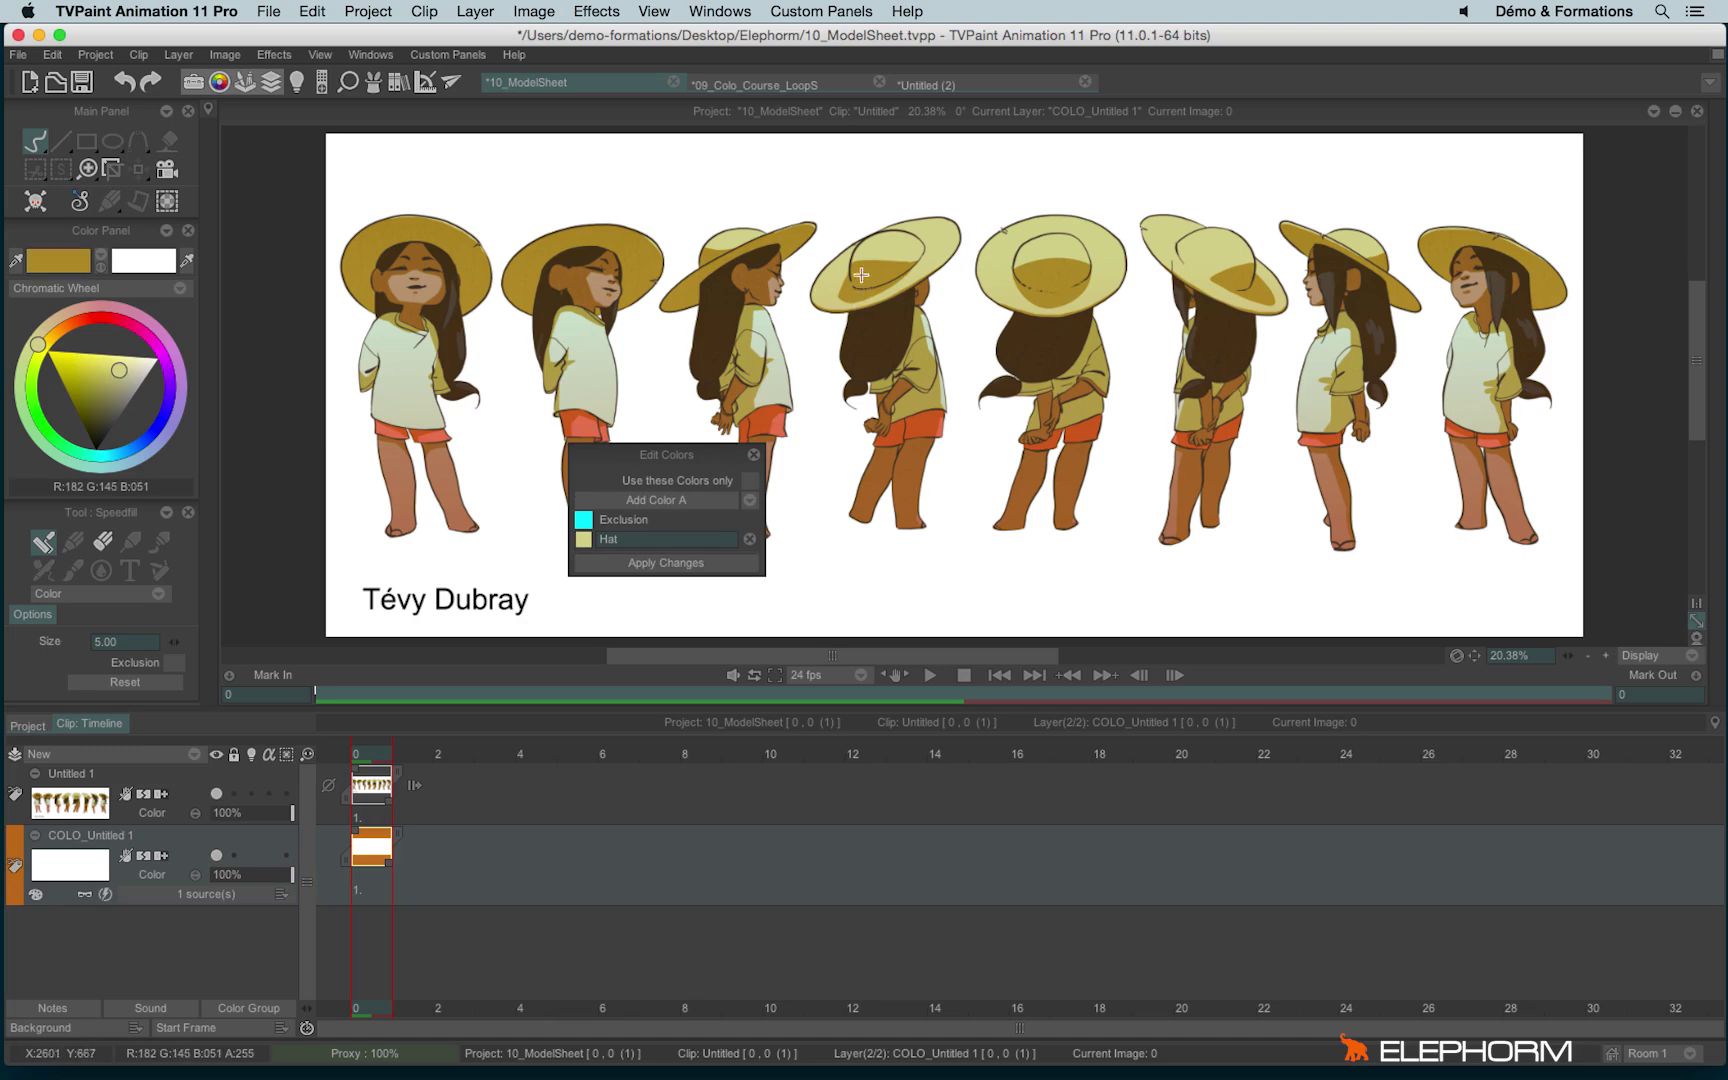
{"action": "left_click", "coordinate": [646, 500]}
{"action": "left_click", "coordinate": [632, 562]}
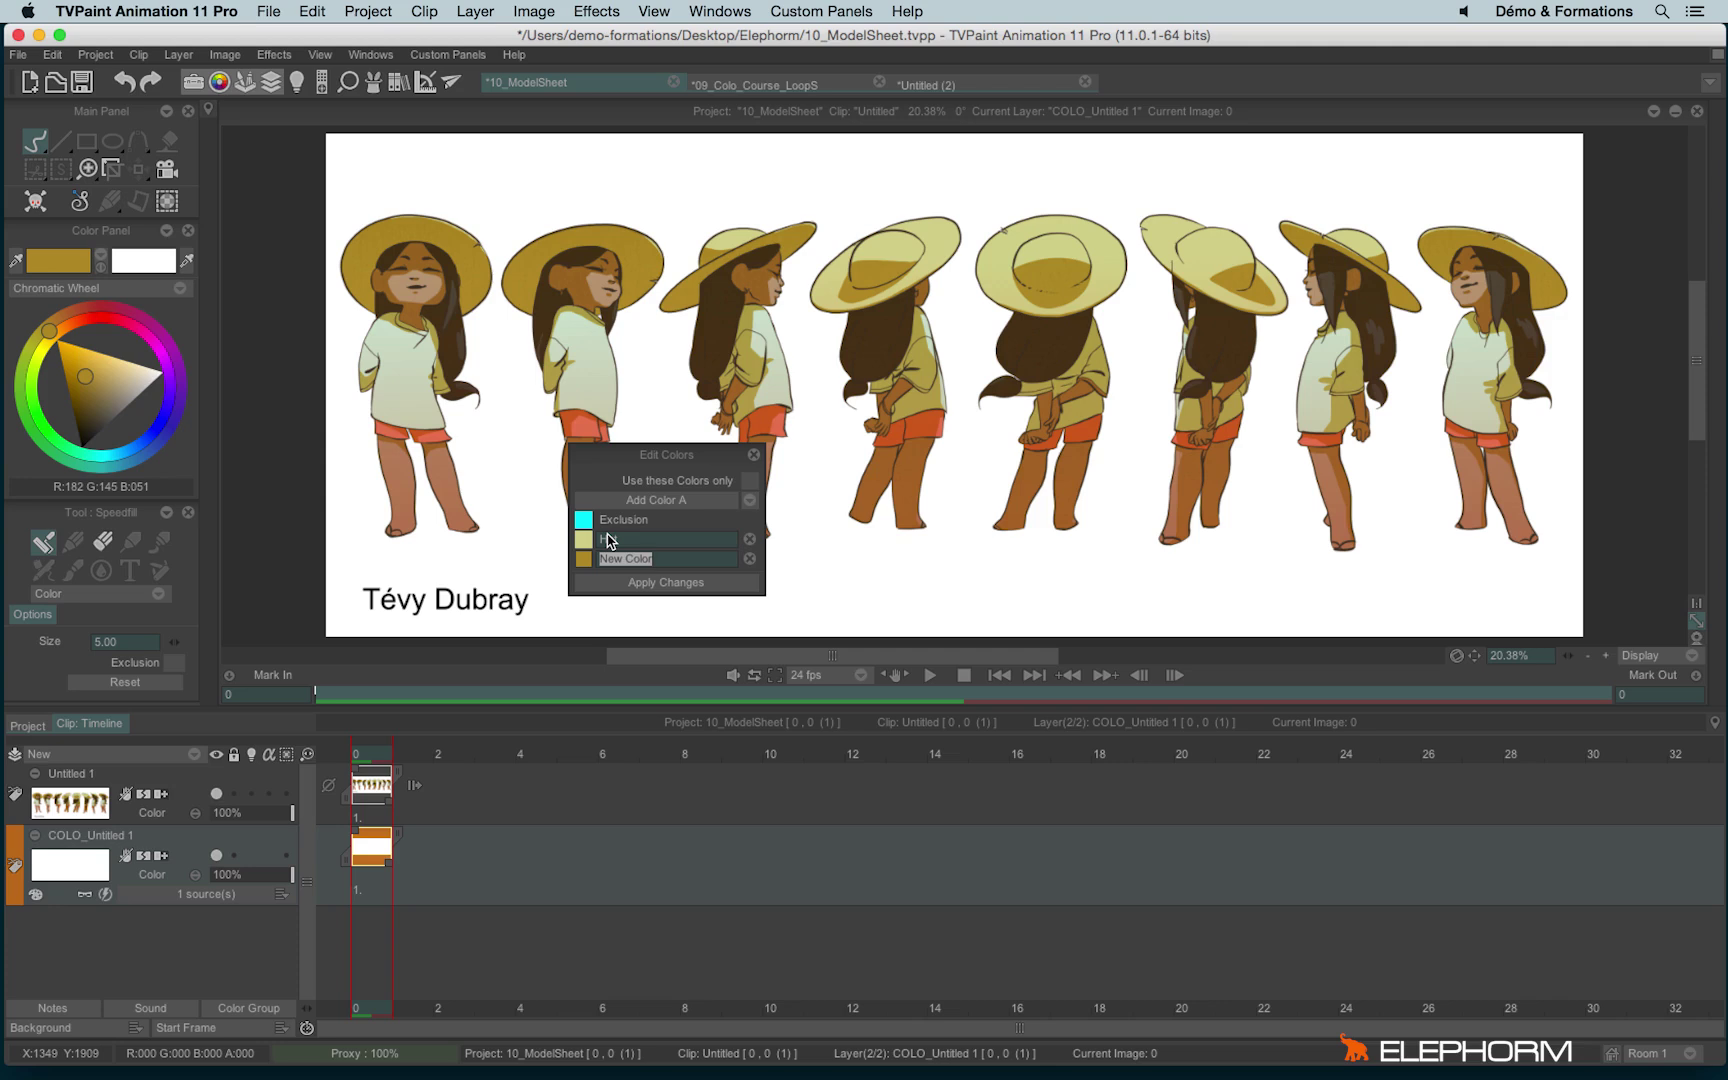
{"action": "type", "text": "H"}
{"action": "type", "text": "at"}
{"action": "left_click", "coordinate": [689, 459]}
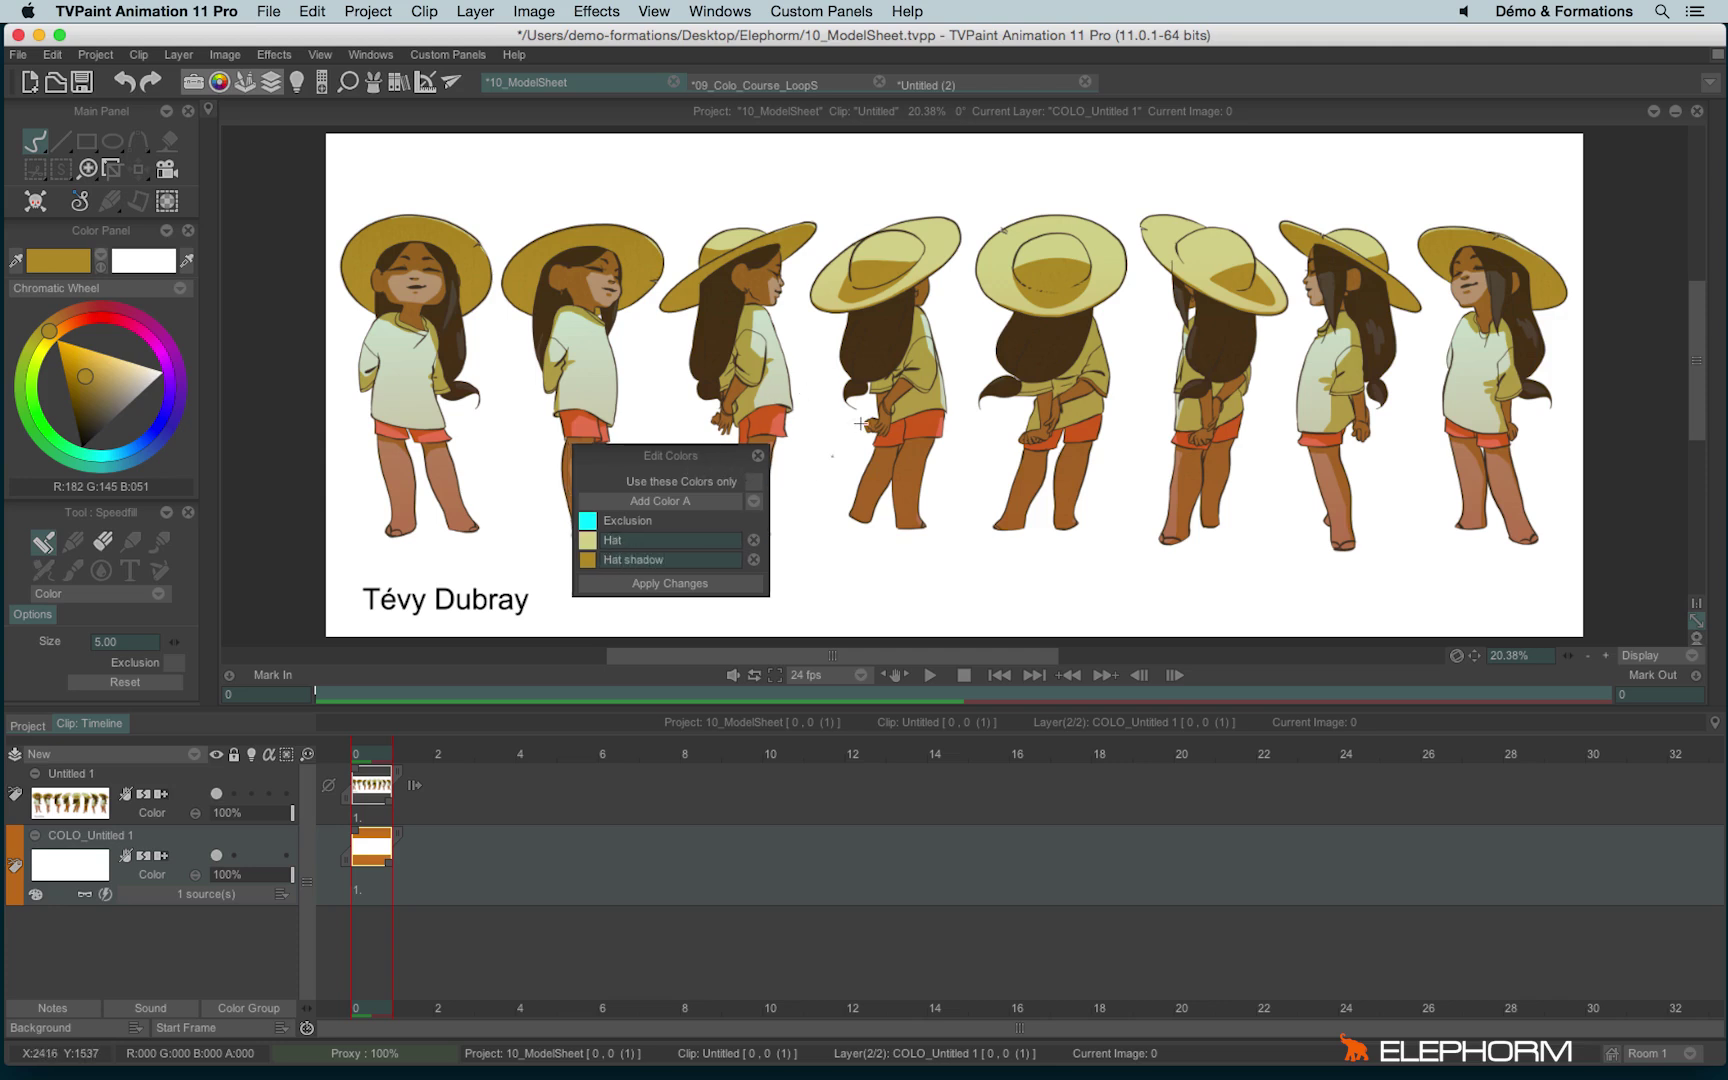
Step: Add the light shirt colour as 'Tshirt' and show the save/load options
{"action": "left_click", "coordinate": [1459, 373], "text": "ctrl"}
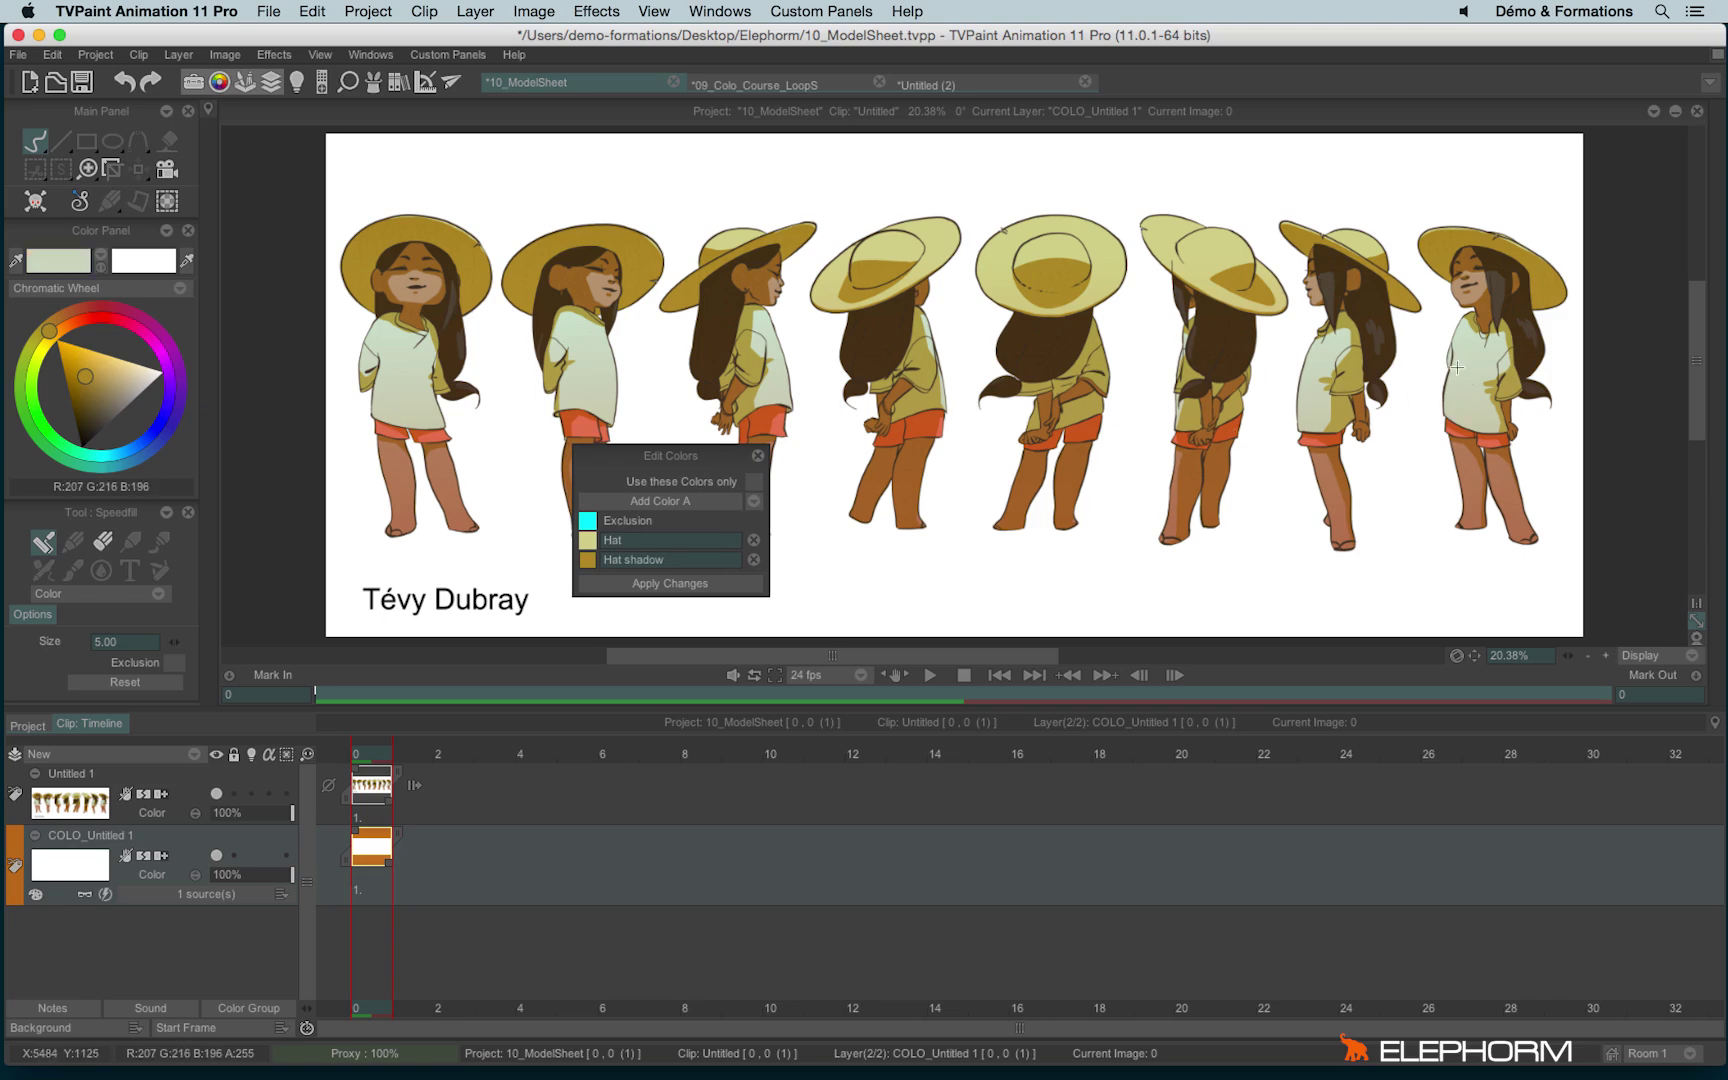
{"action": "left_click", "coordinate": [625, 506]}
{"action": "double_click", "coordinate": [638, 544]}
{"action": "type", "text": "TShirt"}
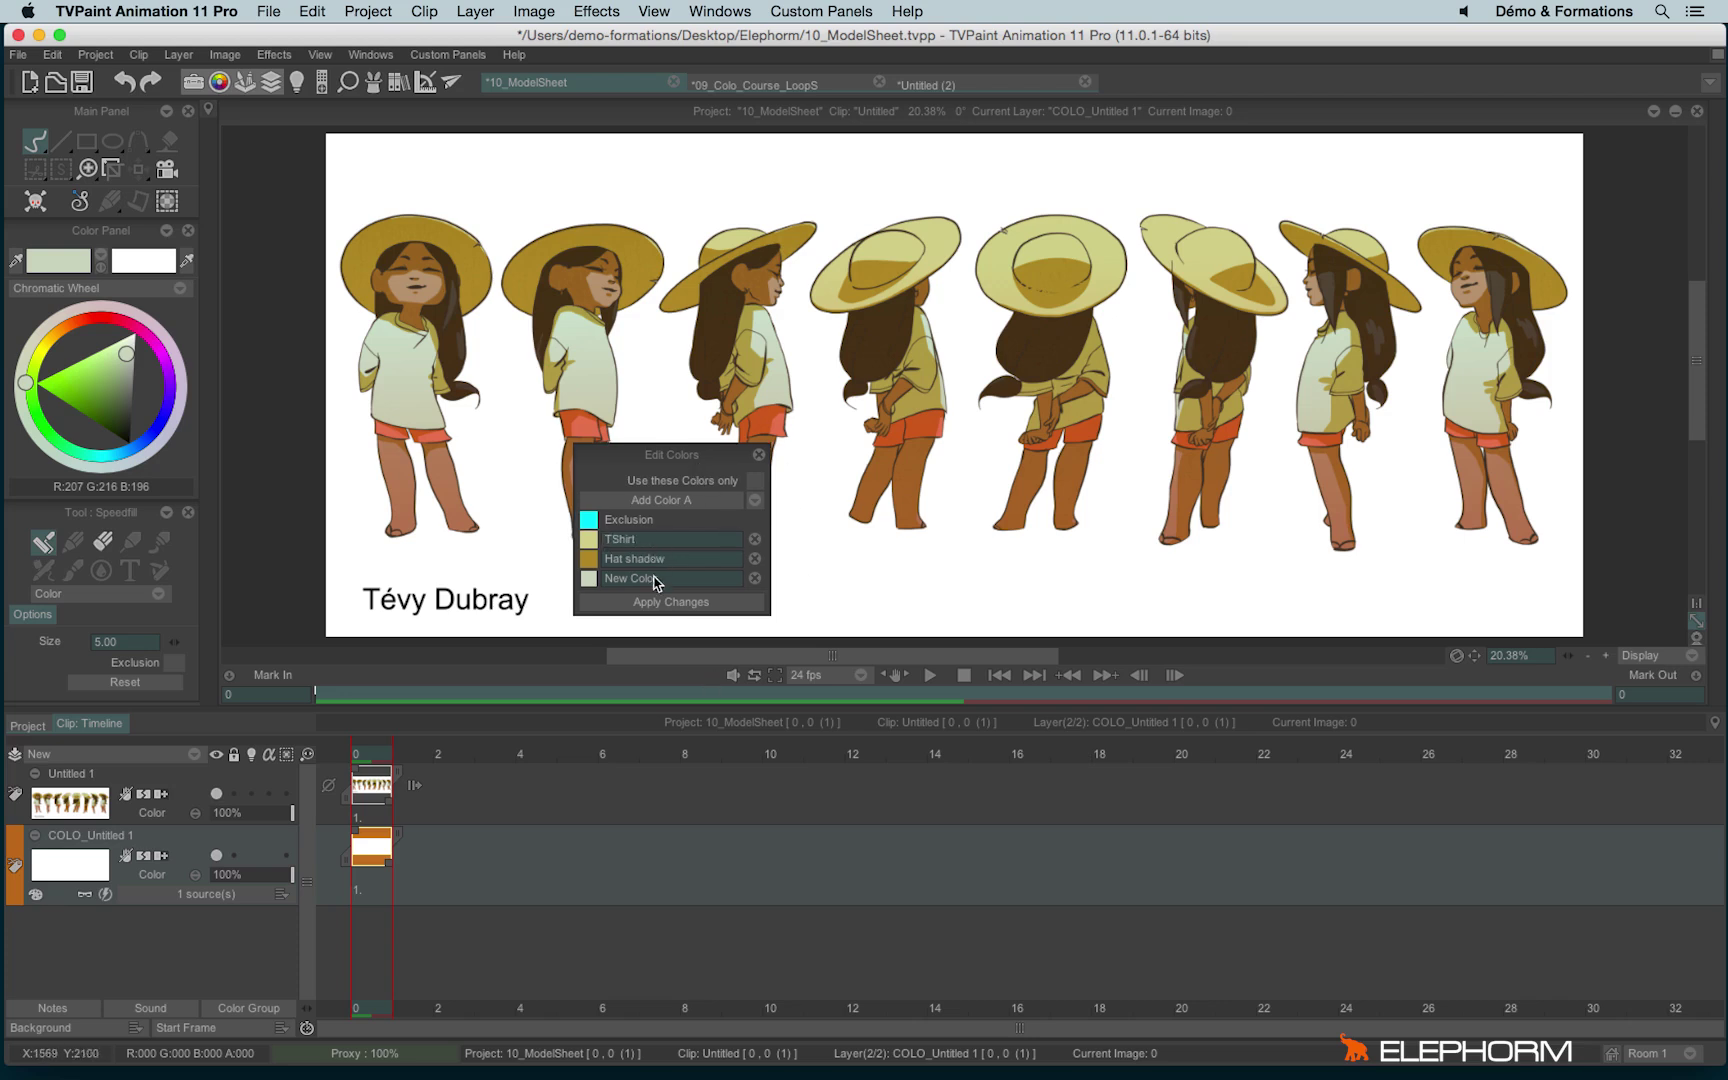
{"action": "key", "text": "ctrl+z"}
{"action": "key", "text": "ctrl+shift+z"}
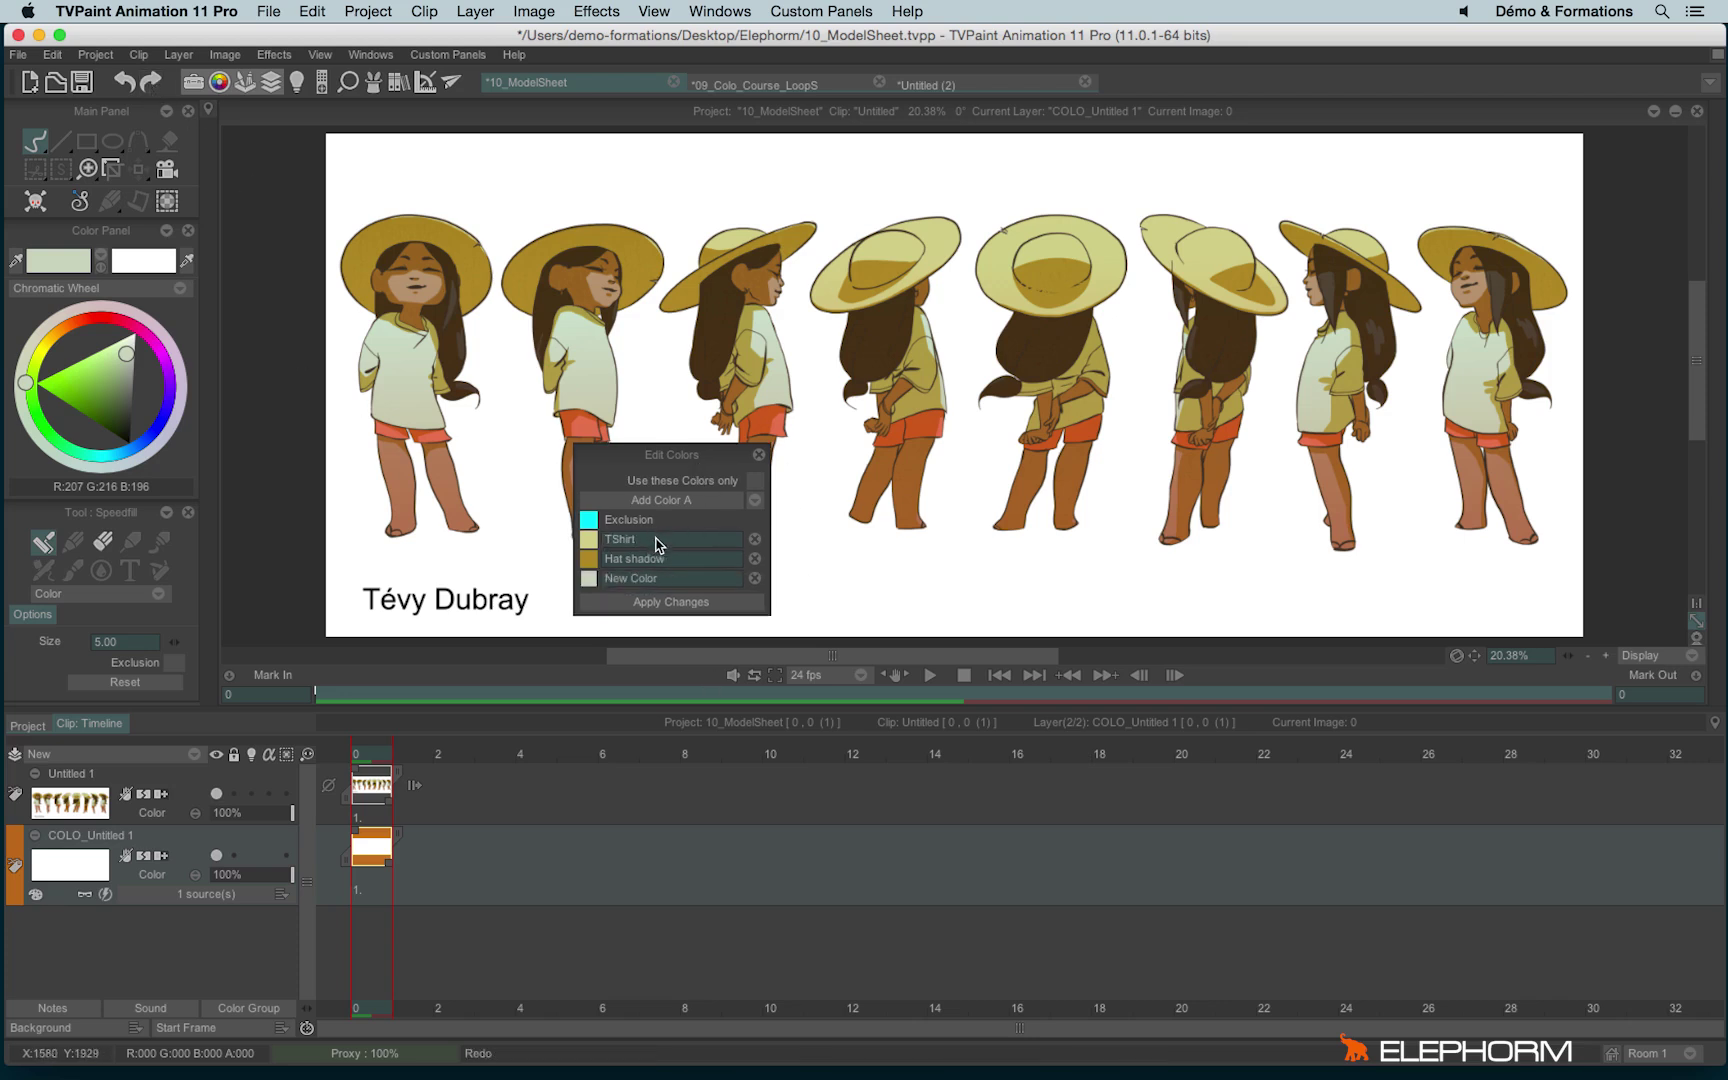
{"action": "type", "text": "Hat"}
{"action": "double_click", "coordinate": [631, 578]}
{"action": "type", "text": "Tshirt"}
{"action": "left_click", "coordinate": [755, 499]}
{"action": "left_click", "coordinate": [755, 502]}
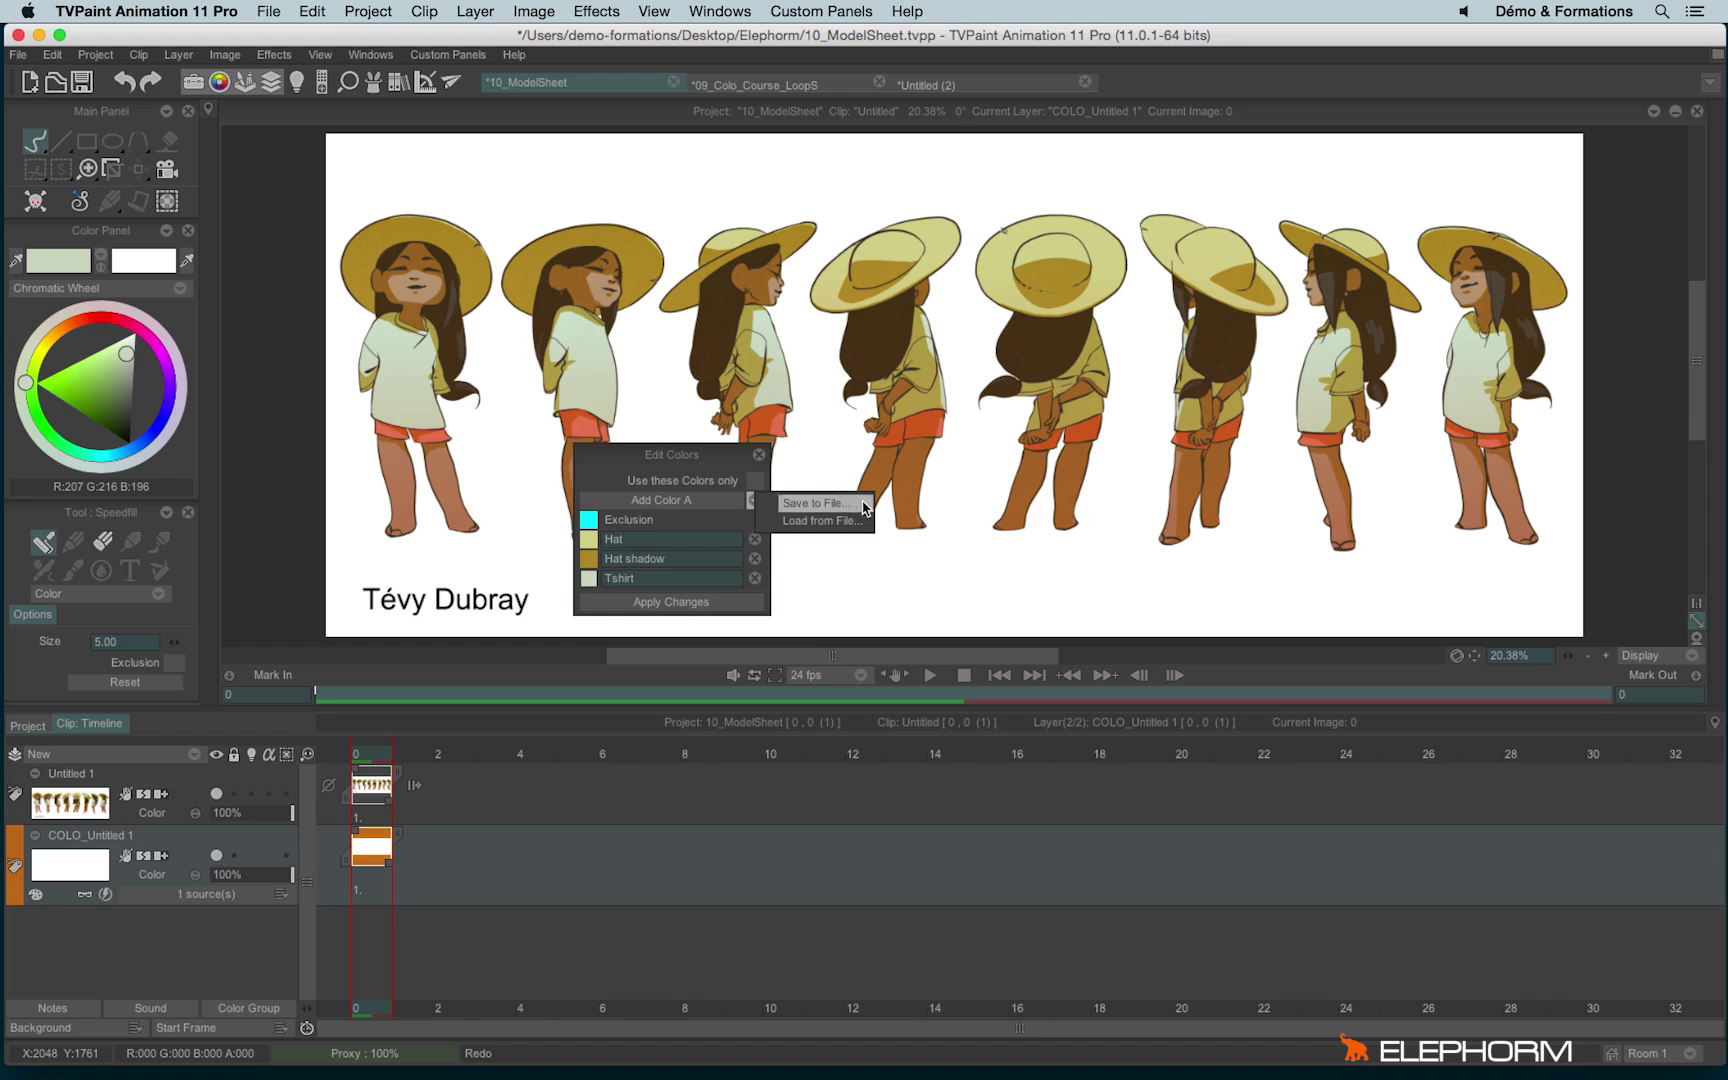
Step: Close the model sheet's colour list, return to the running guy, and delete COLO_Running guy
{"action": "left_click", "coordinate": [758, 457]}
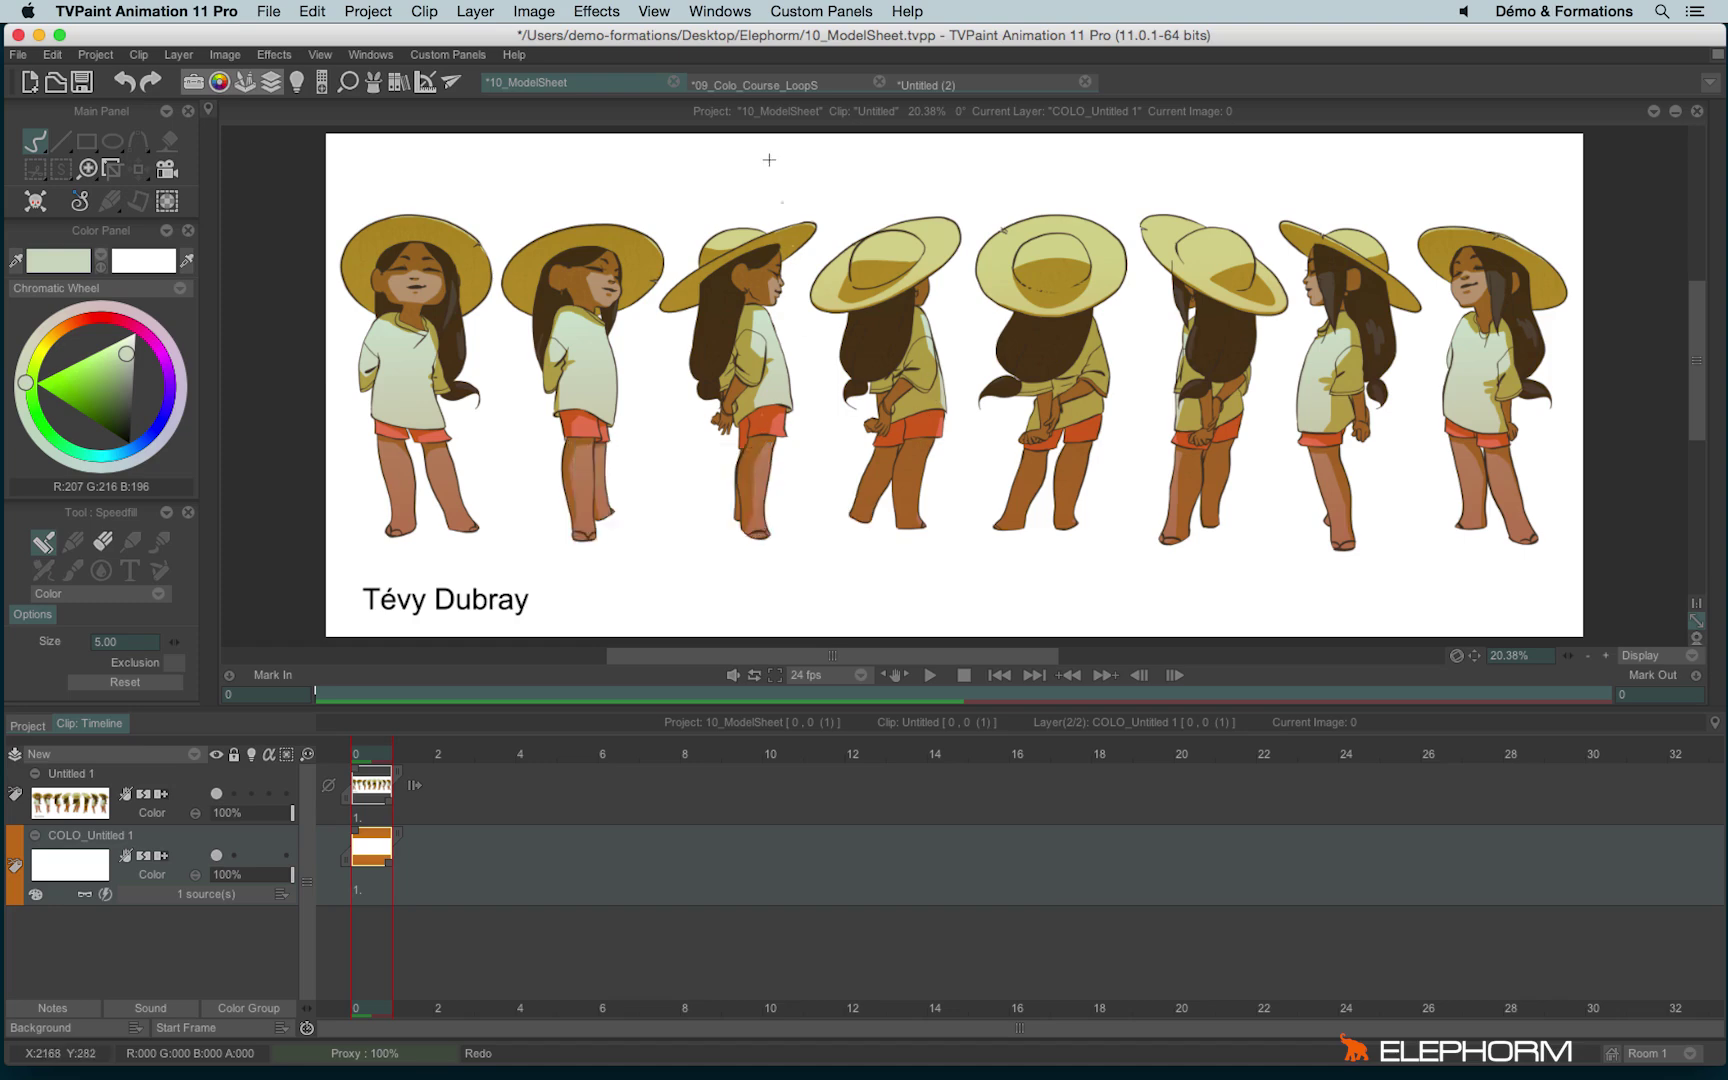
{"action": "left_click", "coordinate": [747, 84]}
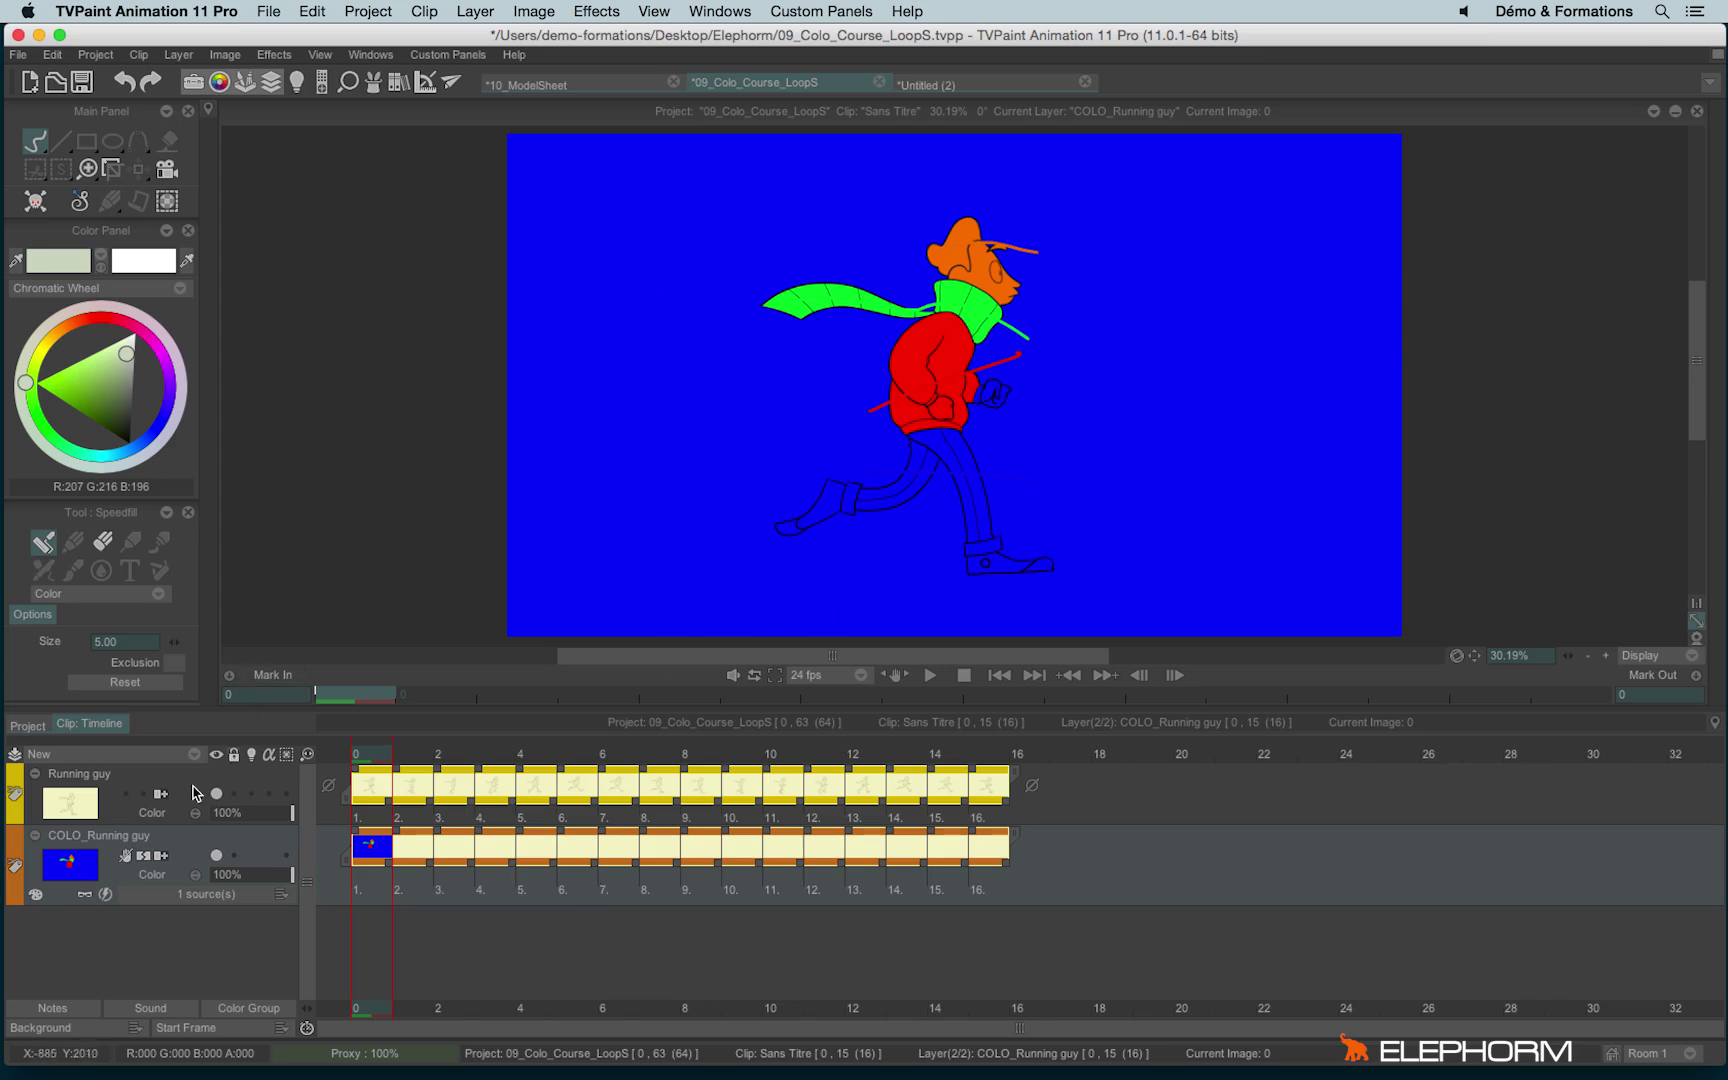
{"action": "right_click", "coordinate": [166, 844]}
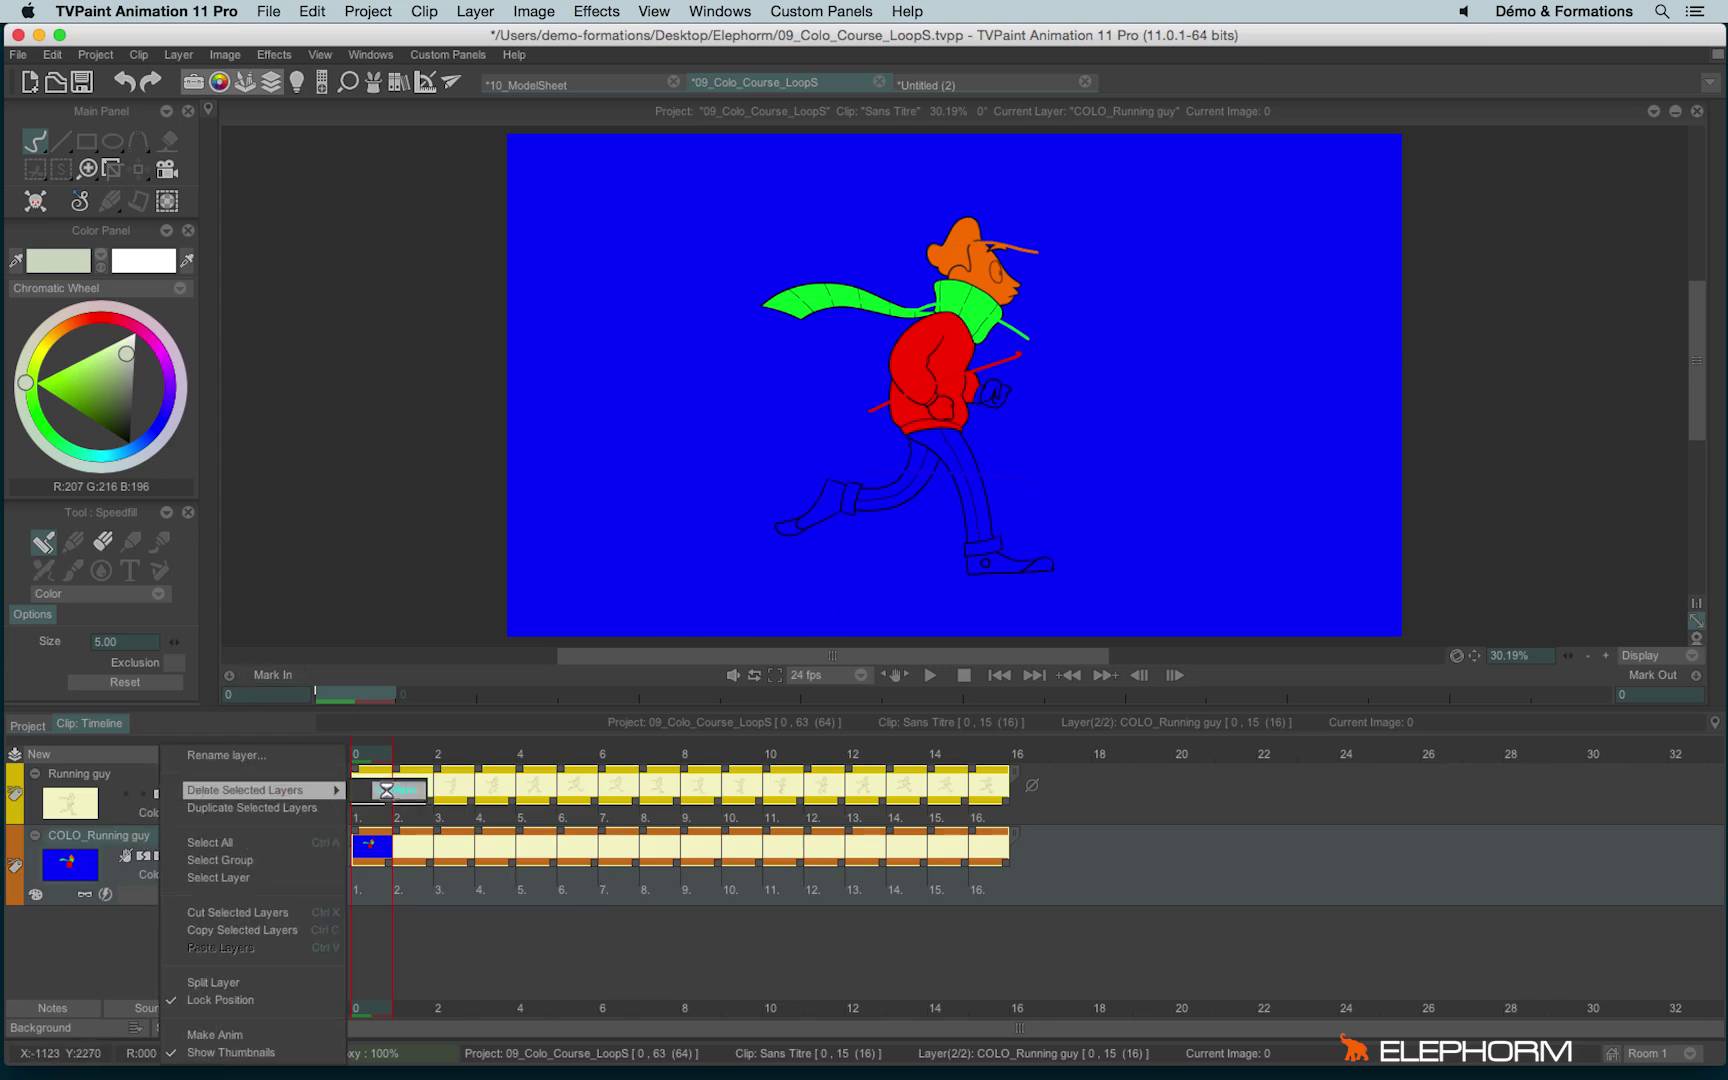
{"action": "left_click", "coordinate": [167, 790]}
Step: Add a fresh Colo & Texture layer and open its colour options
{"action": "right_click", "coordinate": [165, 772]}
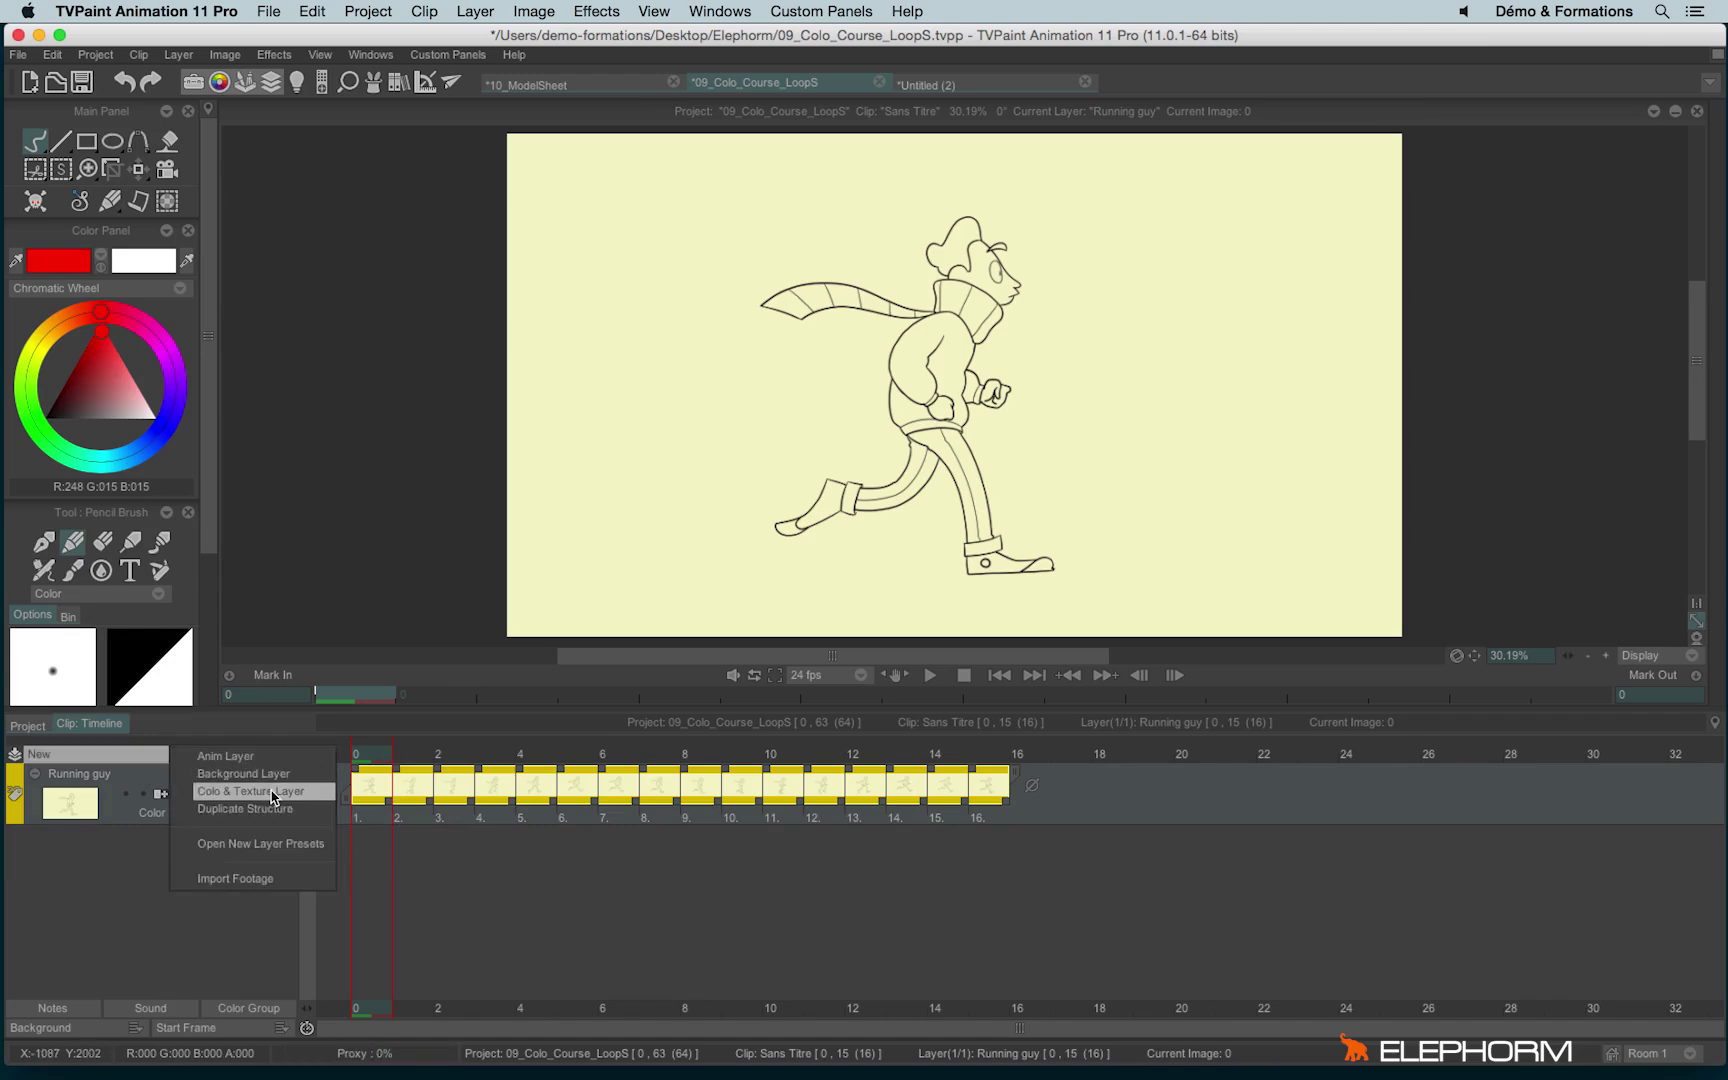
{"action": "left_click", "coordinate": [277, 807]}
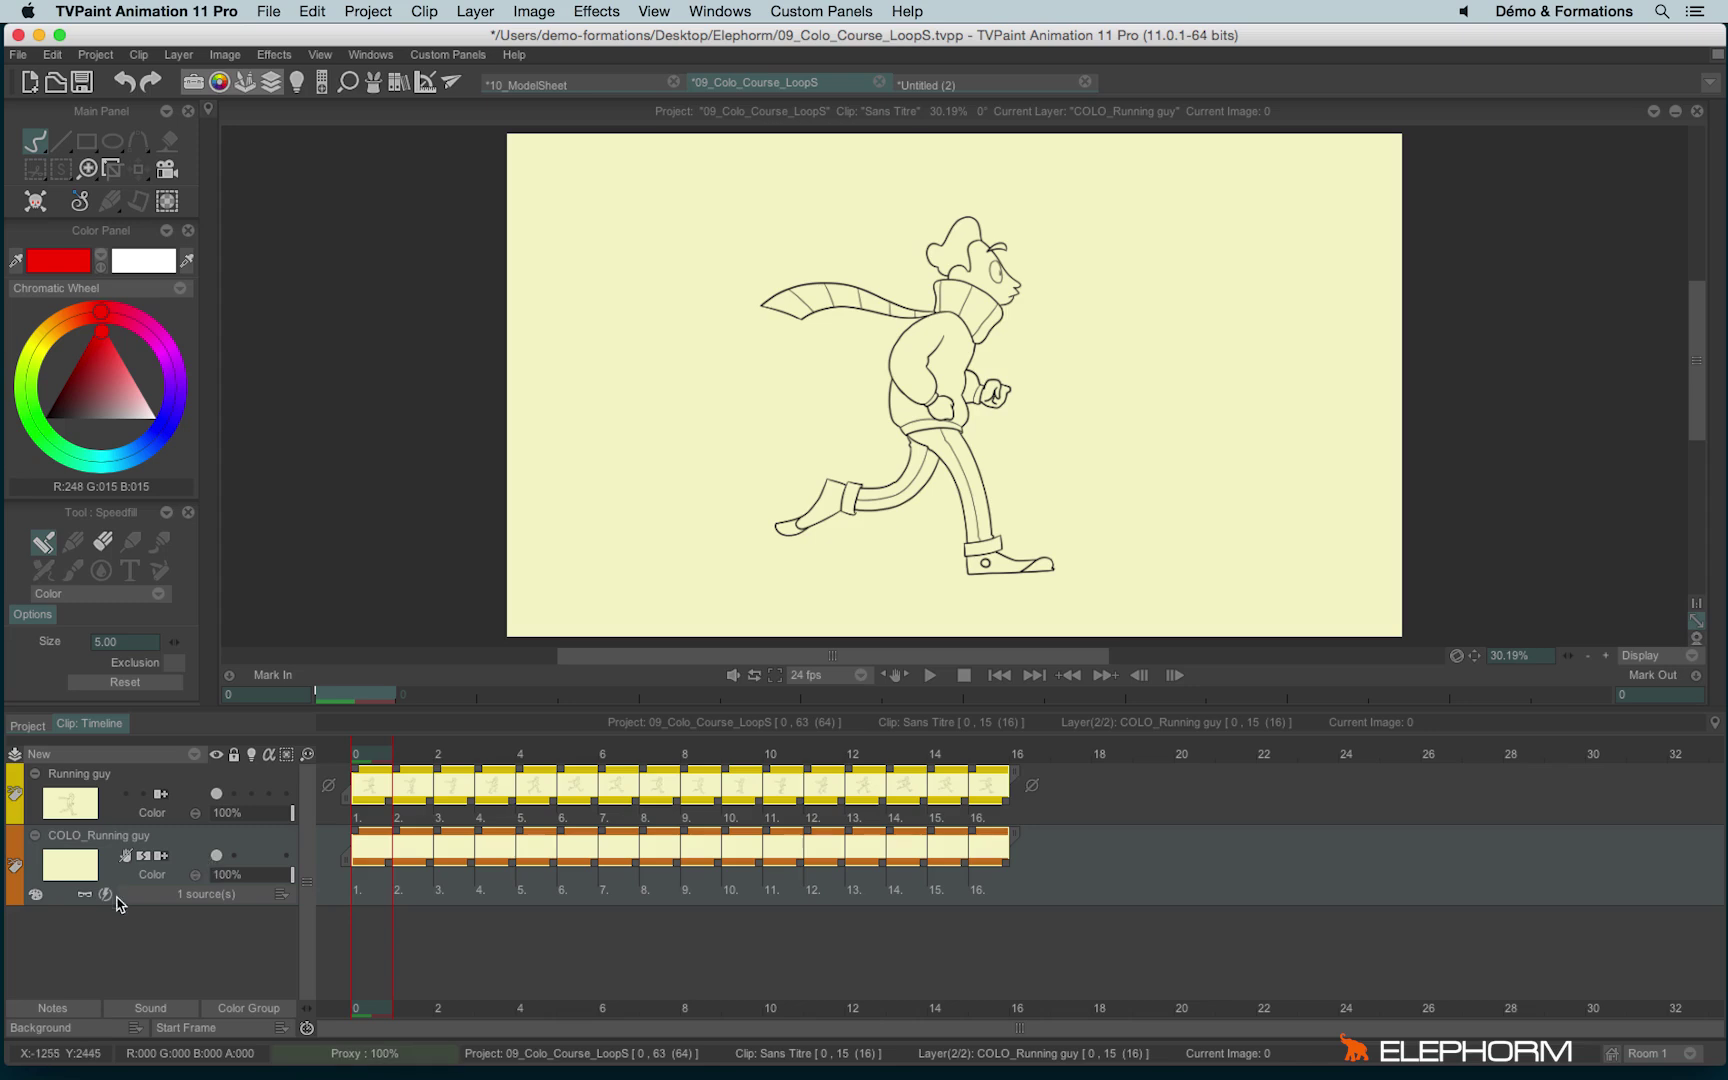
{"action": "left_click", "coordinate": [36, 894]}
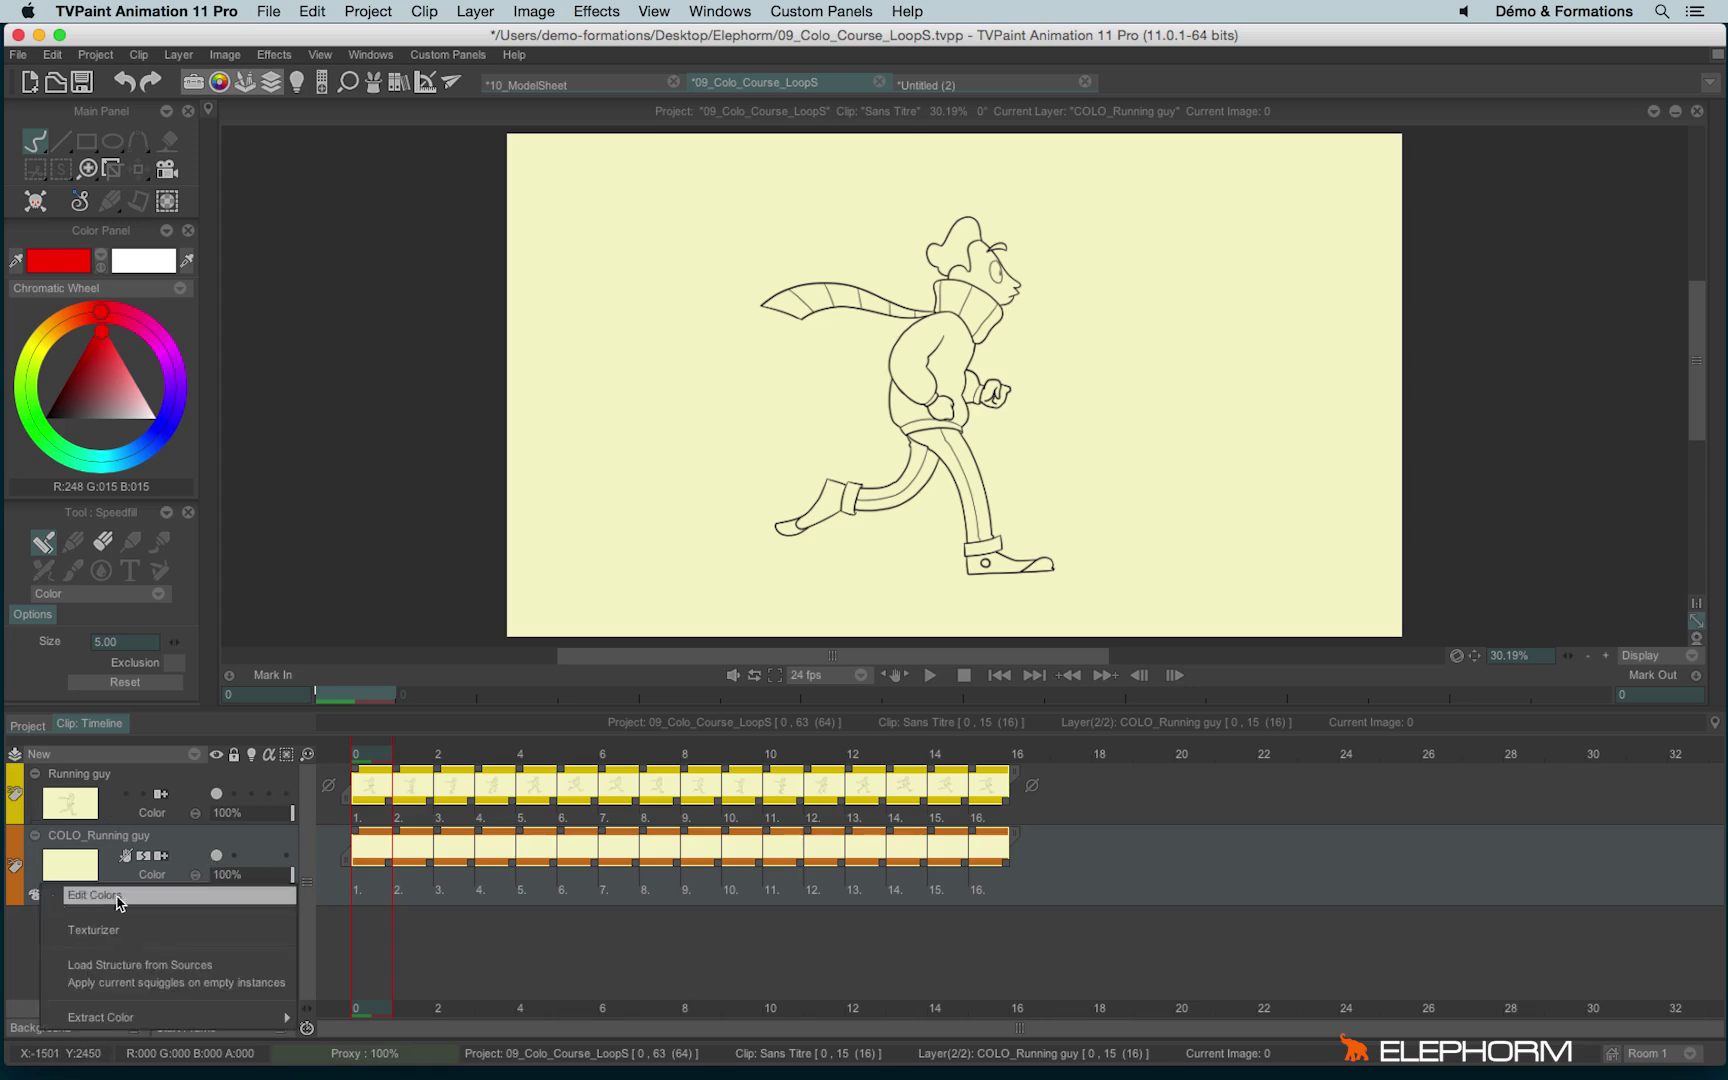
Step: Load 11_Running_Guy_Palette.pal into the layer's Edit Colors list and move the panel aside
{"action": "left_click", "coordinate": [149, 900]}
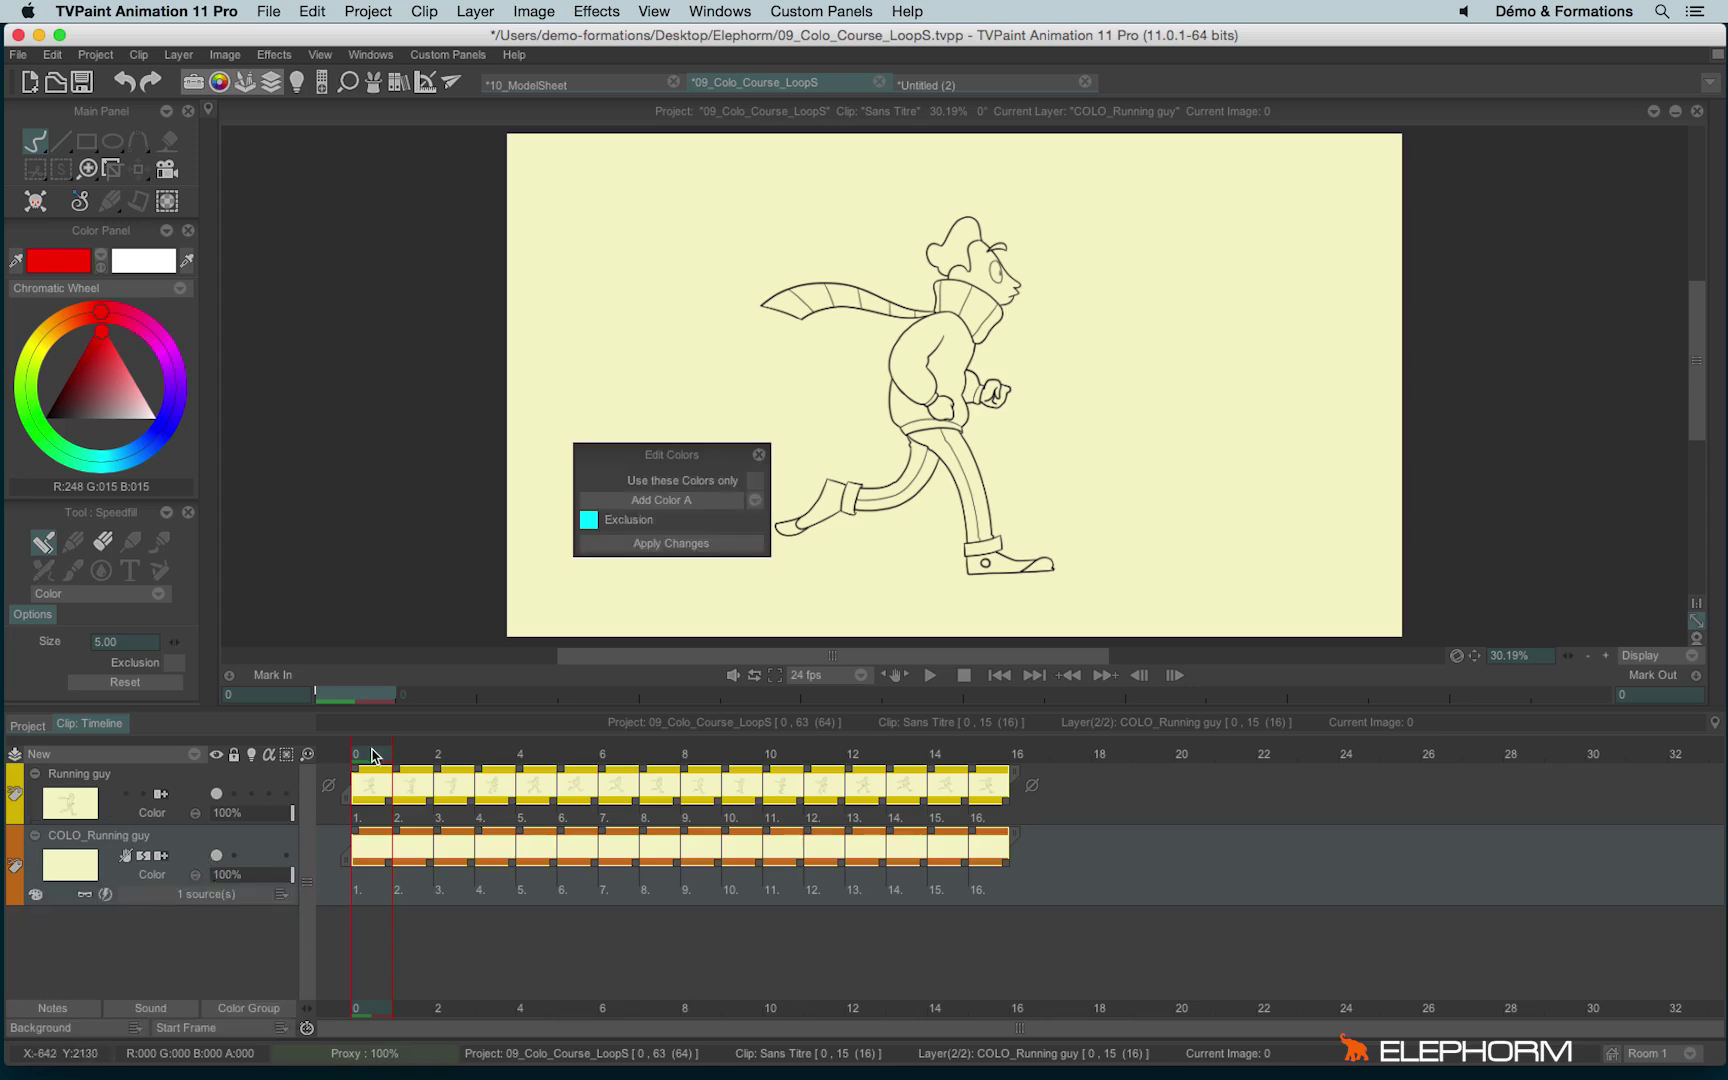
{"action": "left_click", "coordinate": [753, 499]}
{"action": "left_click", "coordinate": [848, 529]}
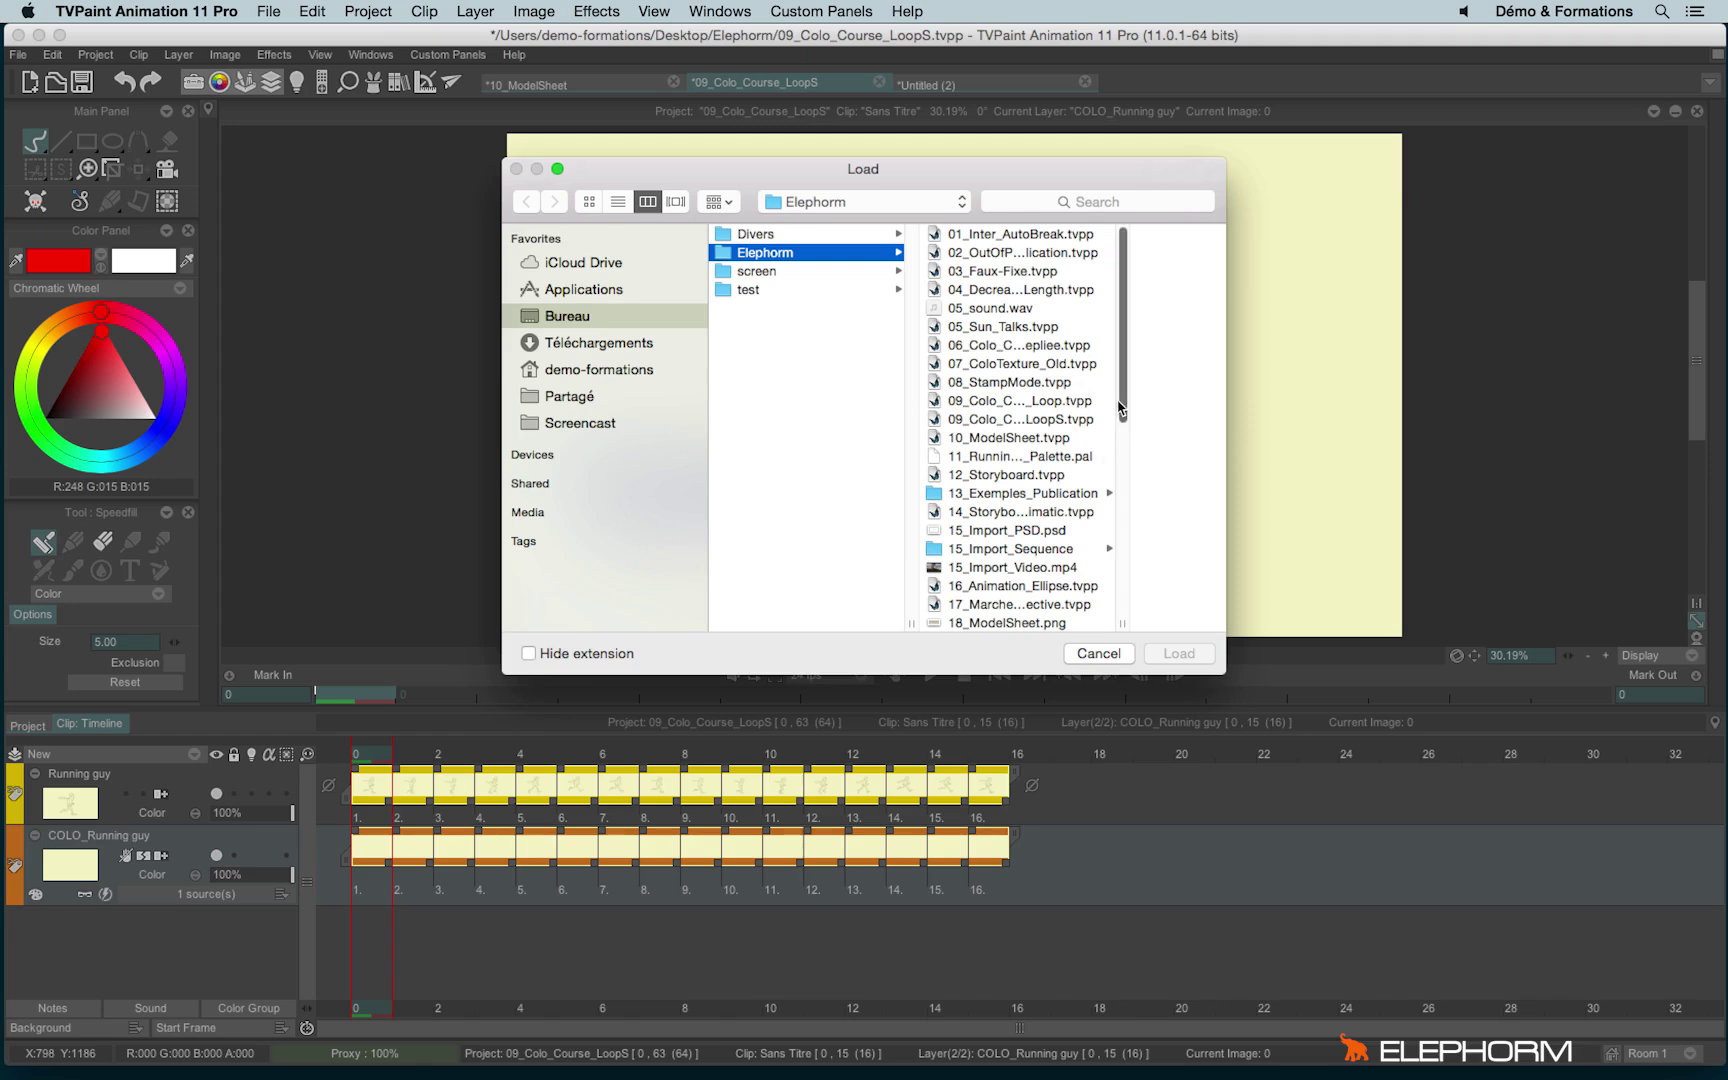
{"action": "left_click", "coordinate": [1069, 456]}
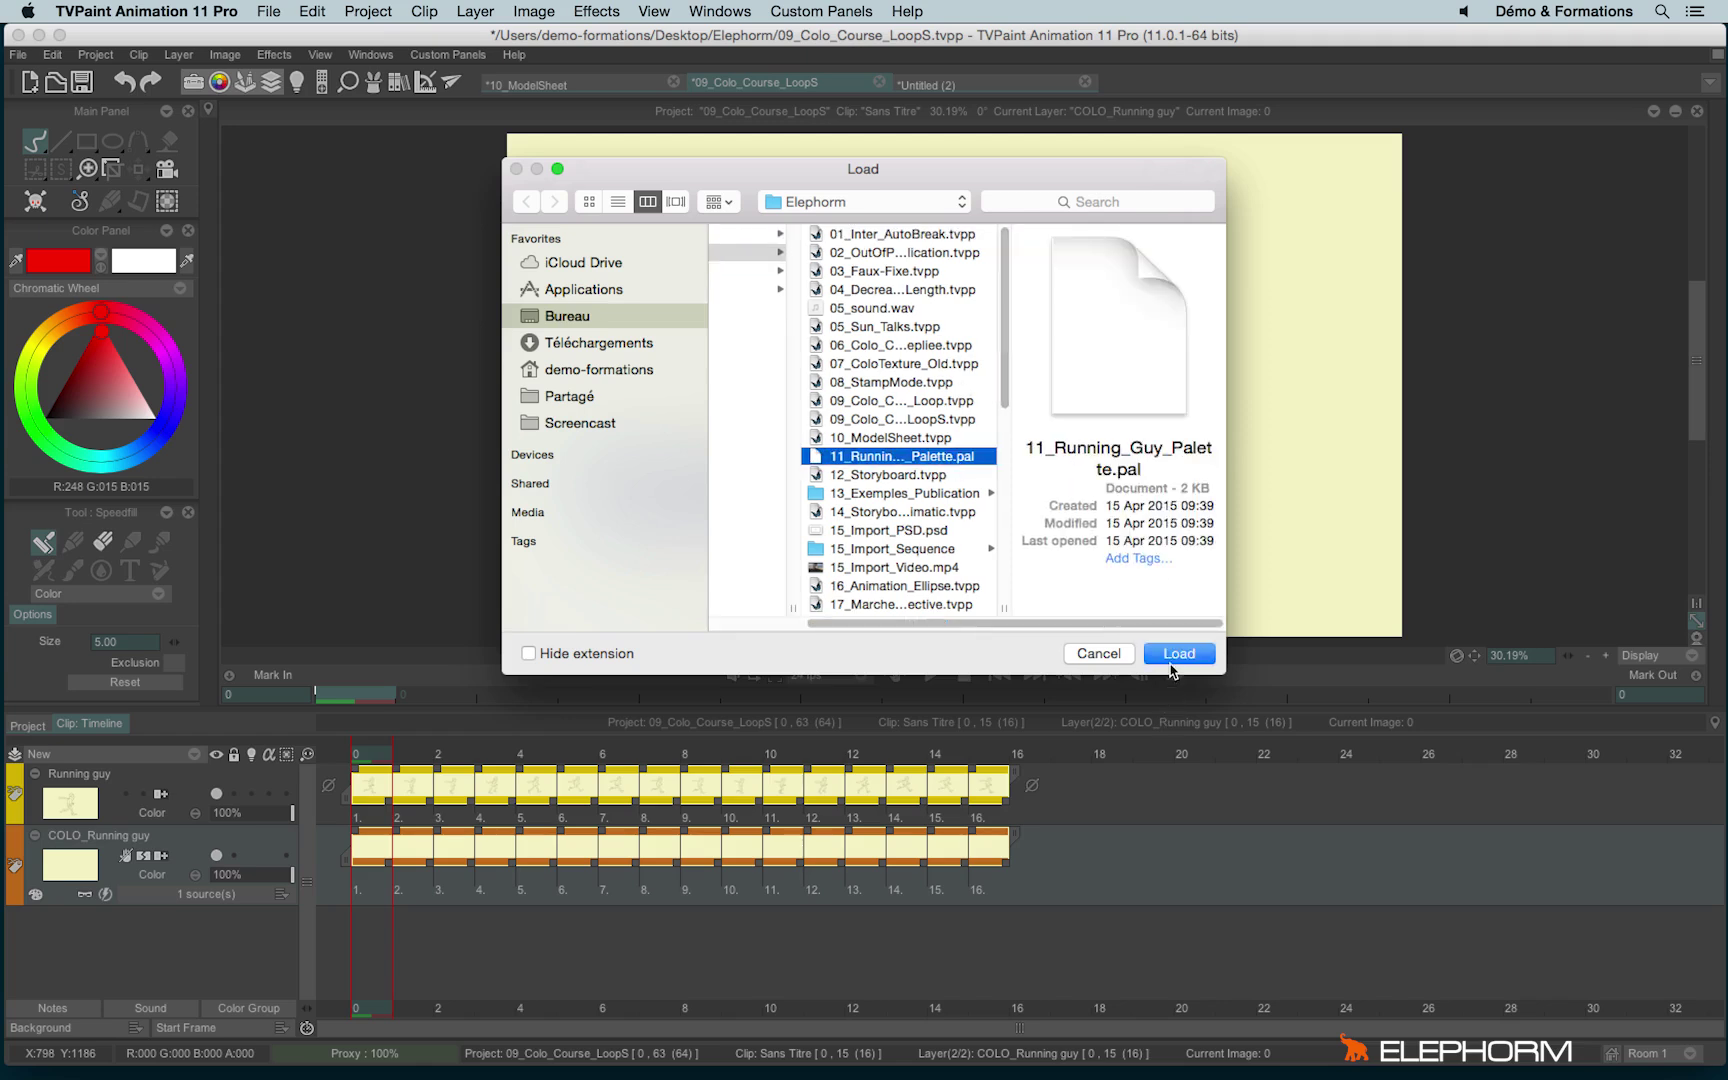
{"action": "left_click", "coordinate": [1178, 653]}
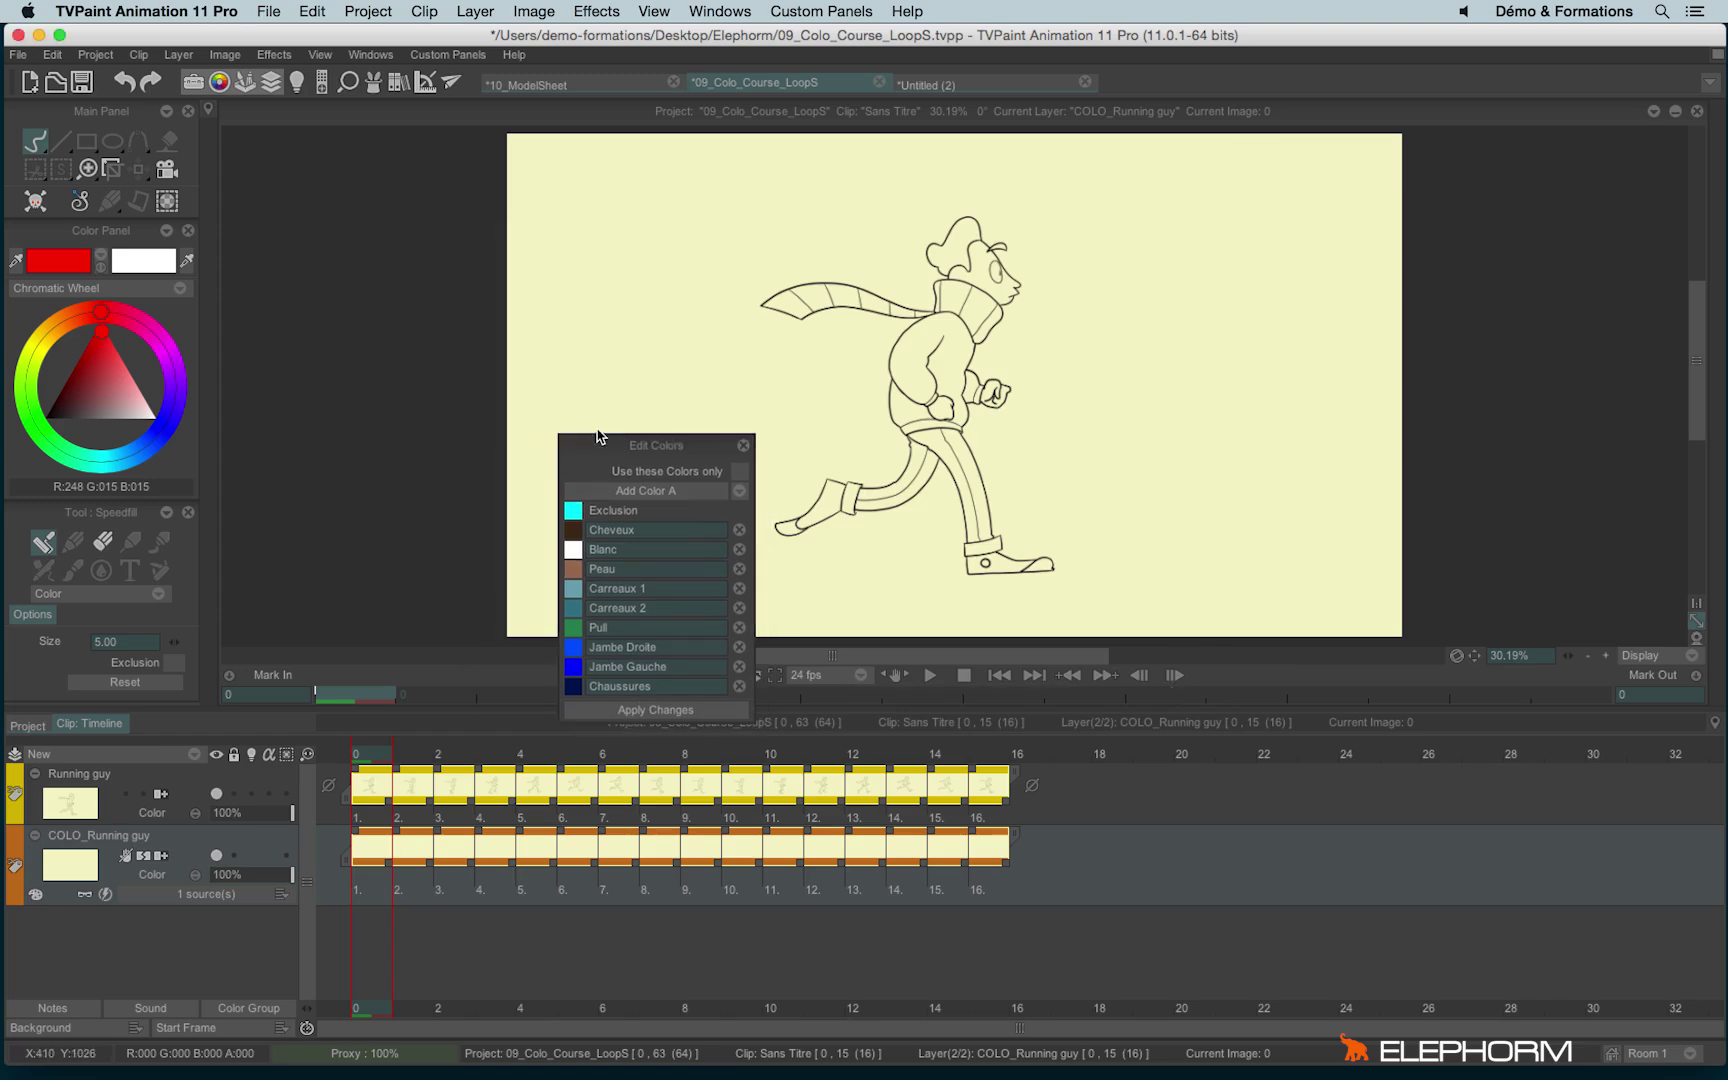
{"action": "left_click_drag", "start_coordinate": [637, 460], "coordinate": [394, 277]}
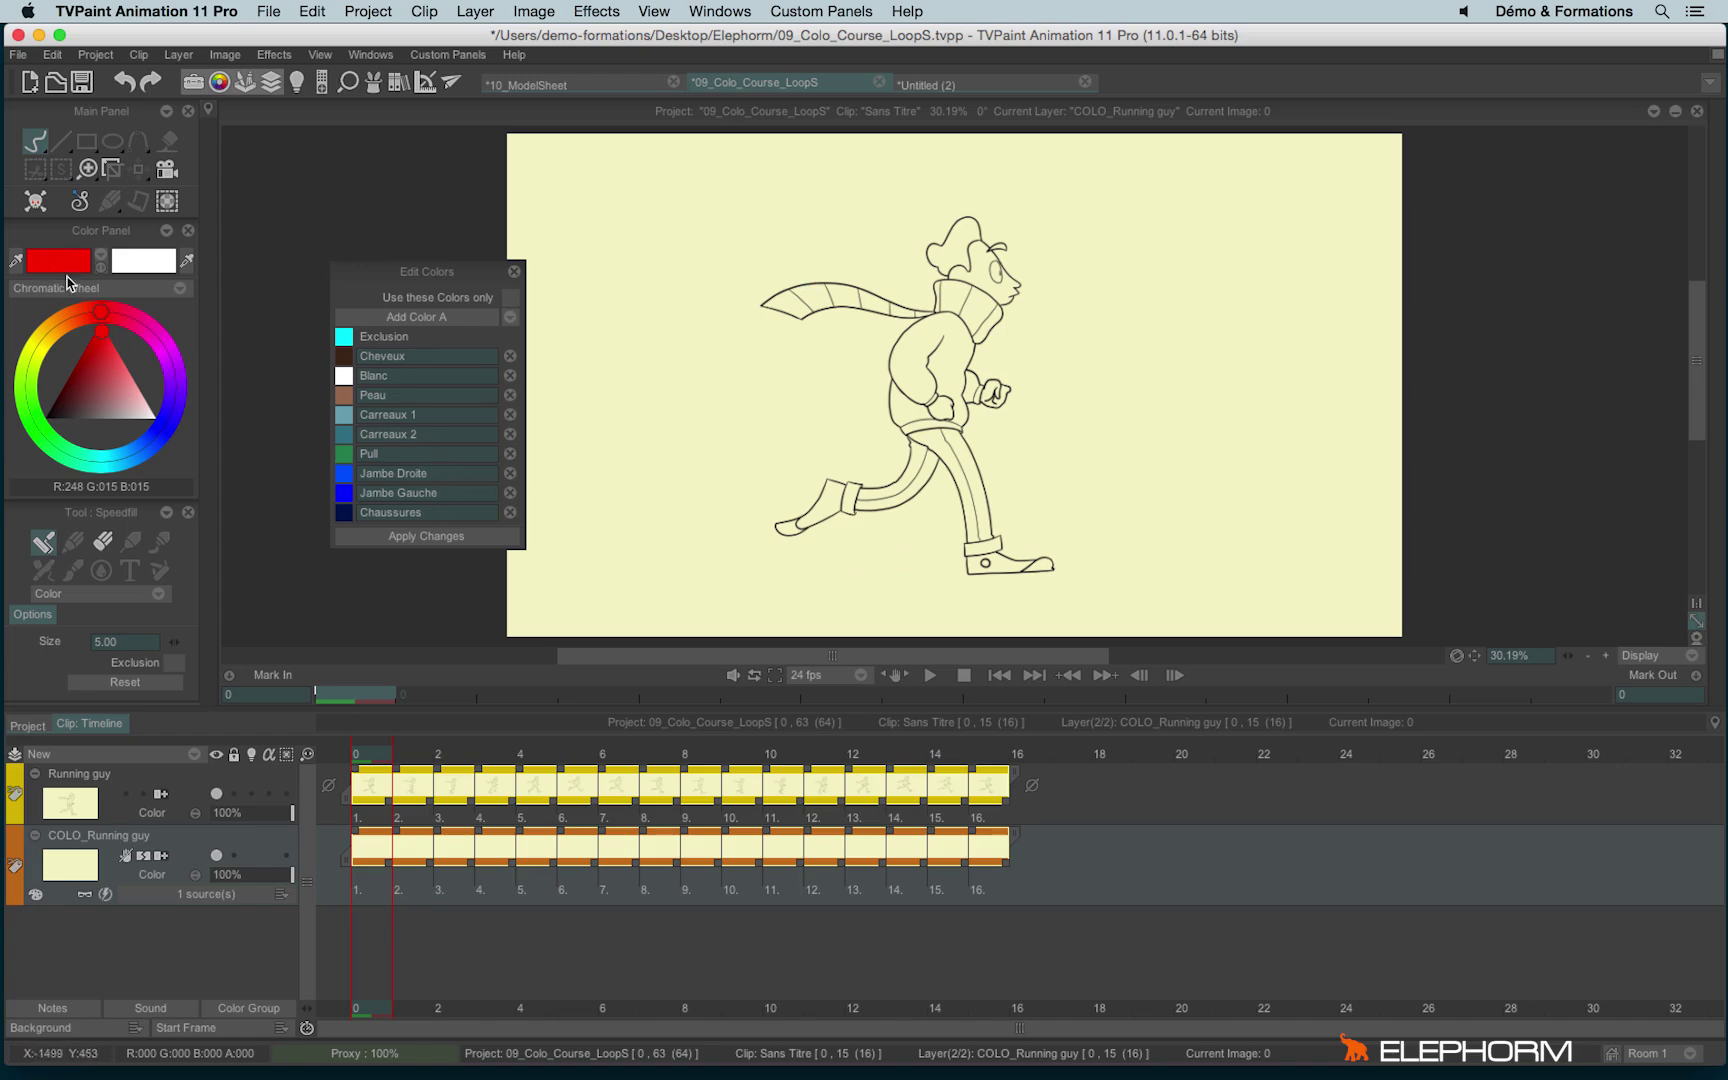
Step: Restrict painting to the palette, then fill the hair dark brown, face Peau and eye Blanc
{"action": "left_click", "coordinate": [37, 427]}
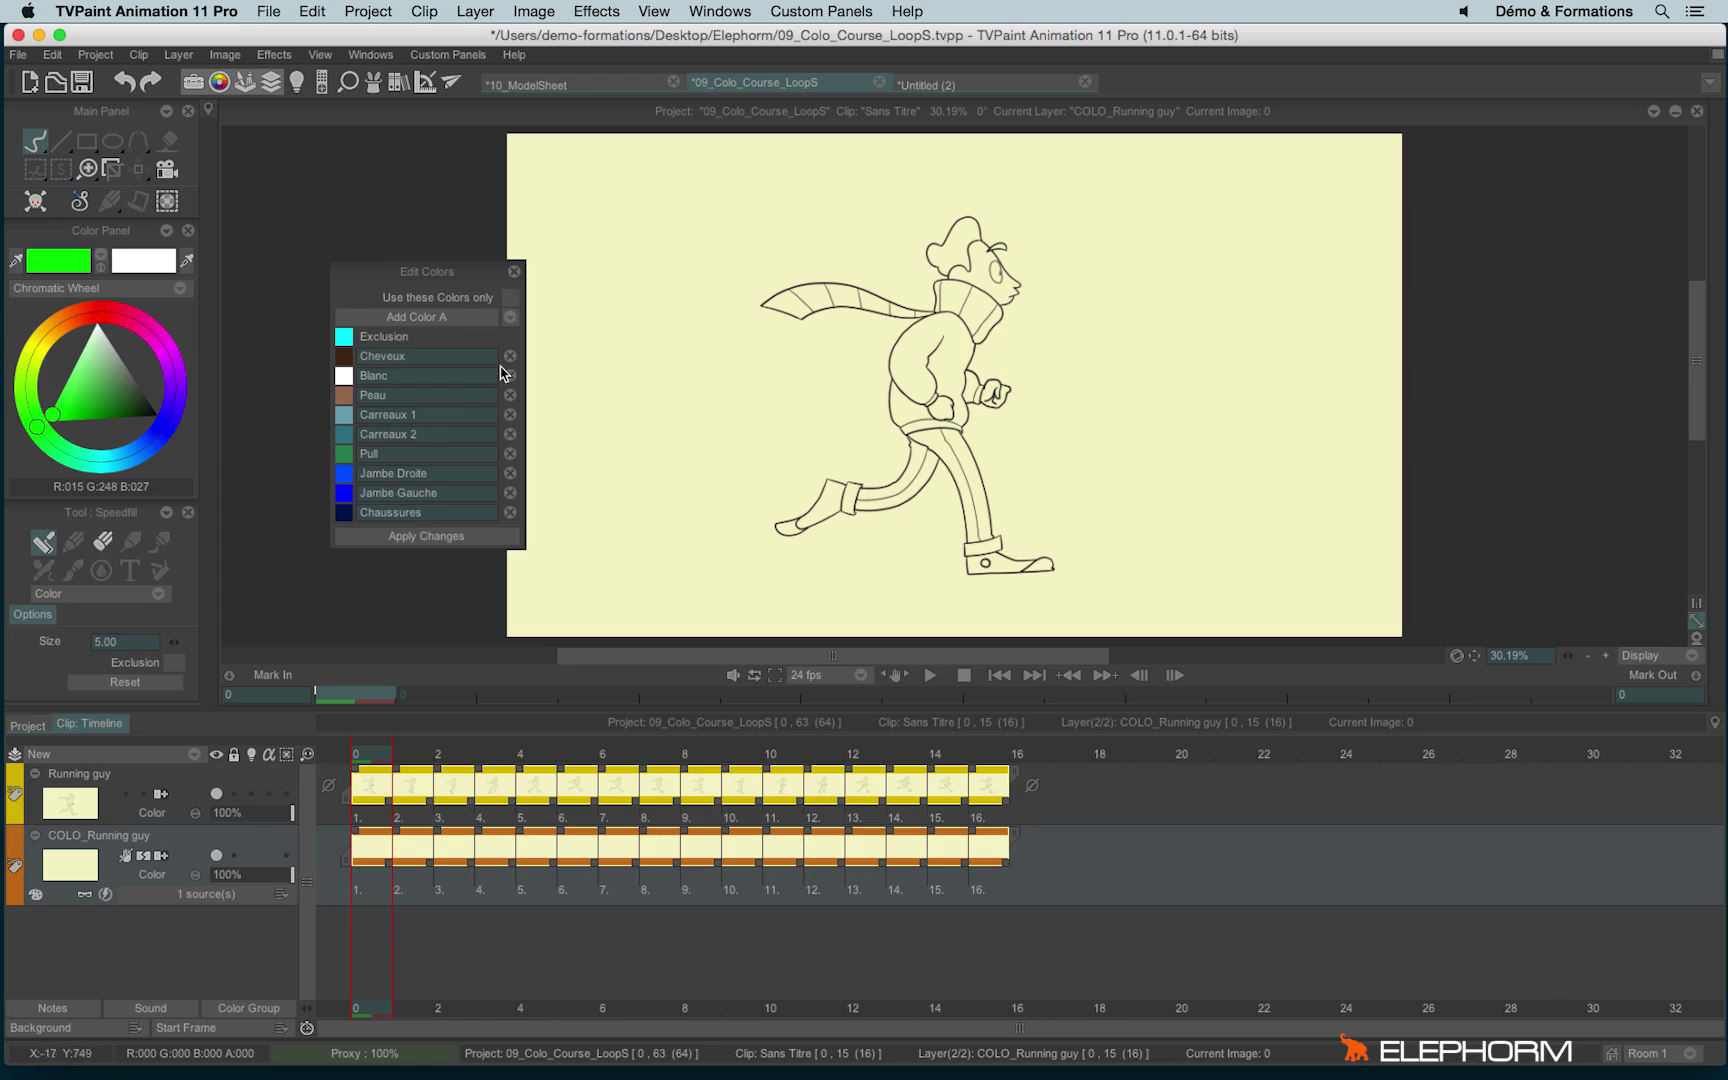
{"action": "left_click", "coordinate": [510, 301]}
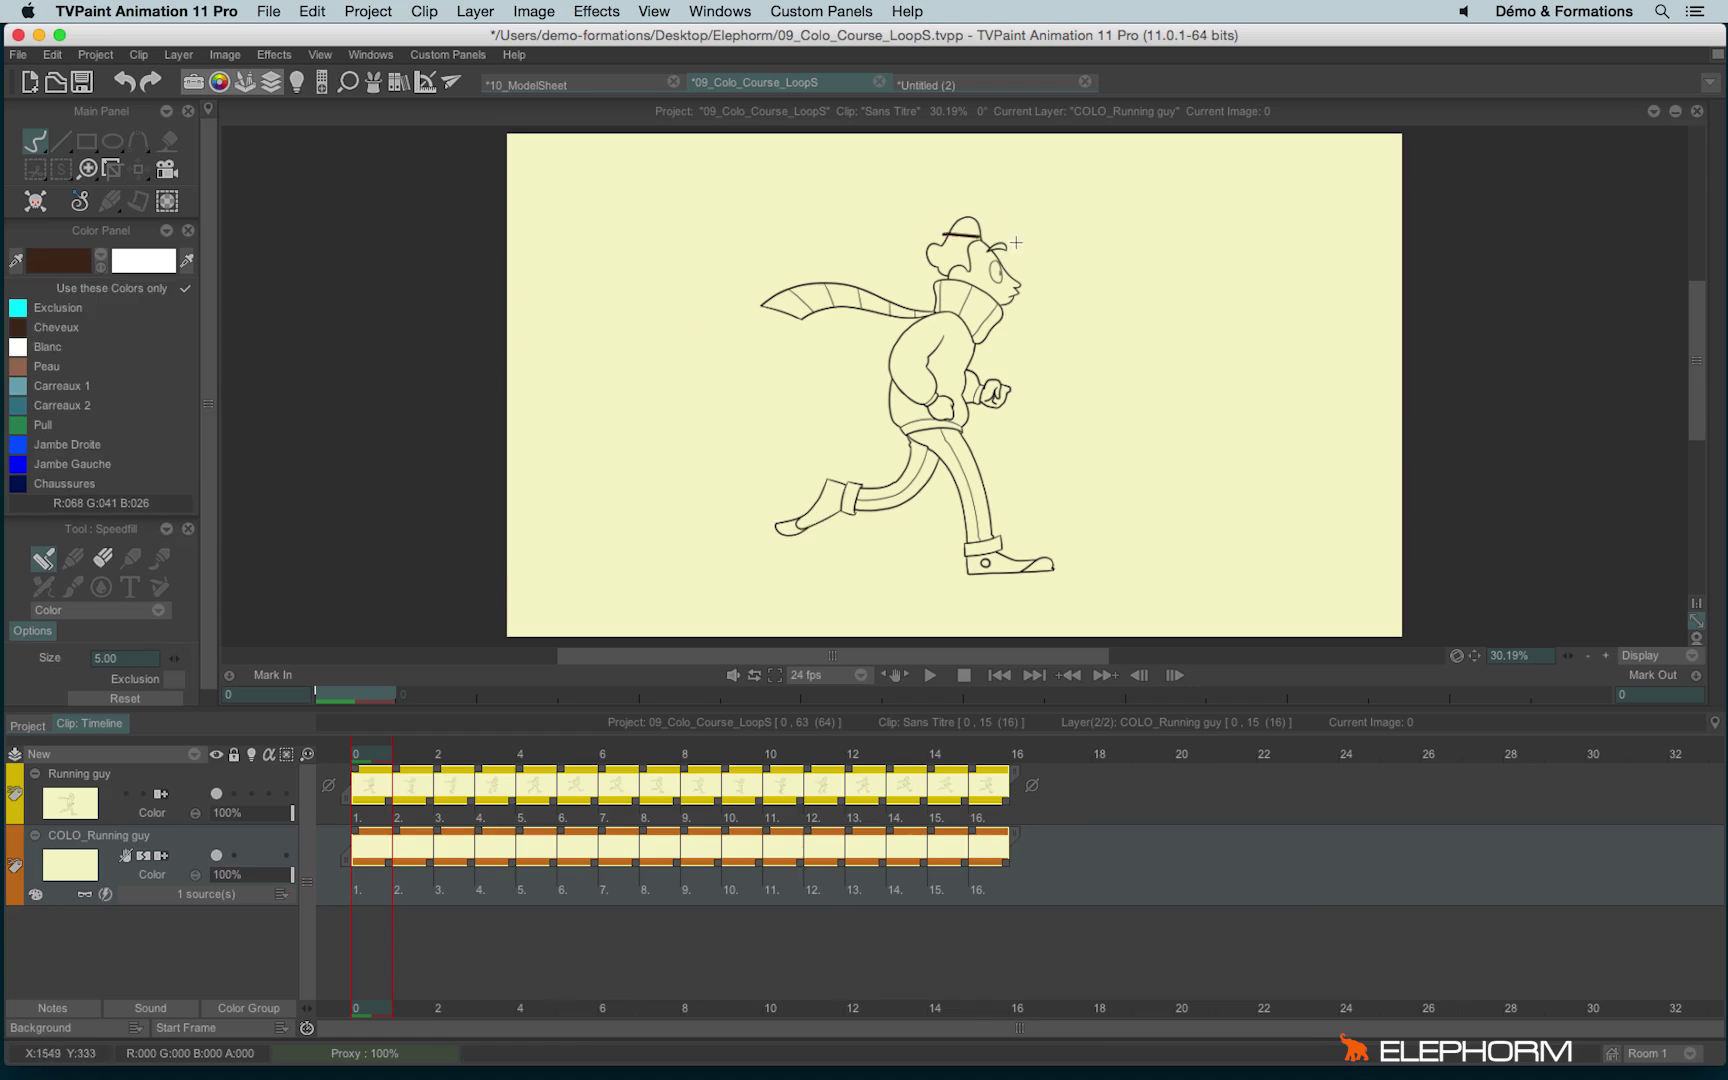
{"action": "left_click_drag", "start_coordinate": [1015, 244], "coordinate": [1003, 270]}
{"action": "left_click", "coordinate": [18, 366]}
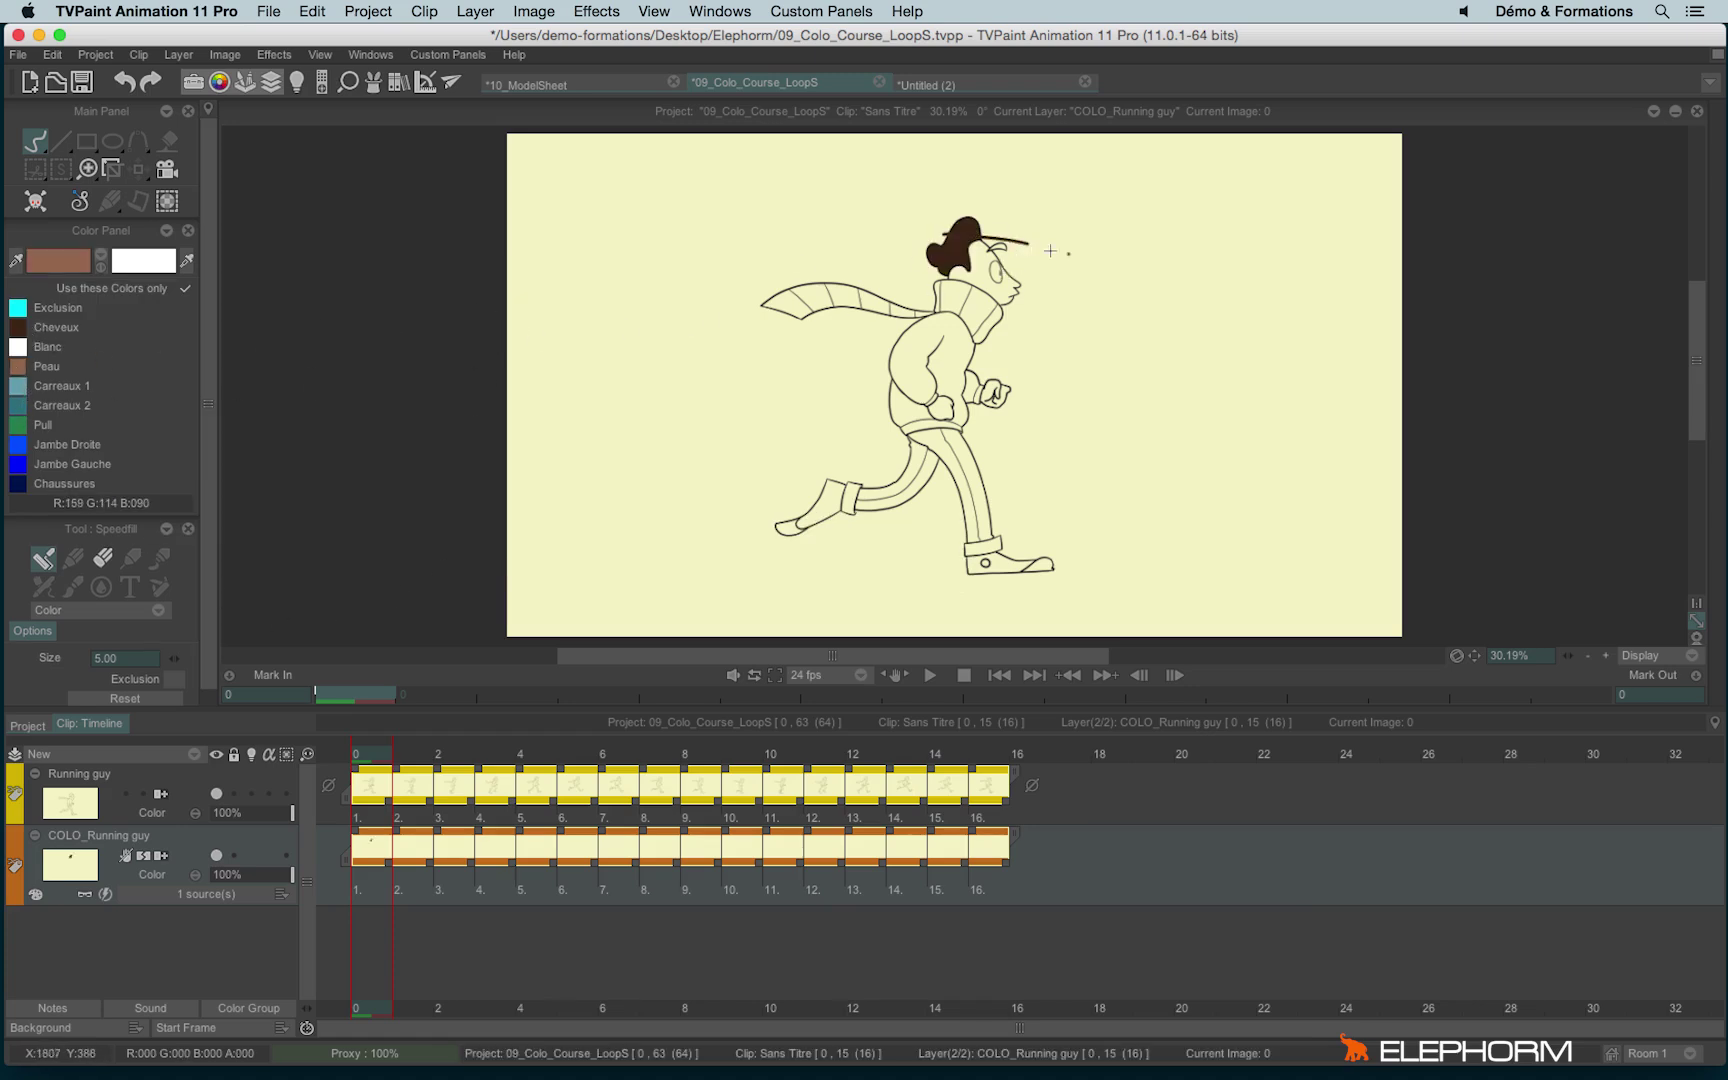
{"action": "left_click", "coordinate": [985, 273]}
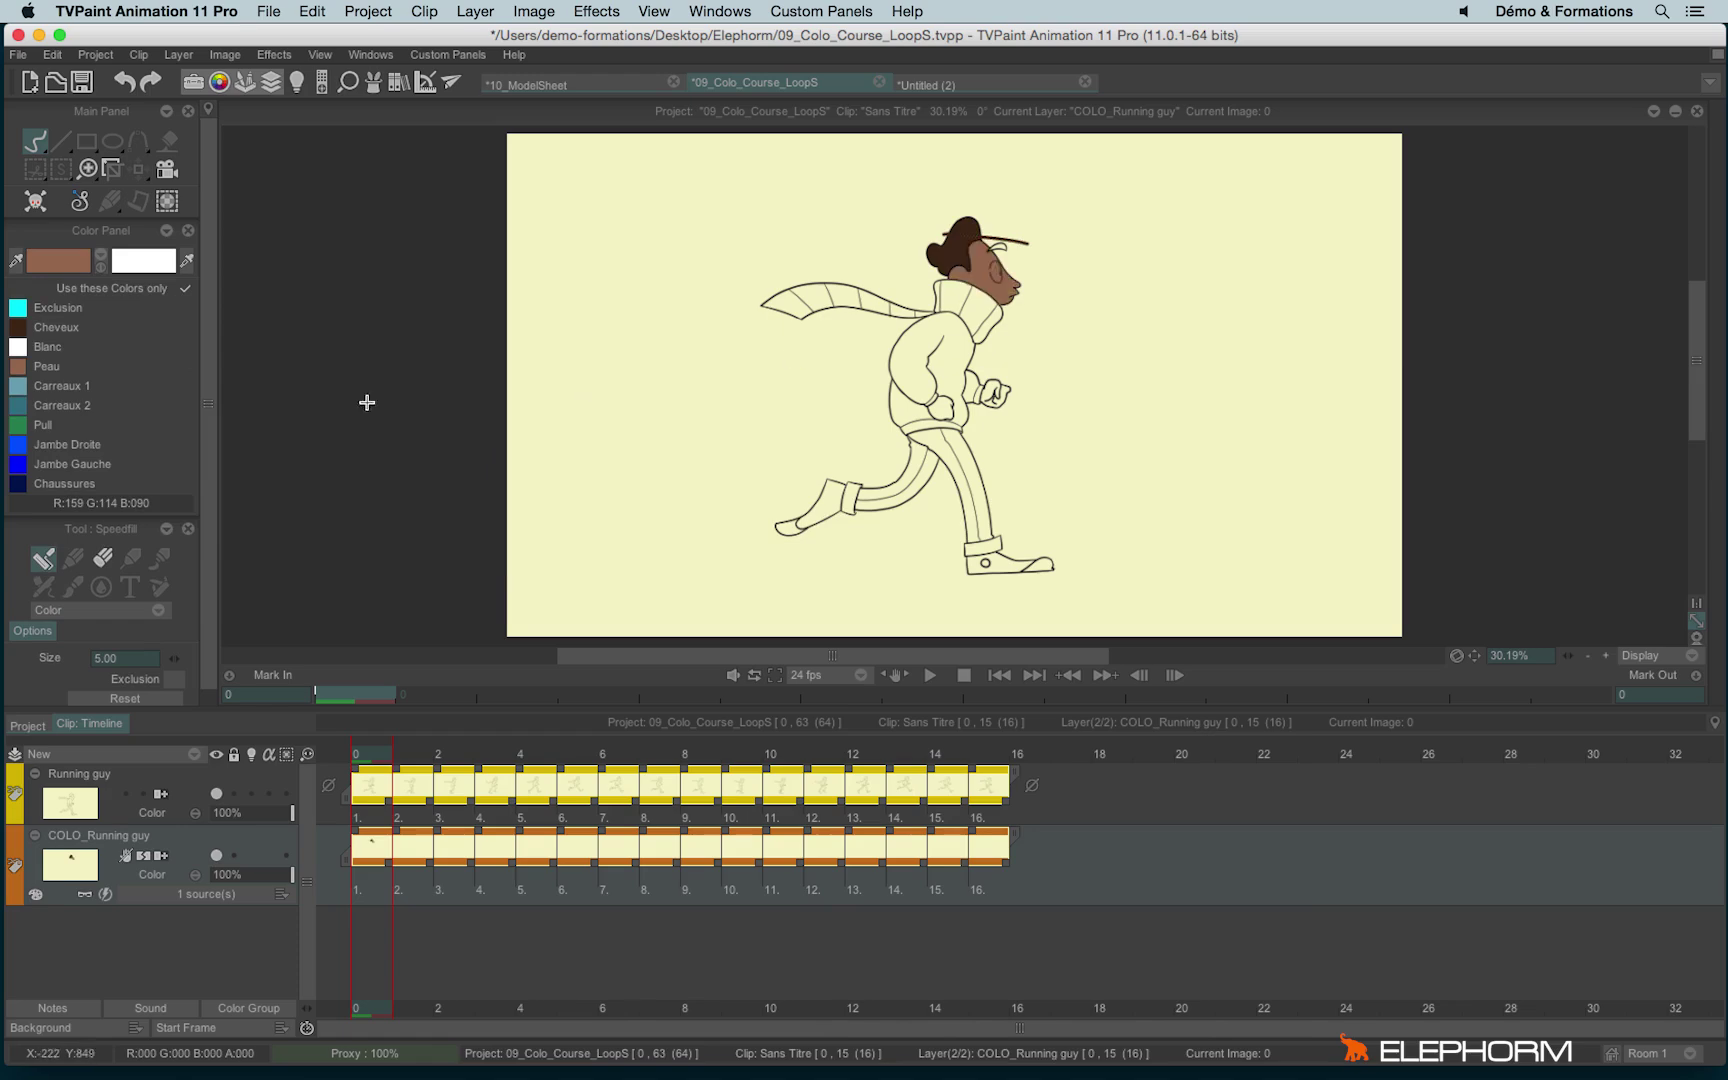
{"action": "left_click", "coordinate": [20, 349]}
{"action": "left_click", "coordinate": [996, 270]}
{"action": "left_click", "coordinate": [948, 406]}
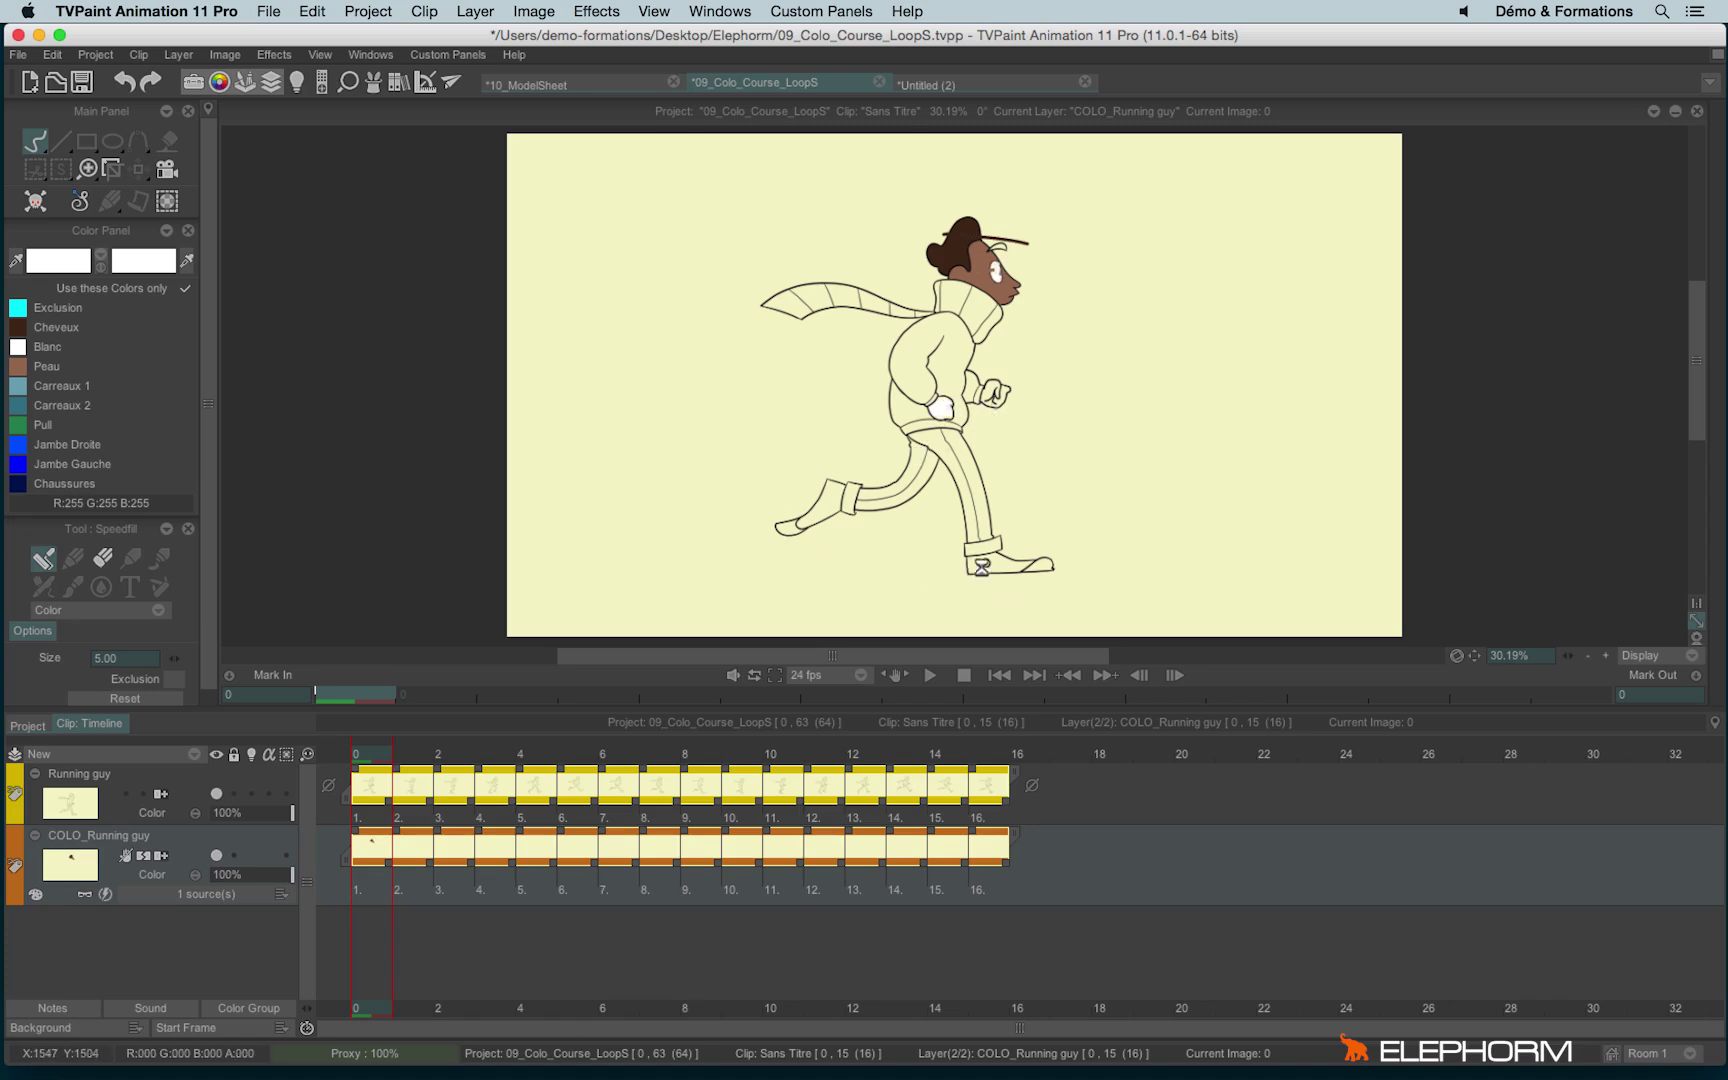
Step: Fill both shoe toes and the back trouser cuff with Blanc white
{"action": "key", "text": "ctrl+z"}
{"action": "left_click", "coordinate": [1044, 565]}
{"action": "left_click", "coordinate": [987, 545]}
{"action": "left_click", "coordinate": [849, 500]}
{"action": "left_click", "coordinate": [790, 525]}
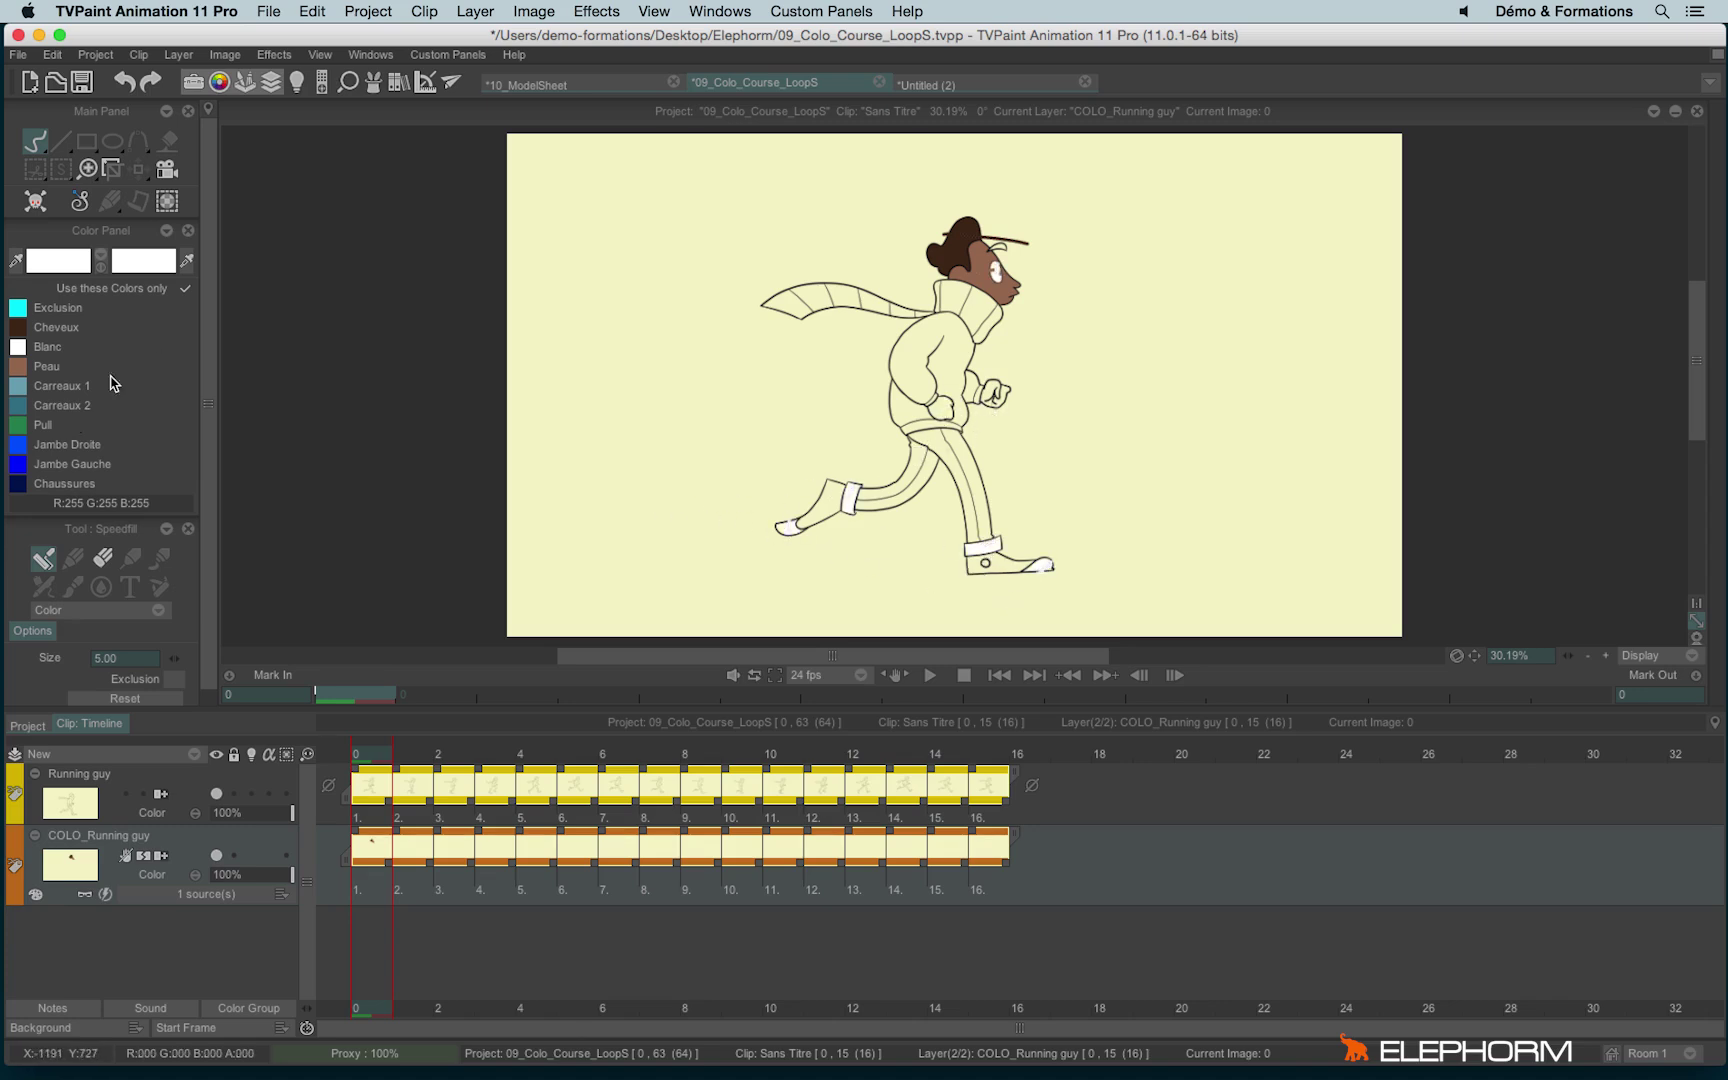
Step: Fill both shoes Chaussures navy and the legs Jambe Gauche and Jambe Droite blue
{"action": "left_click", "coordinate": [19, 483]}
{"action": "left_click", "coordinate": [824, 506]}
{"action": "left_click", "coordinate": [1000, 562]}
{"action": "left_click", "coordinate": [19, 465]}
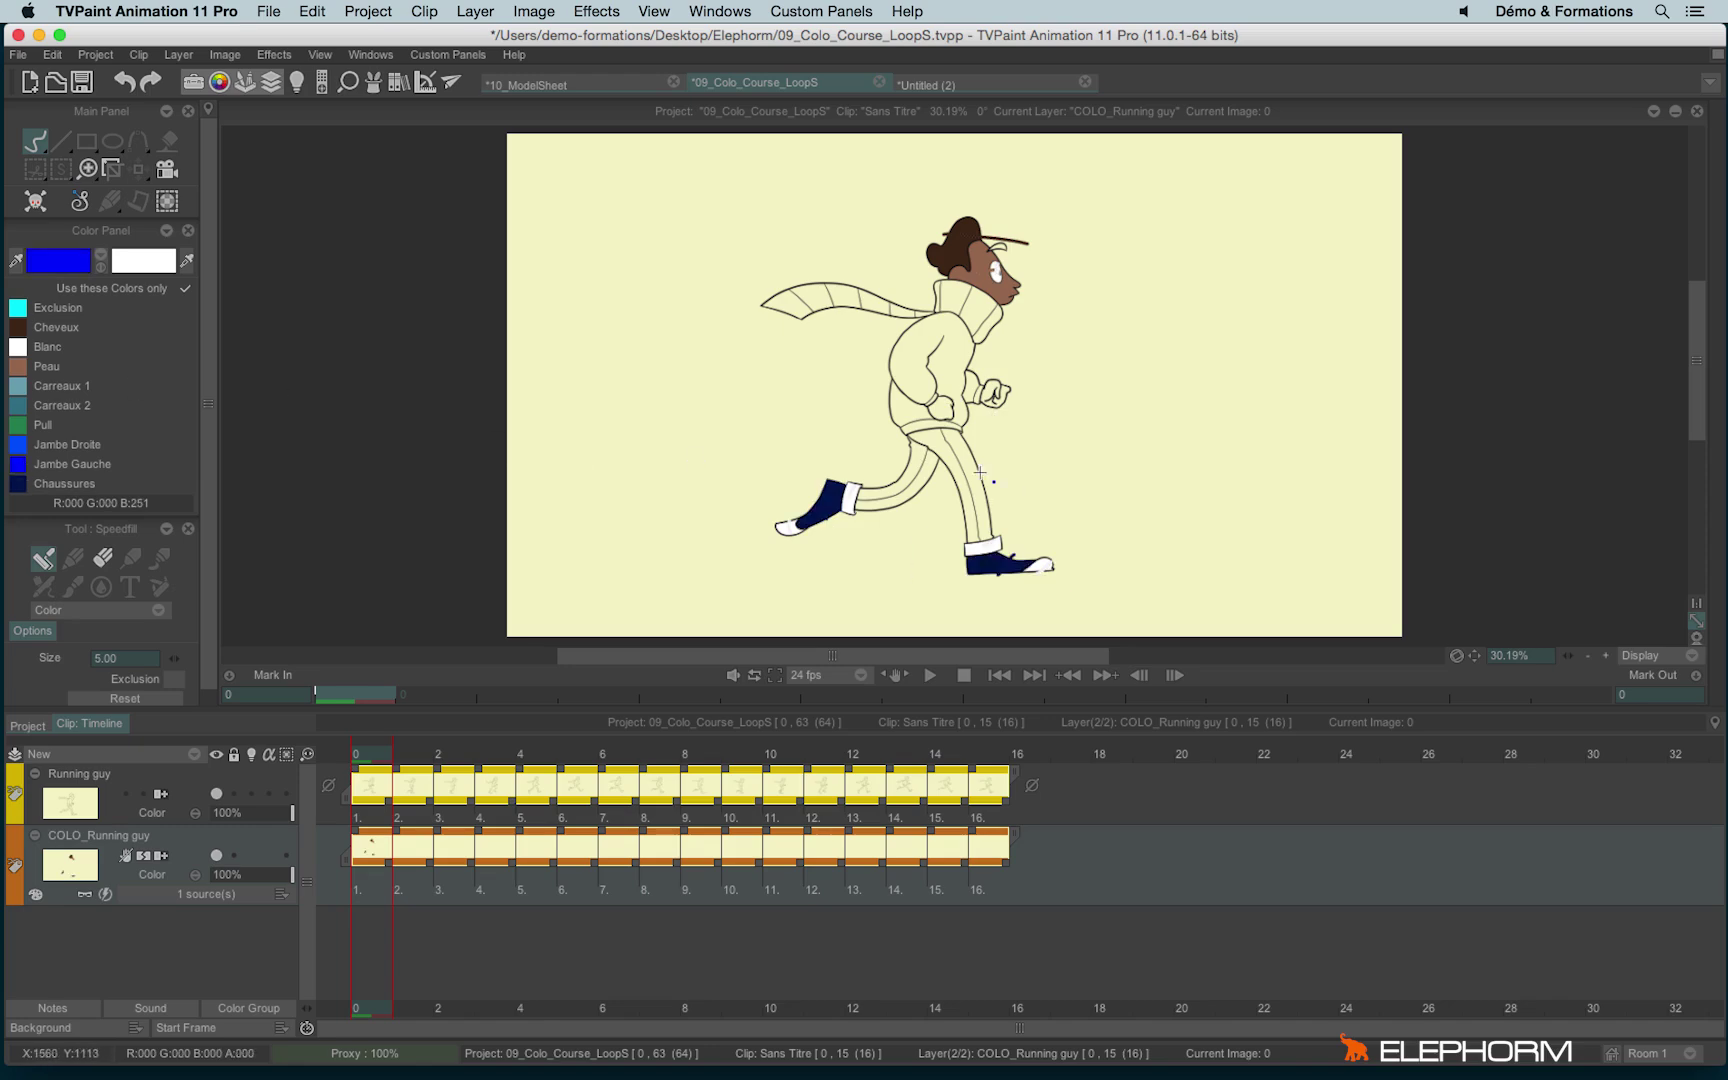
{"action": "left_click", "coordinate": [907, 486]}
{"action": "left_click", "coordinate": [68, 444]}
{"action": "left_click", "coordinate": [973, 488]}
Step: Fill the sweater Pull green and the scarf stripes Carreaux 1 and Carreaux 2 blue
{"action": "left_click", "coordinate": [132, 427]}
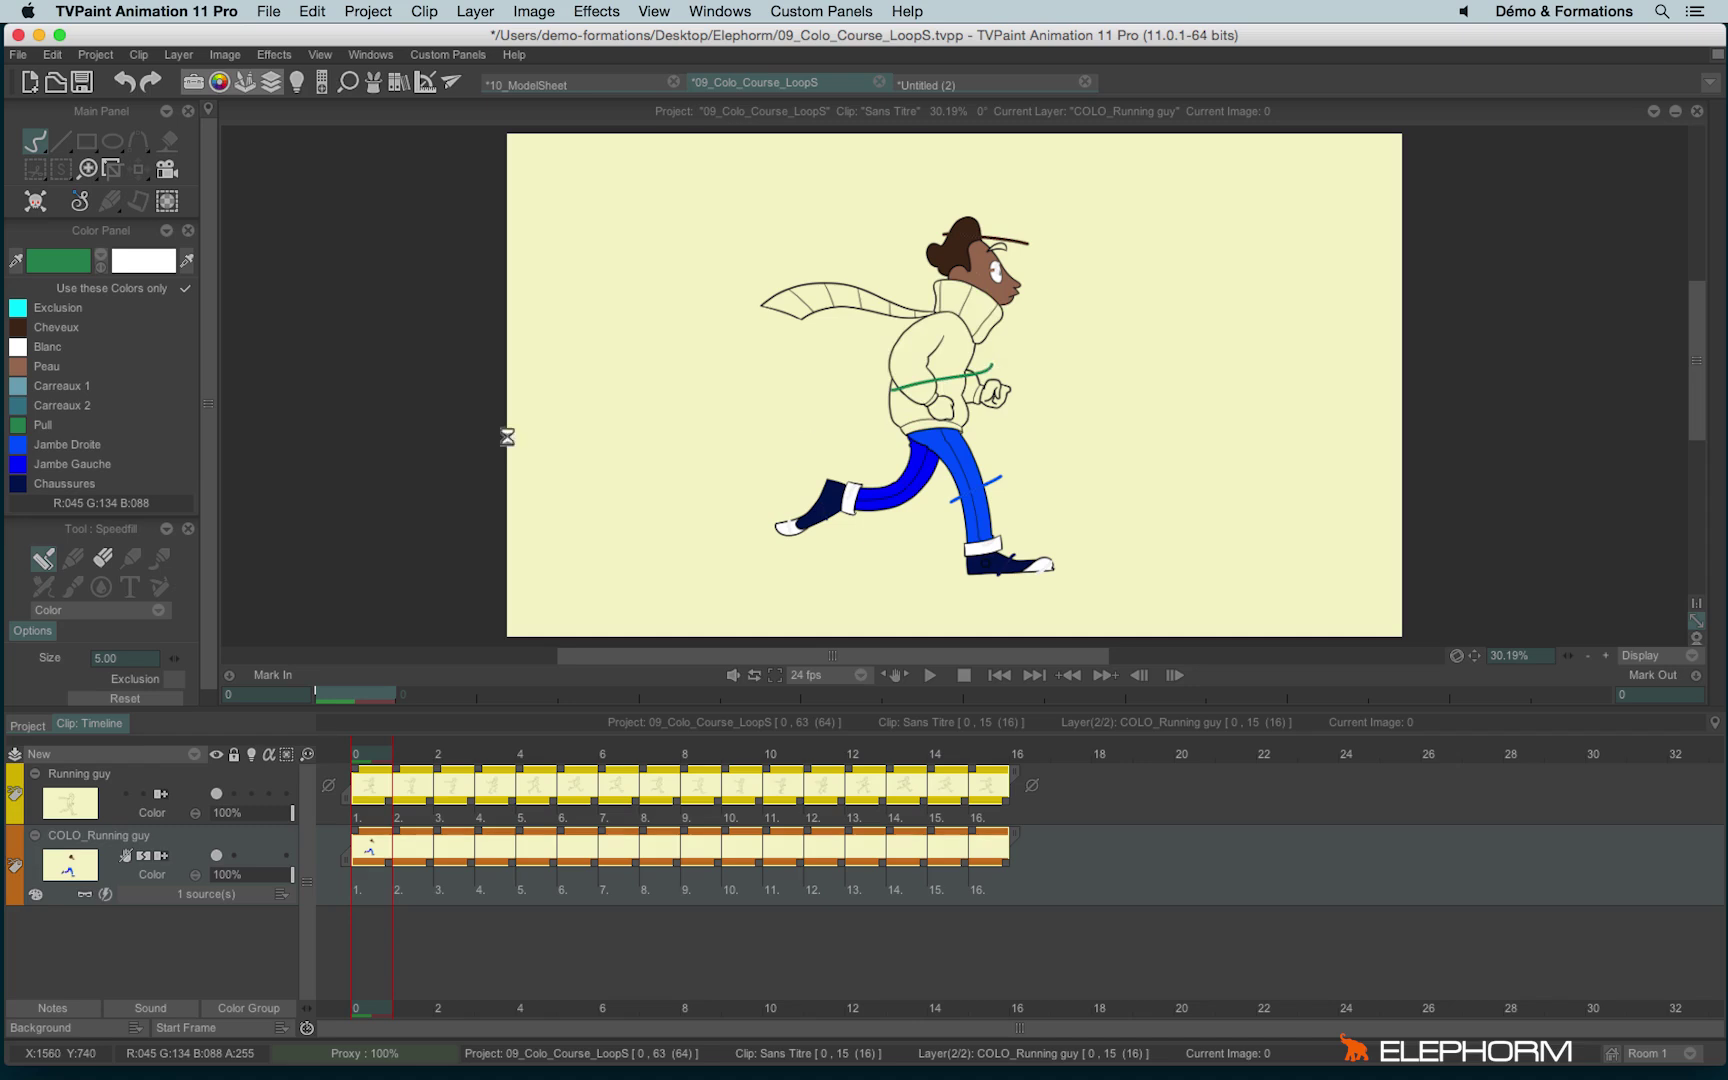
{"action": "left_click", "coordinate": [931, 365]}
{"action": "left_click", "coordinate": [20, 386]}
{"action": "left_click_drag", "start_coordinate": [776, 300], "coordinate": [941, 295]}
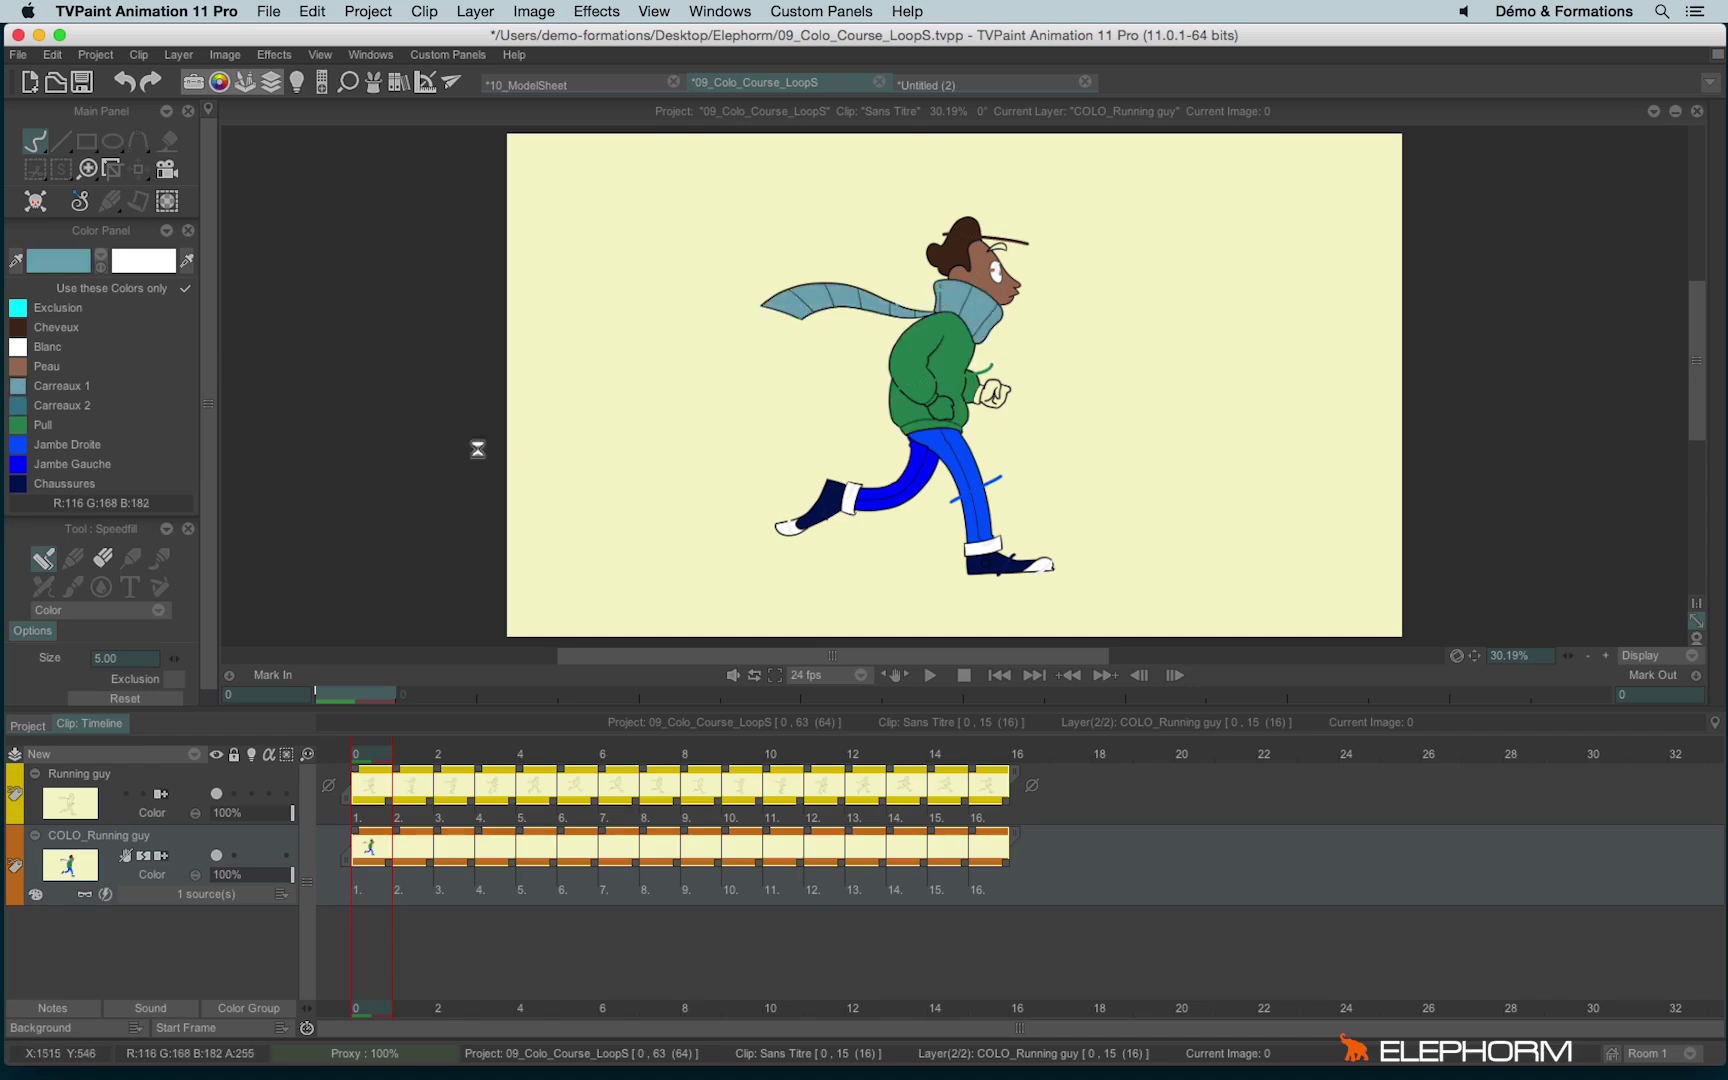
{"action": "left_click", "coordinate": [19, 405]}
{"action": "left_click_drag", "start_coordinate": [808, 293], "coordinate": [1000, 308]}
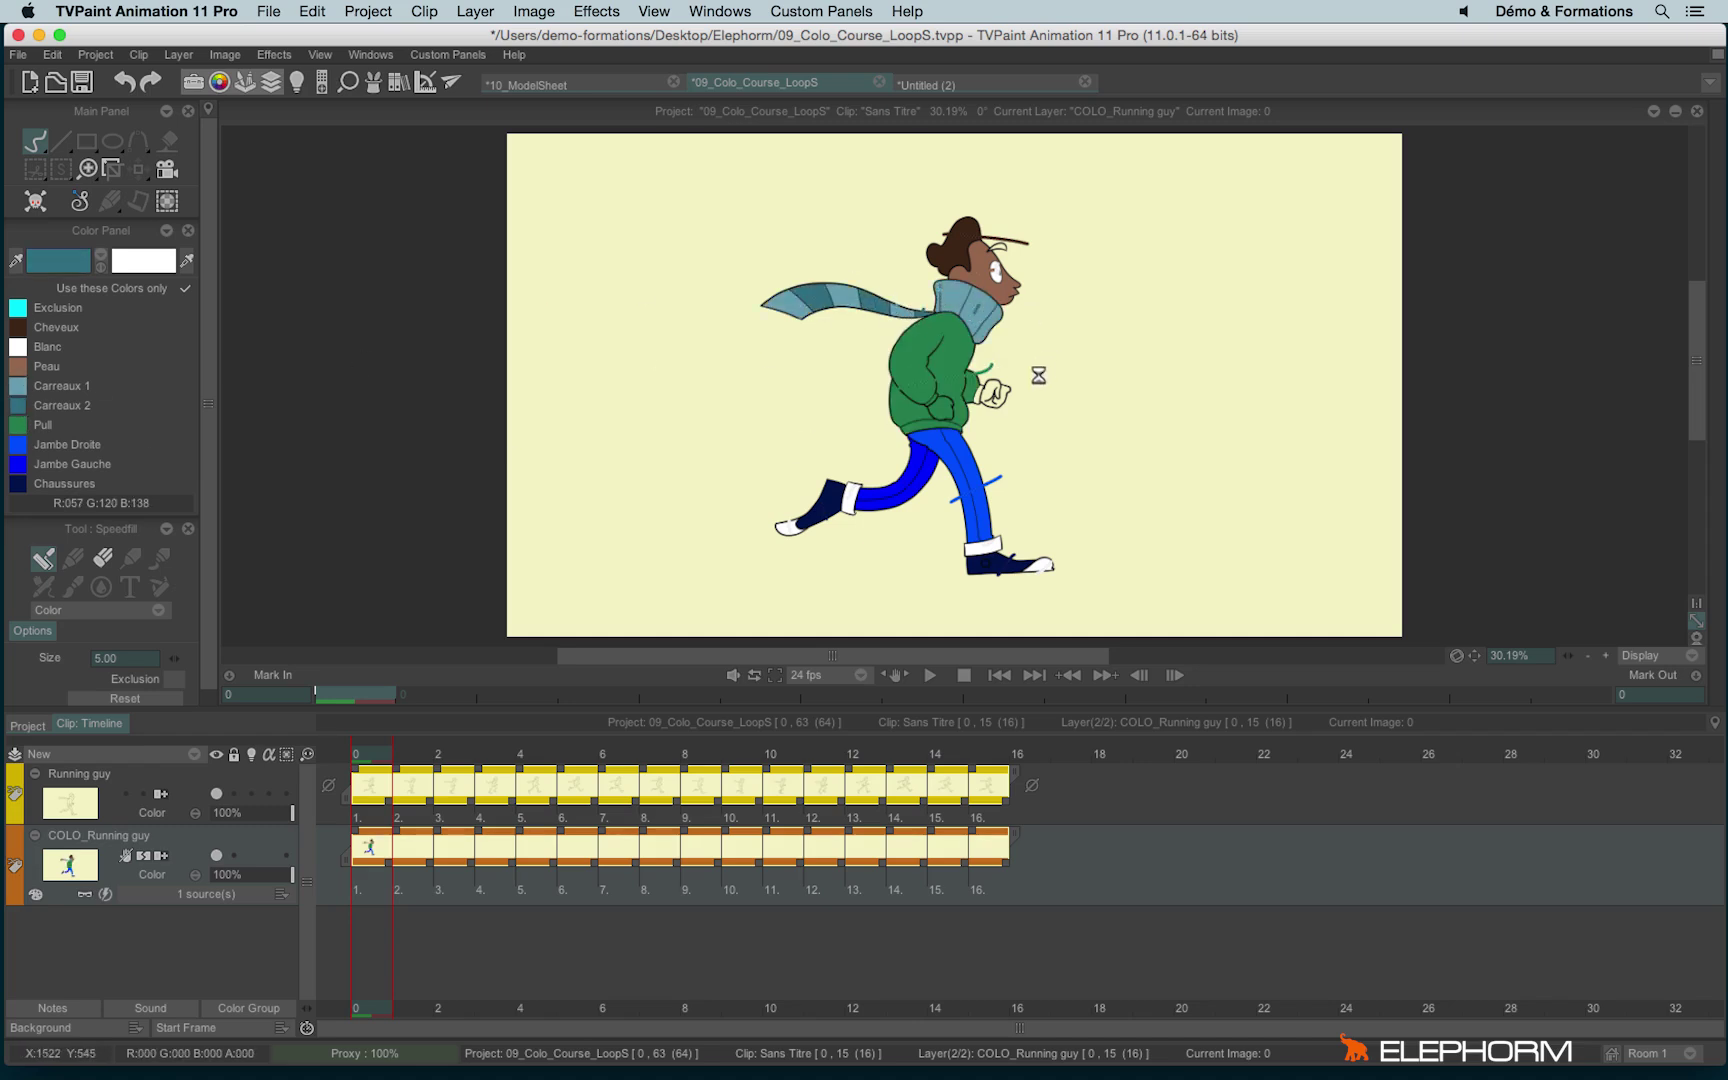
Step: In COLO_Rendering's Edit Colors, change the green Pull swatch to red and apply the change
{"action": "left_click", "coordinate": [20, 386]}
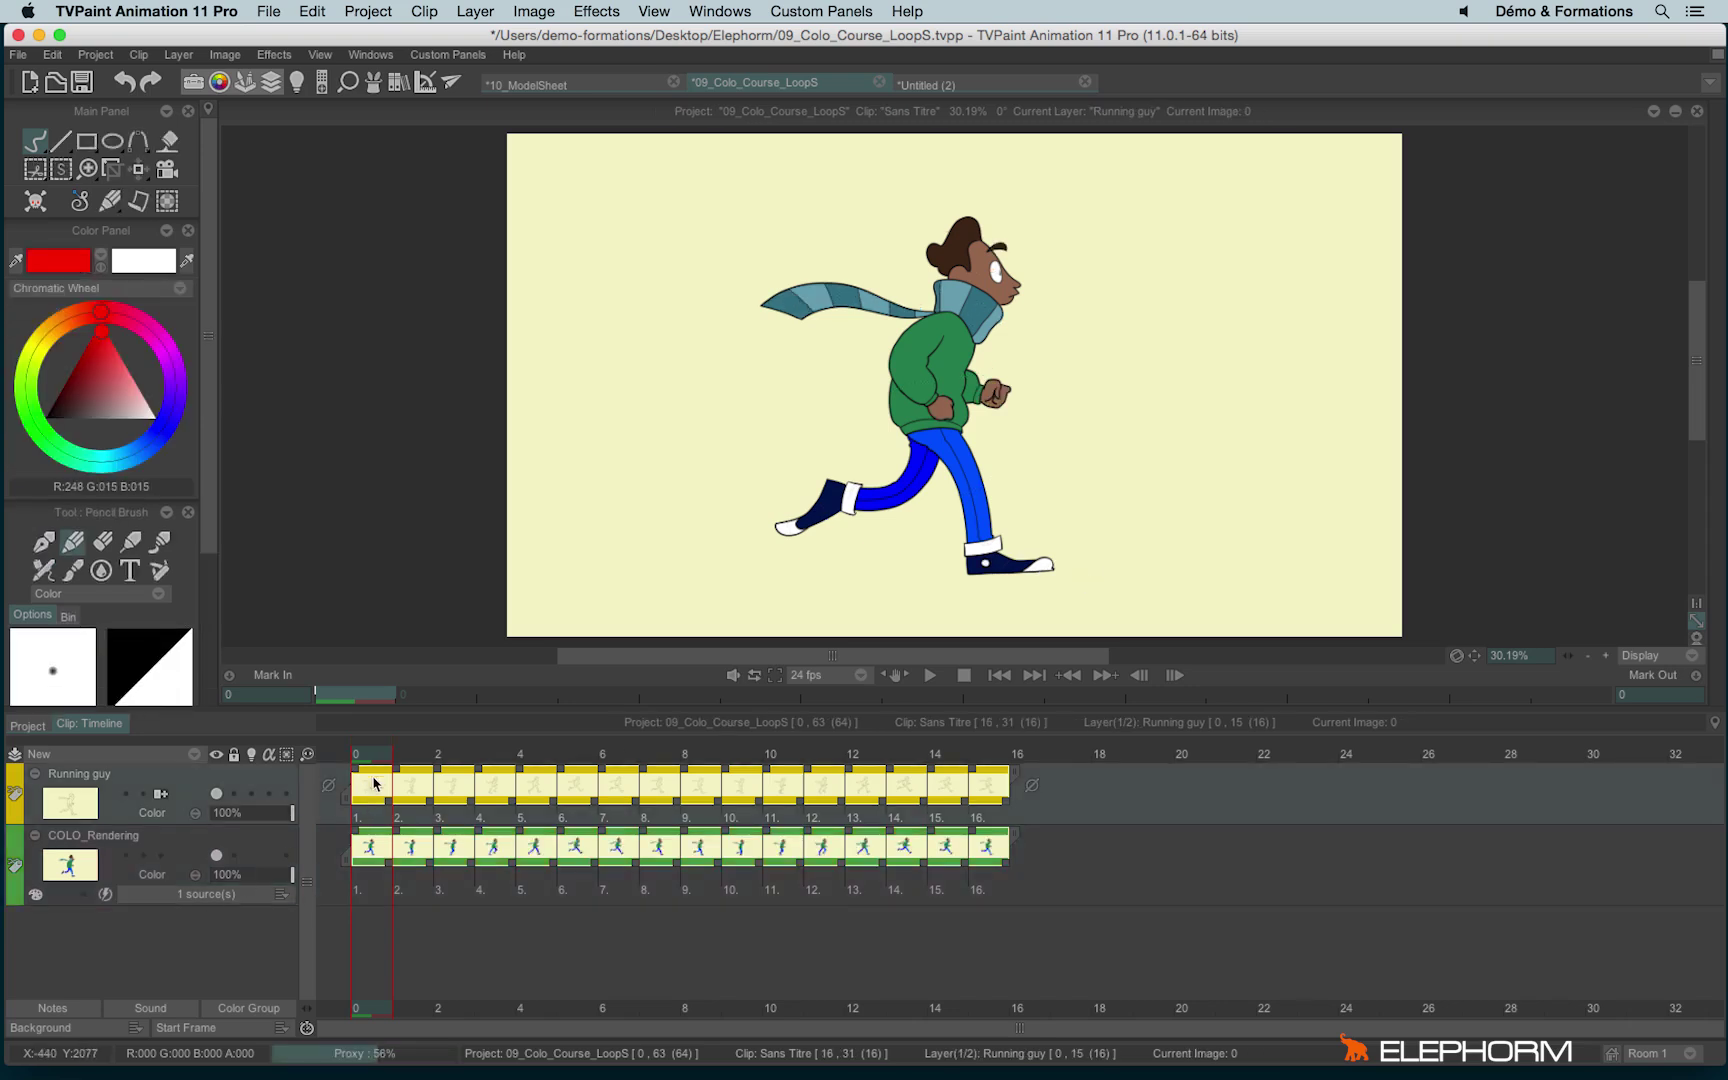
{"action": "mouse_move", "coordinate": [379, 760]}
{"action": "left_mouse_down"}
{"action": "mouse_move", "coordinate": [734, 757]}
{"action": "mouse_move", "coordinate": [369, 793]}
{"action": "left_mouse_up"}
{"action": "left_click", "coordinate": [36, 898]}
{"action": "left_click", "coordinate": [64, 912]}
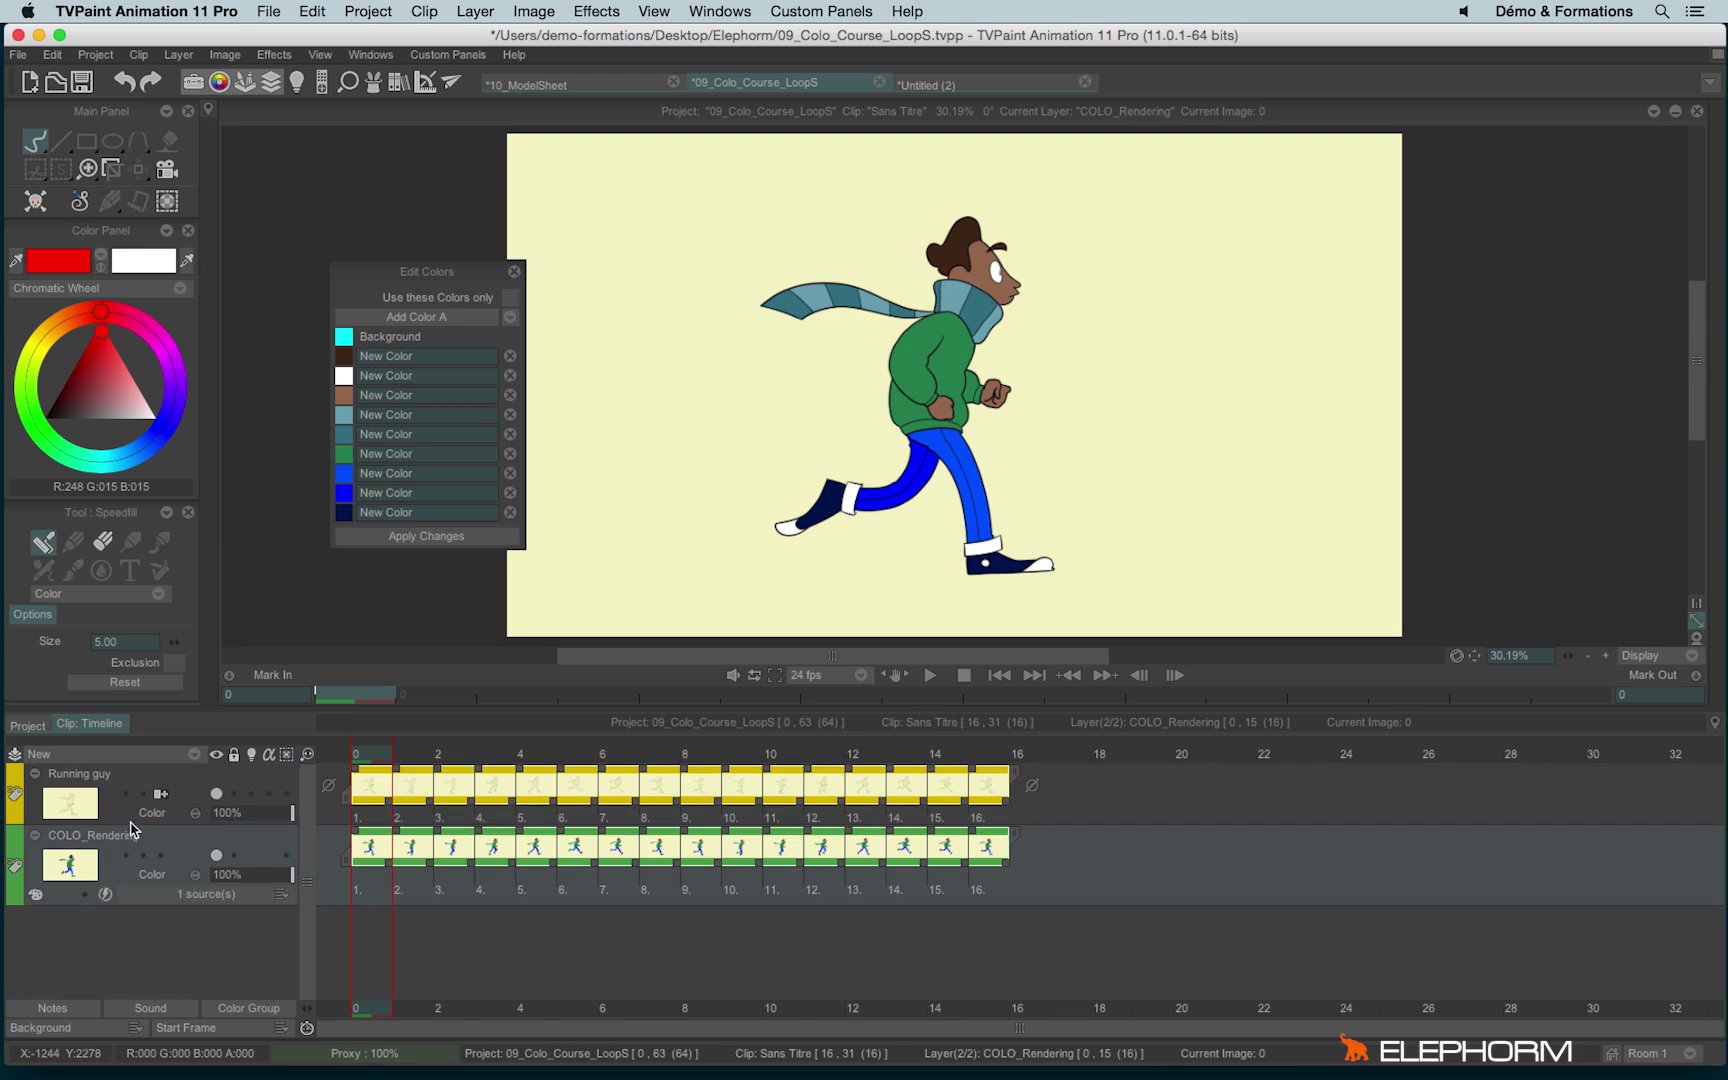
{"action": "left_click", "coordinate": [346, 457]}
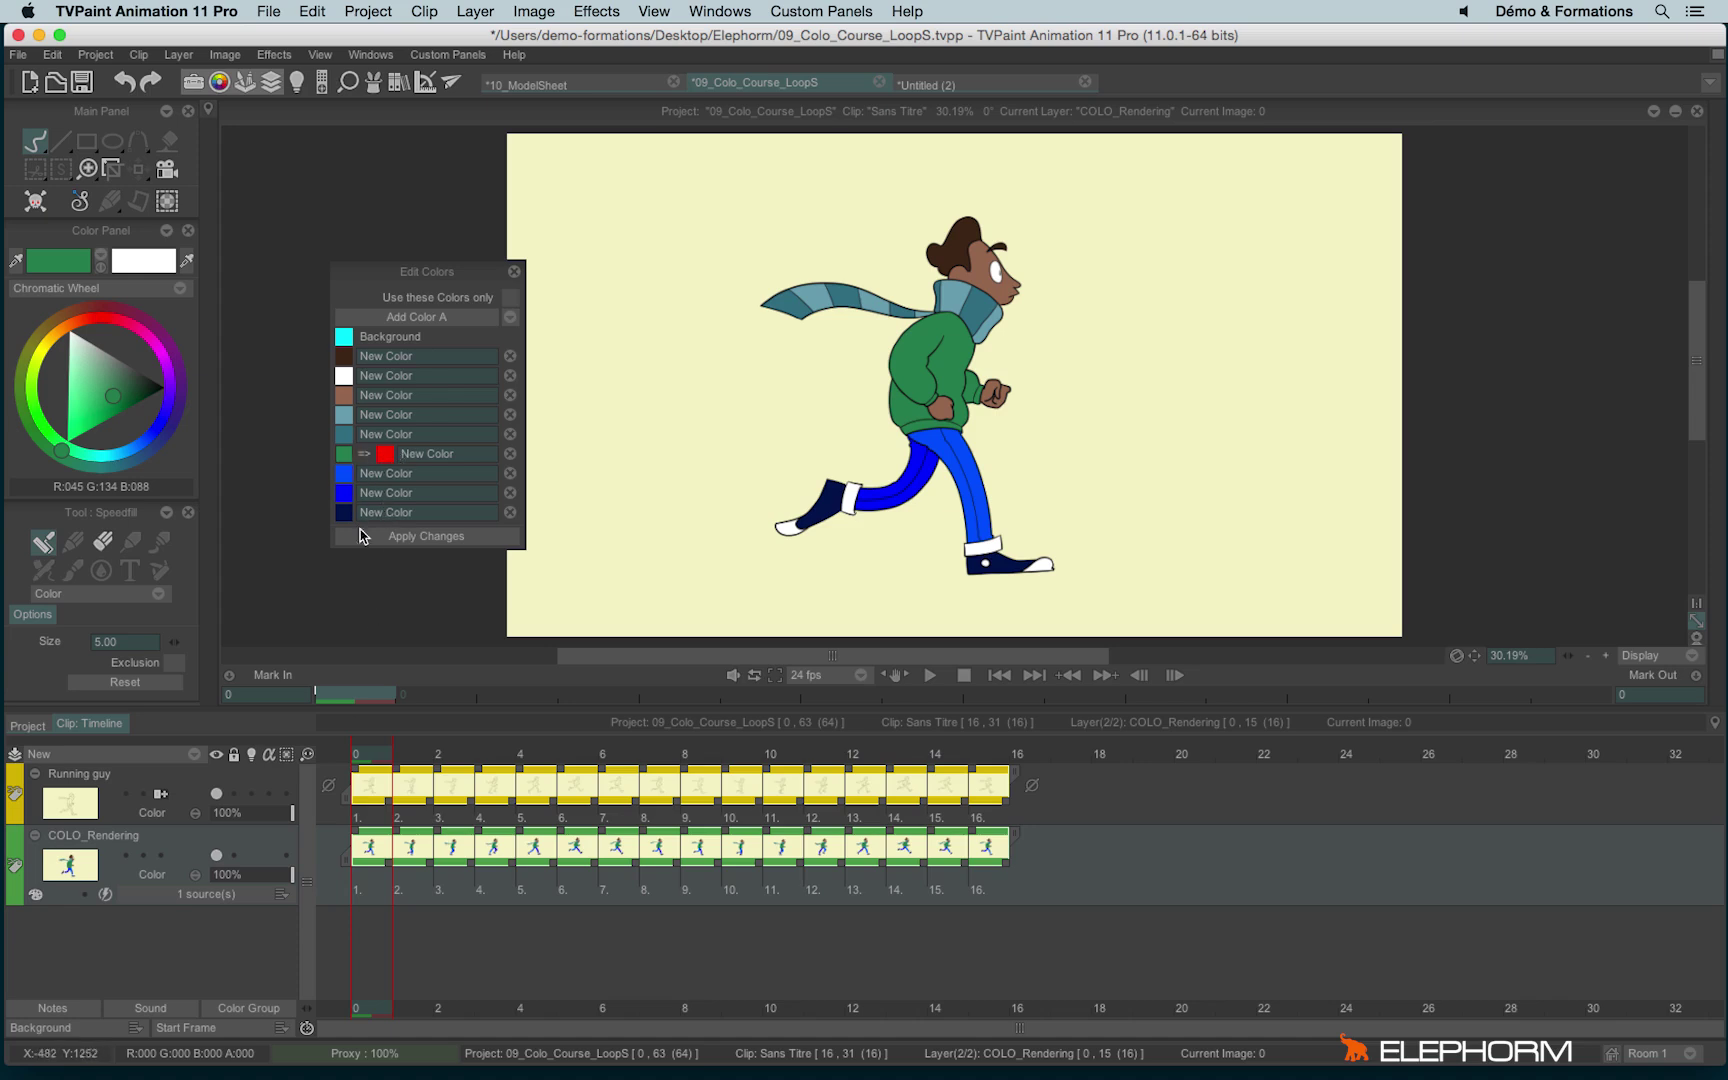
{"action": "left_click", "coordinate": [423, 537]}
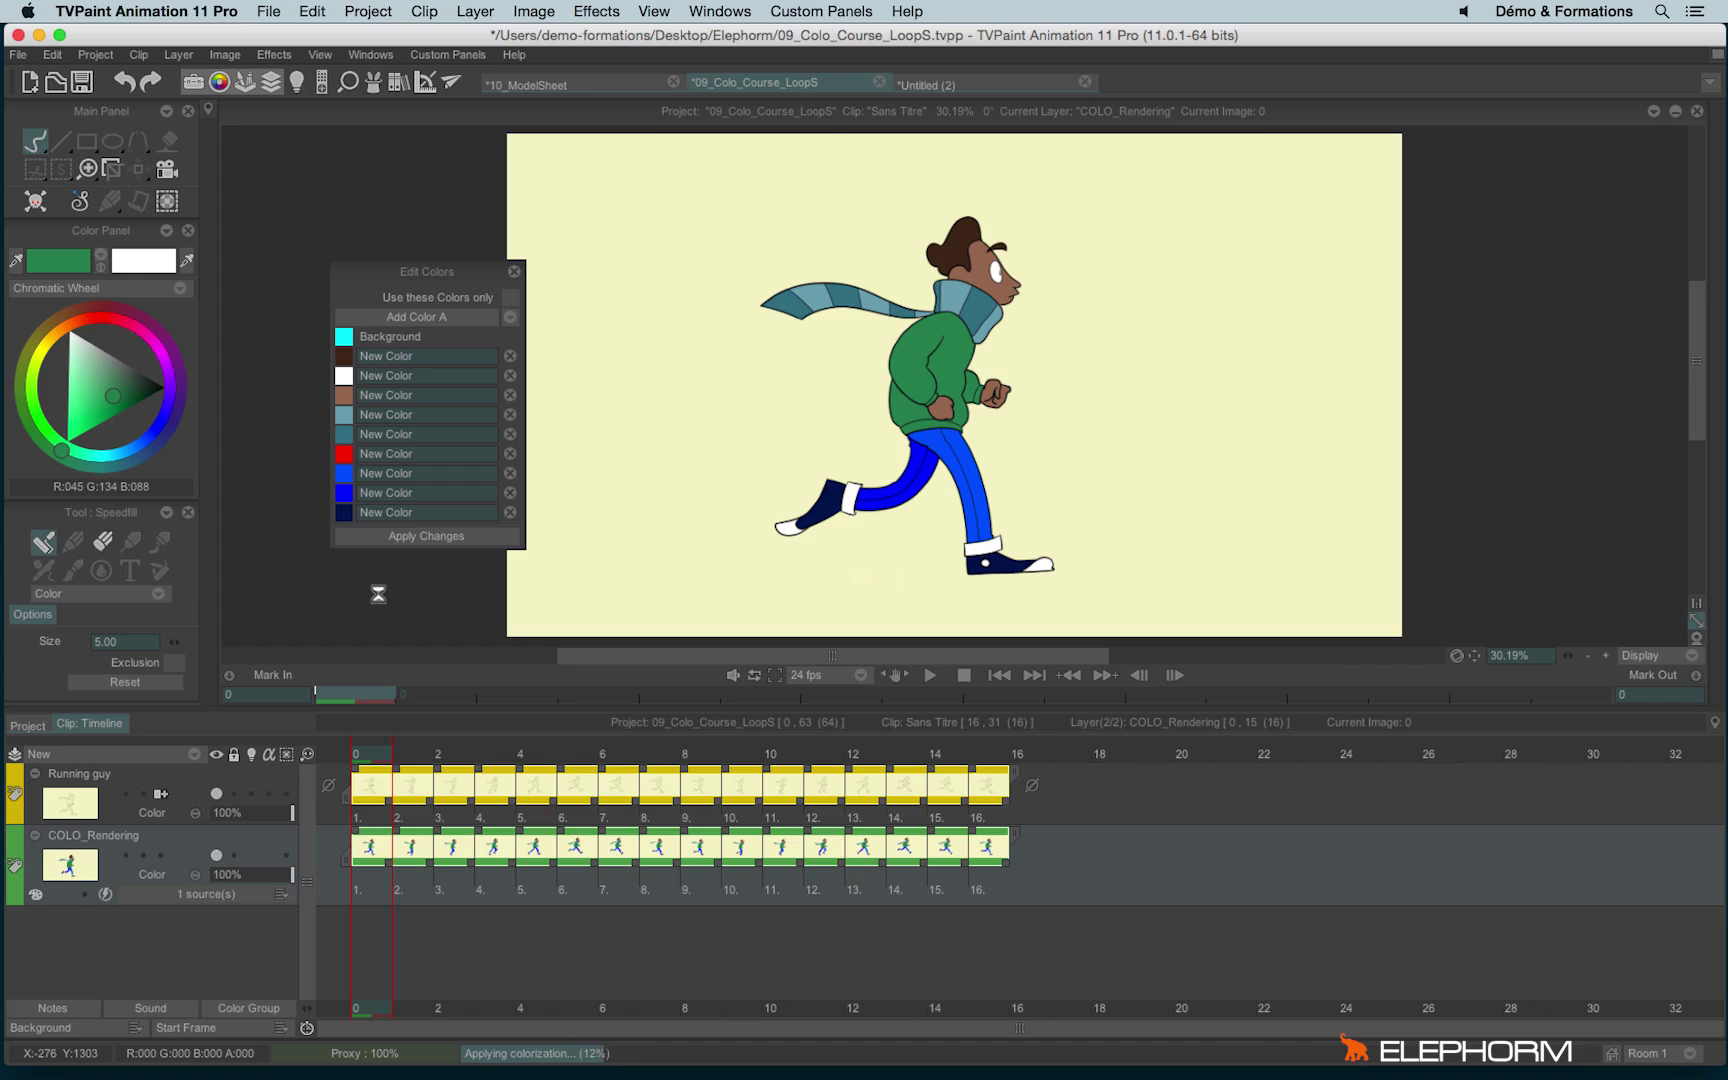